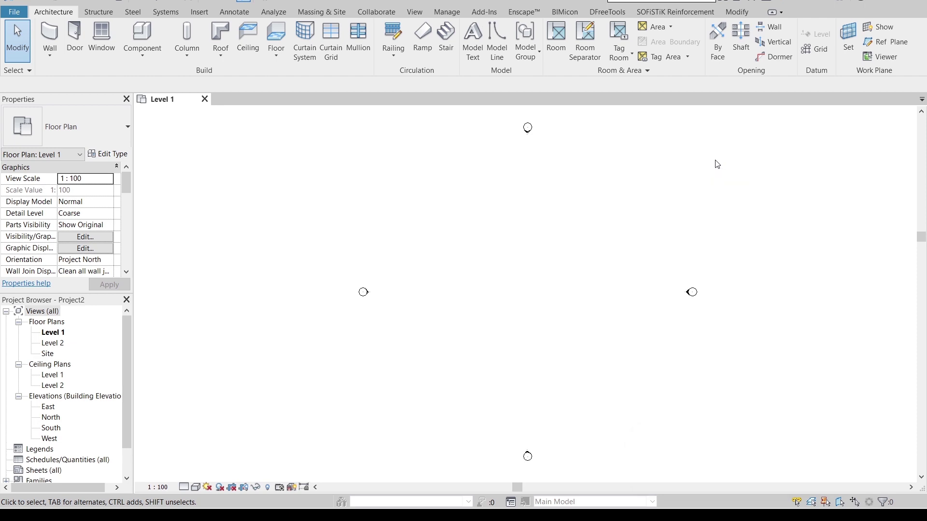
{"action": "left_click", "coordinate": [13, 11]}
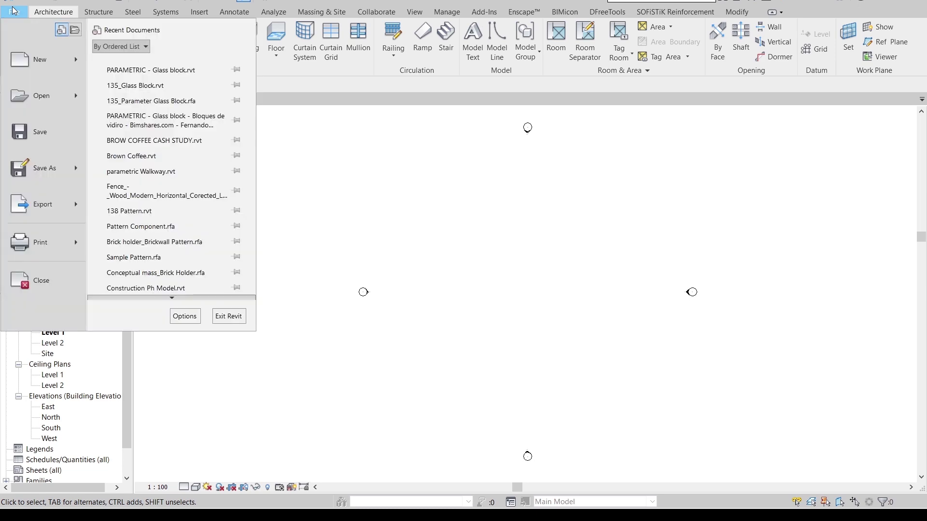
{"action": "left_click", "coordinate": [45, 61]}
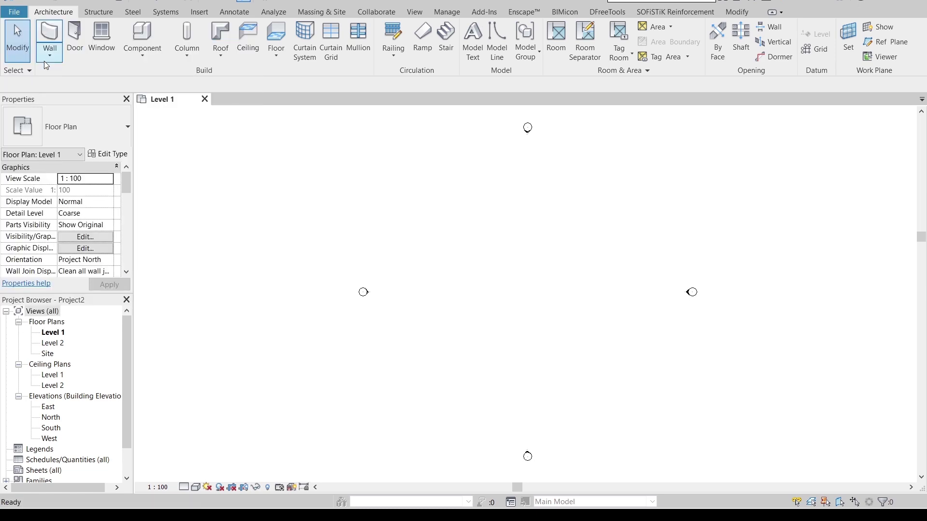
{"action": "left_click", "coordinate": [475, 237]}
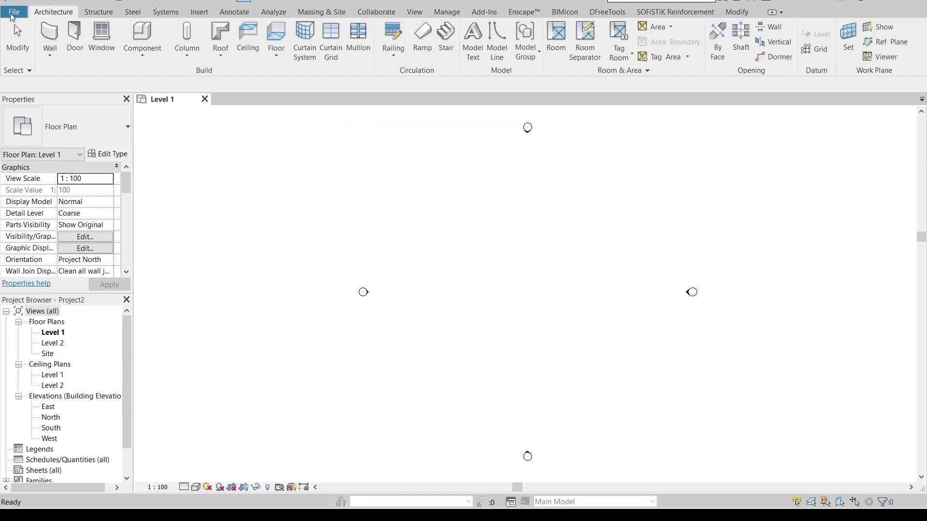
- Create a new family from the Curtain Wall Panel.rft template
{"action": "left_click", "coordinate": [15, 14]}
{"action": "mouse_move", "coordinate": [53, 56]}
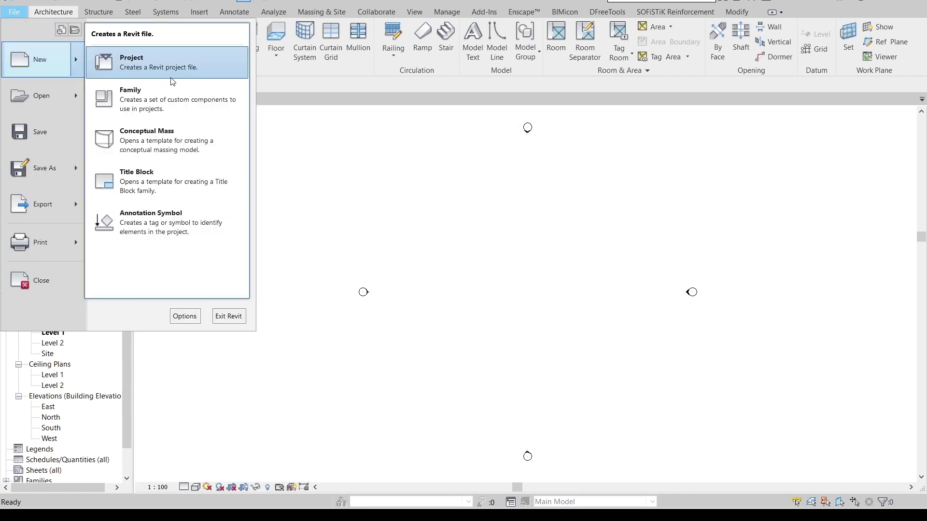
{"action": "left_click", "coordinate": [126, 59]}
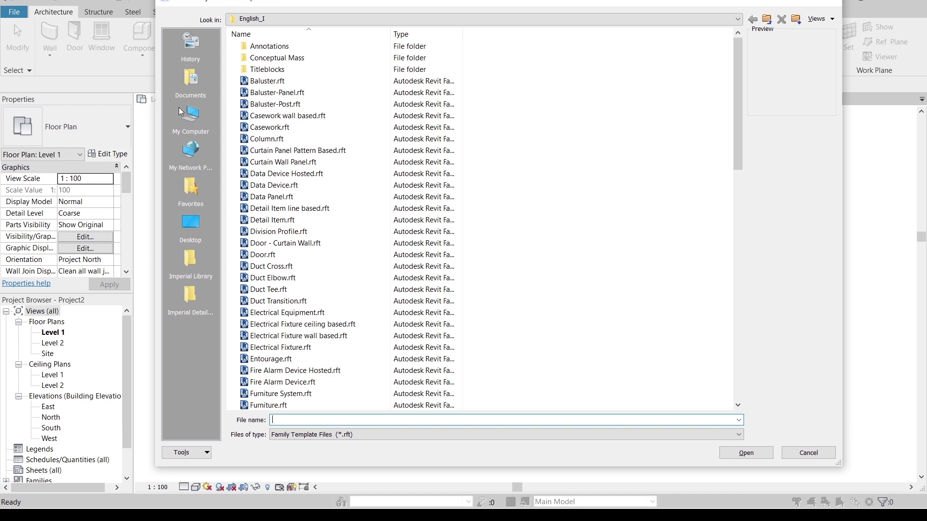
{"action": "left_click", "coordinate": [293, 173]}
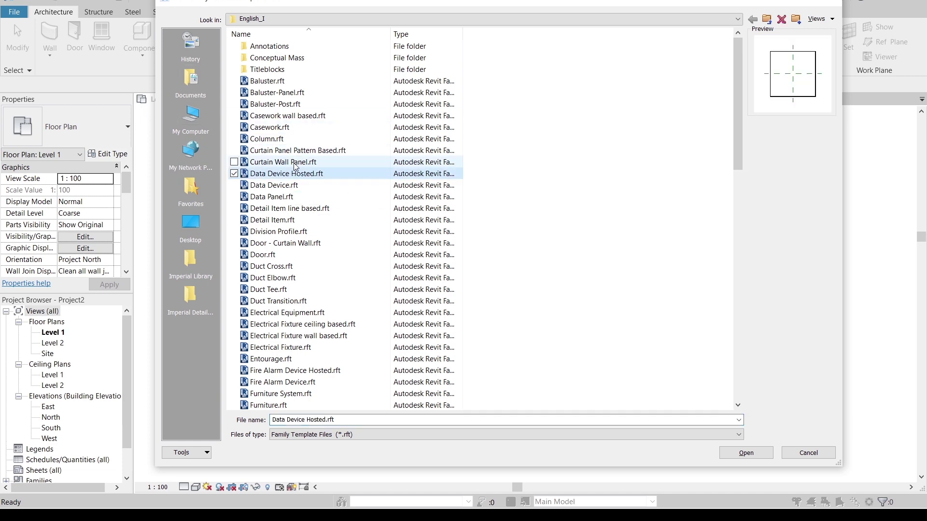
{"action": "left_click", "coordinate": [285, 163]}
{"action": "left_click", "coordinate": [765, 453]}
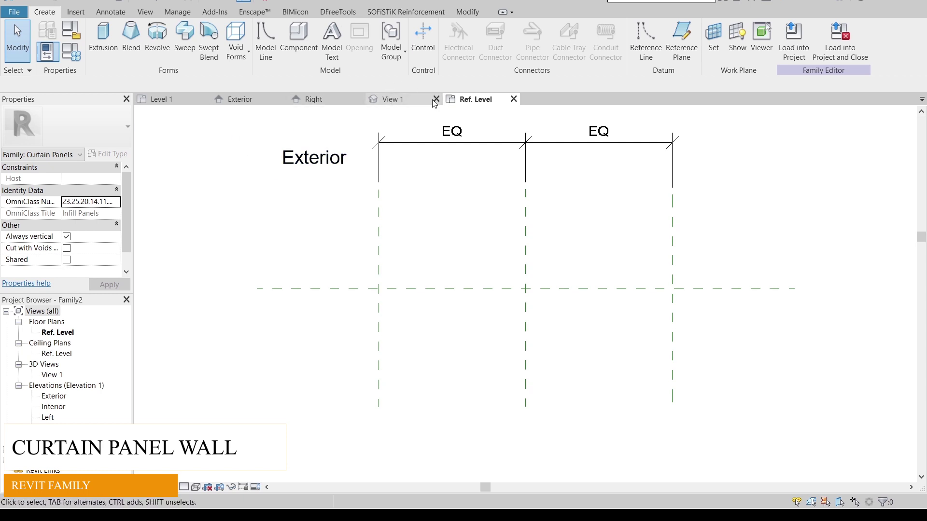
- Close the family's 3D, Right and Ref. Level views, keeping the Exterior elevation open
{"action": "left_click", "coordinate": [359, 99]}
{"action": "left_click", "coordinate": [343, 100]}
{"action": "left_click", "coordinate": [359, 99]}
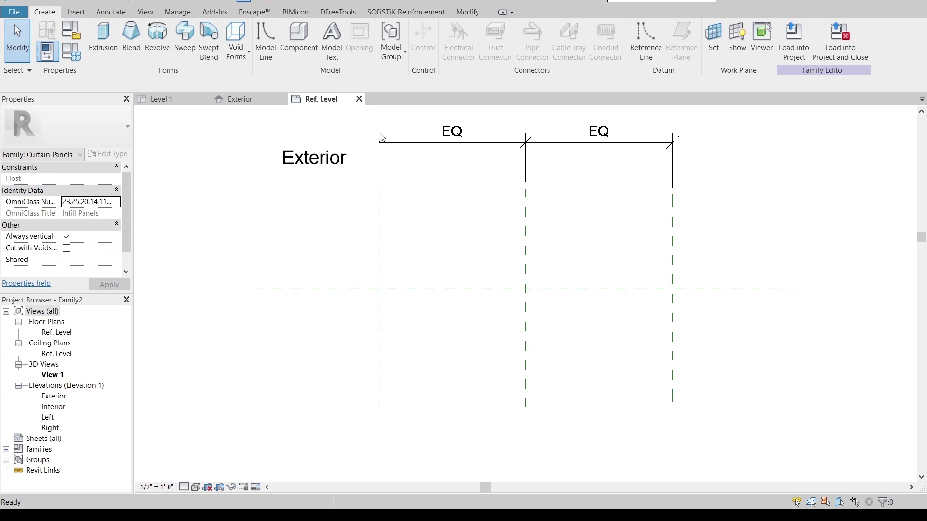
{"action": "left_click", "coordinate": [359, 99]}
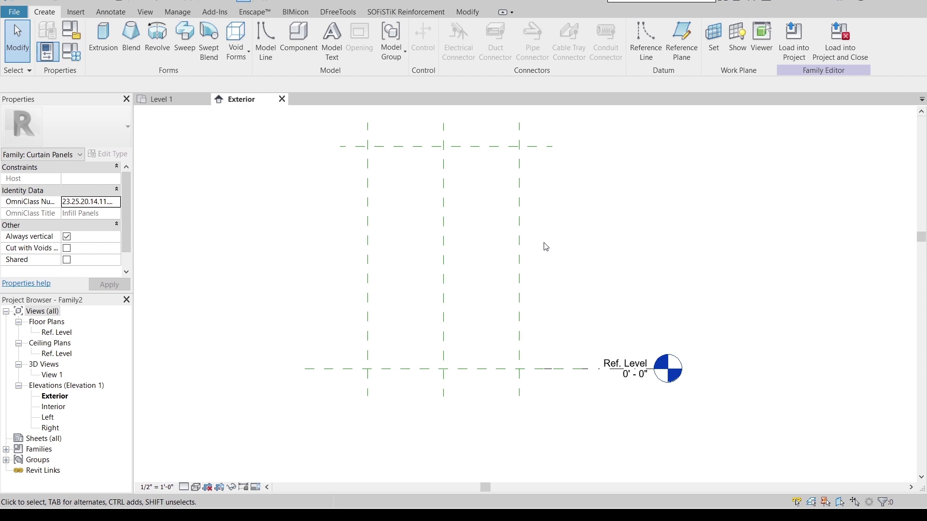
- Draw a horizontal reference plane about 1' 4" above the reference level, crossing all three vertical planes
{"action": "key", "text": "r"}
{"action": "key", "text": "o"}
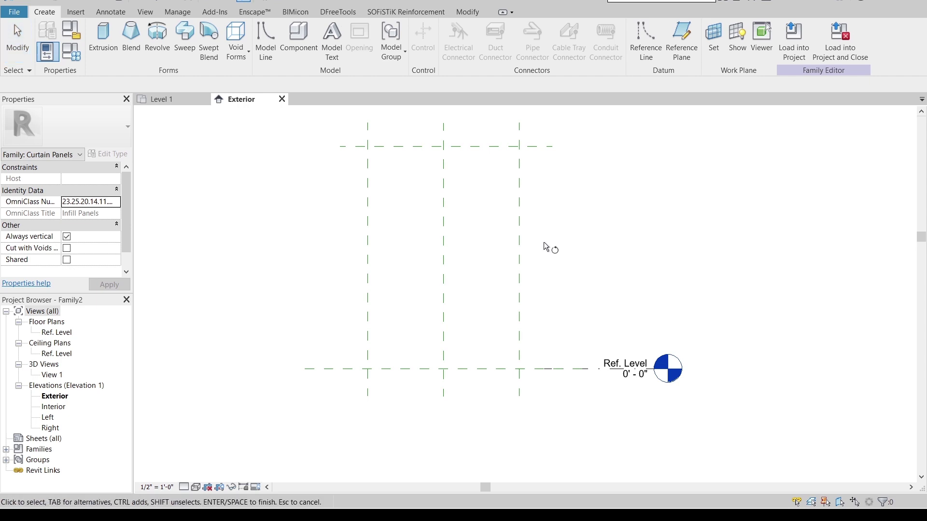
{"action": "key", "text": "Escape"}
{"action": "key", "text": "r"}
{"action": "key", "text": "p"}
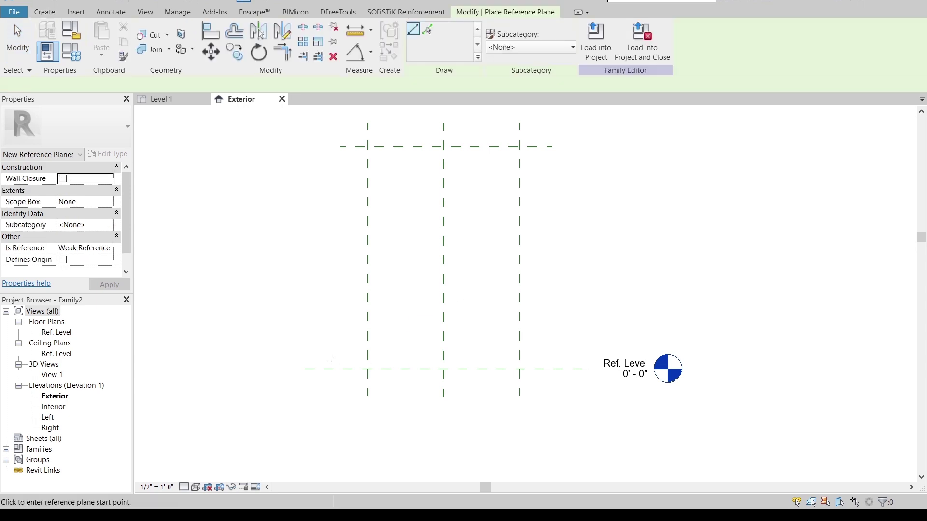
{"action": "left_click", "coordinate": [321, 332]}
{"action": "left_click", "coordinate": [563, 332]}
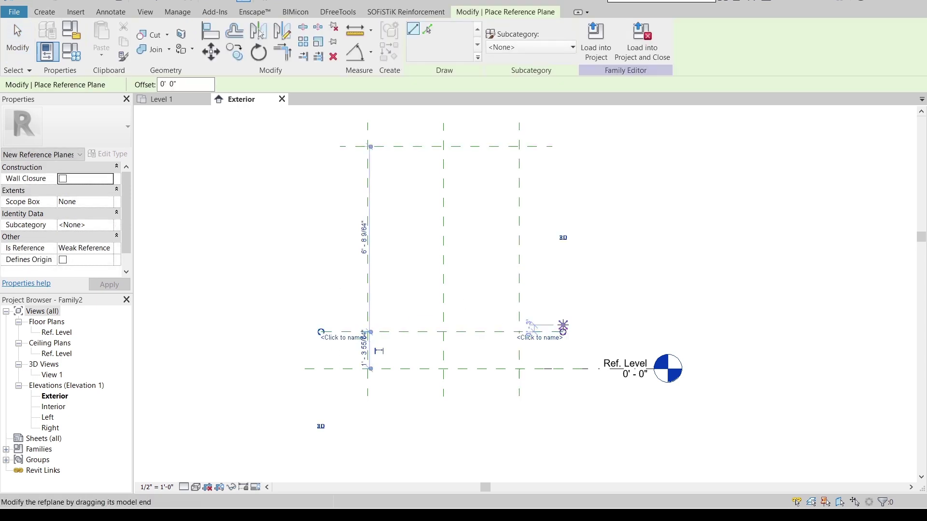
{"action": "key", "text": "Escape"}
- Add an aligned dimension between the bottom reference plane and the new horizontal plane above it
{"action": "key", "text": "d"}
{"action": "key", "text": "i"}
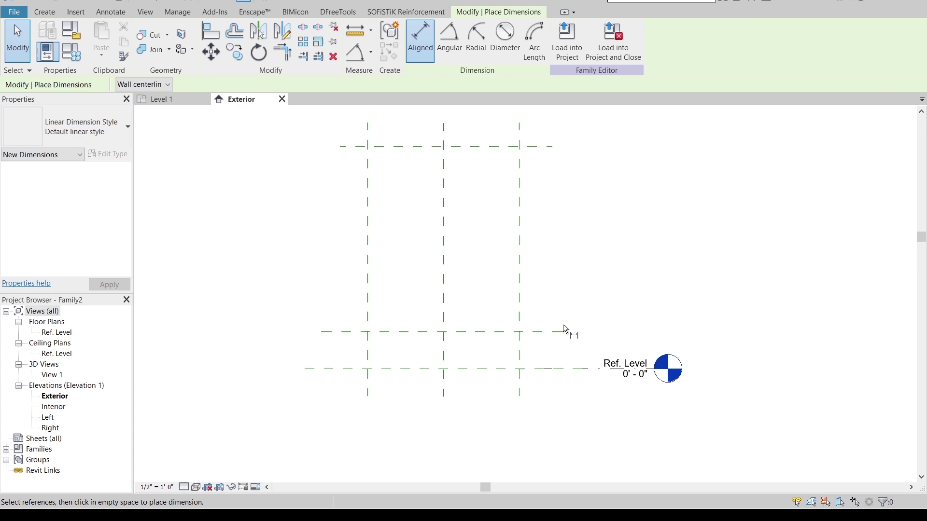
{"action": "left_click", "coordinate": [349, 369]}
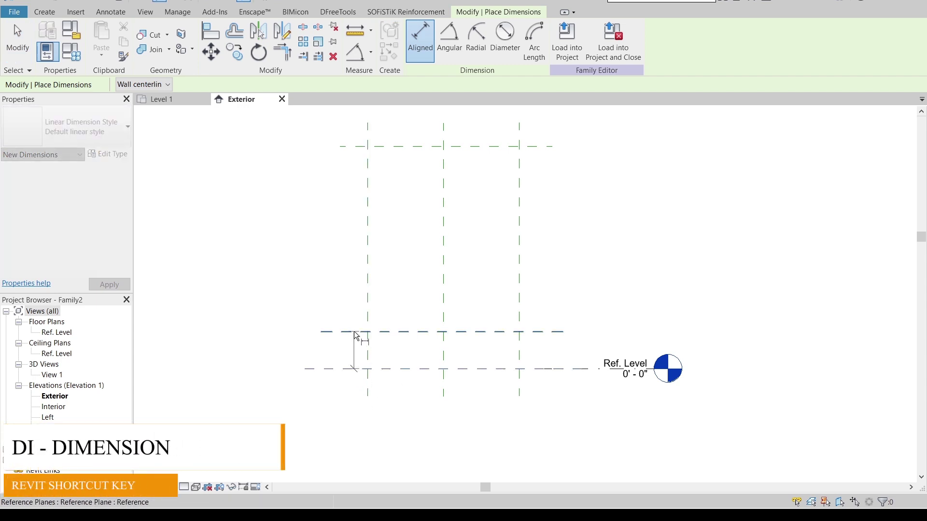
{"action": "left_click", "coordinate": [355, 333]}
{"action": "left_click", "coordinate": [345, 299]}
{"action": "key", "text": "Escape"}
{"action": "scroll", "coordinate": [299, 367], "scroll_direction": "up", "scroll_amount": 5}
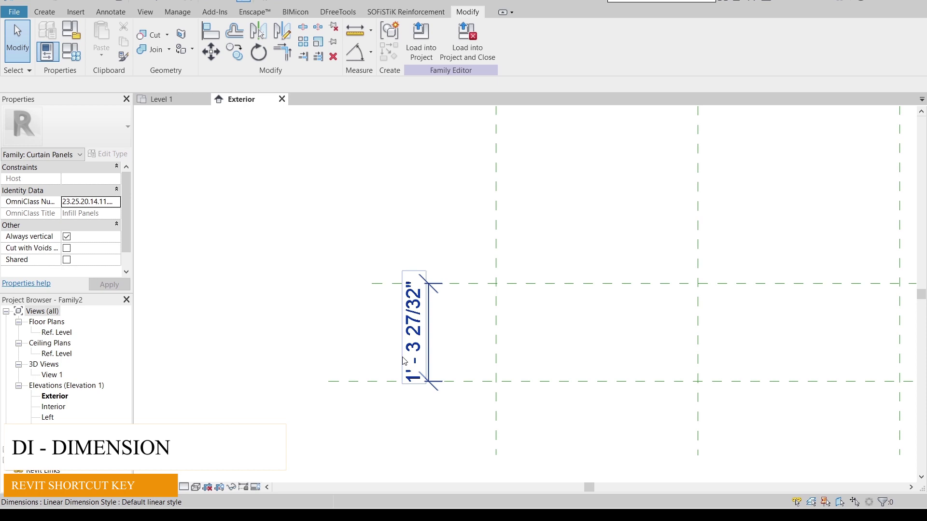
- Set the family's length units to millimeters with 0 decimal places
{"action": "key", "text": "u"}
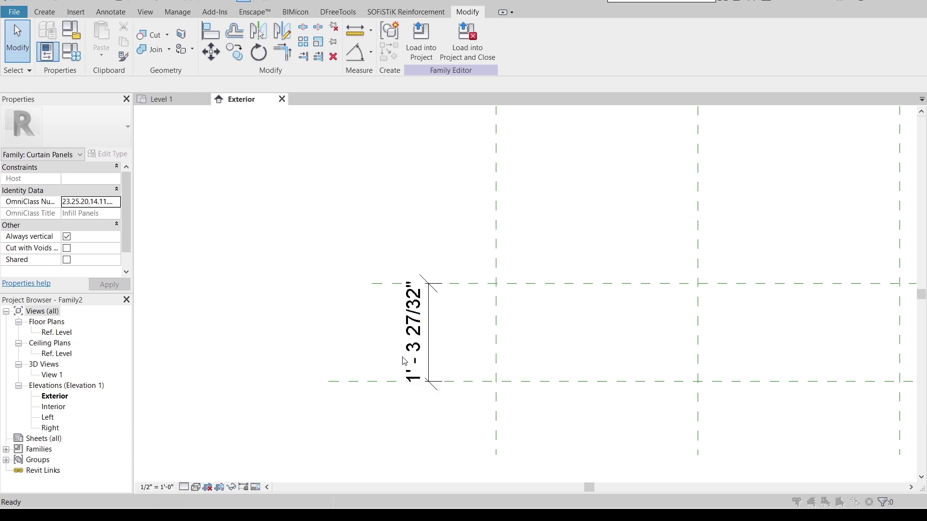
{"action": "key", "text": "n"}
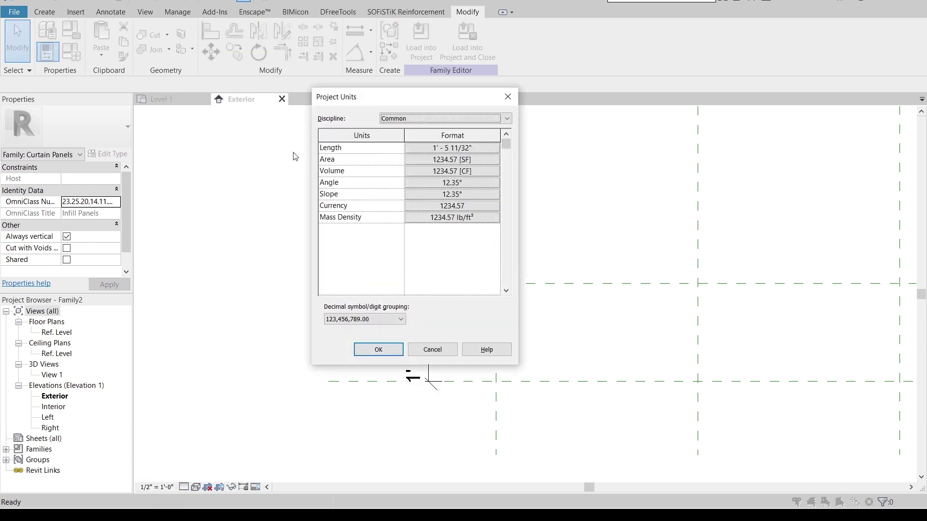
{"action": "left_click", "coordinate": [452, 148]}
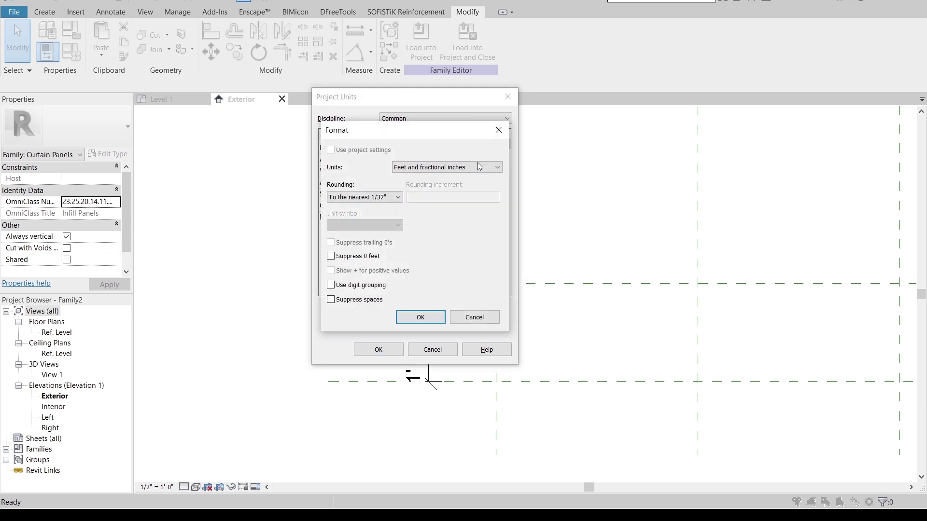
{"action": "left_click", "coordinate": [483, 167]}
{"action": "left_click", "coordinate": [411, 232]}
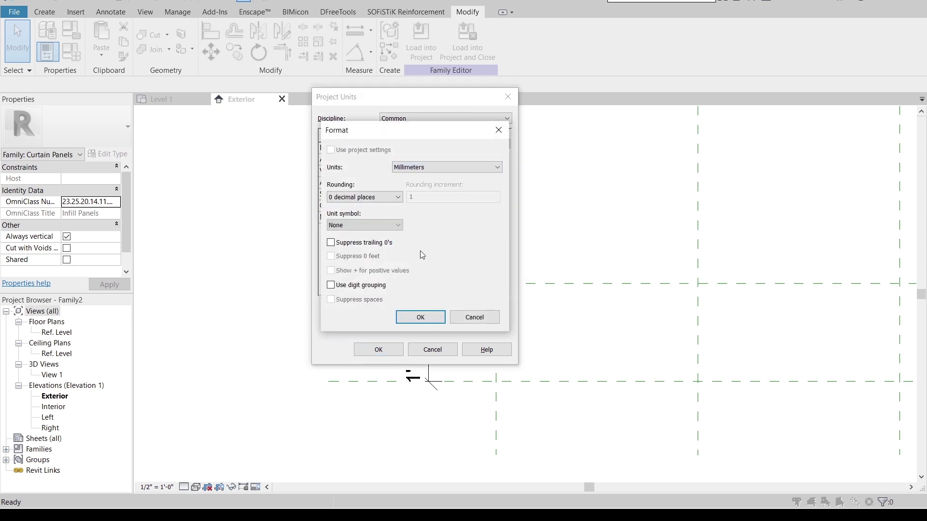
{"action": "left_click", "coordinate": [420, 317]}
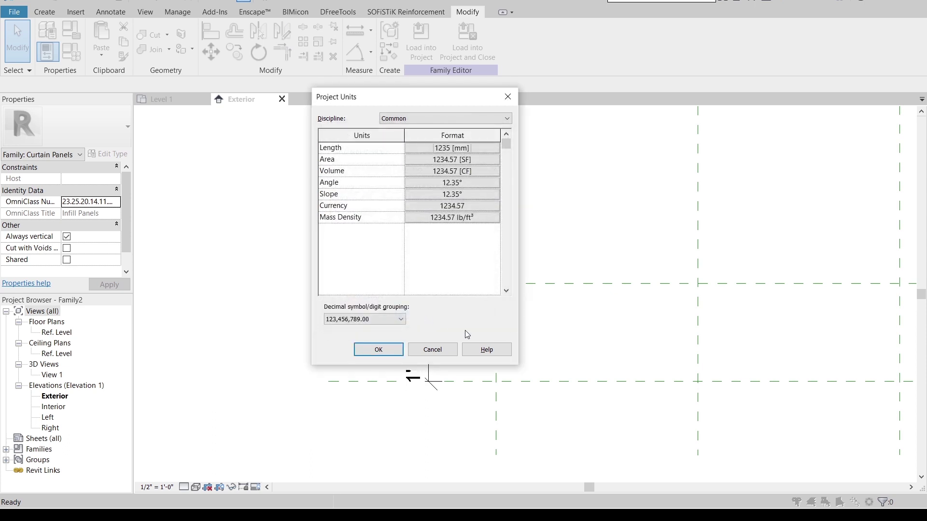
{"action": "left_click", "coordinate": [385, 355]}
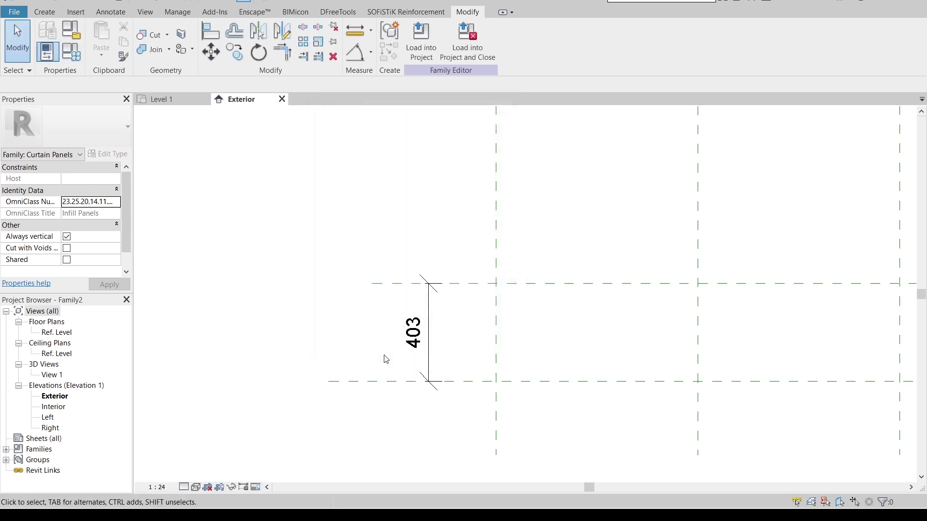
- Label the vertical dimension with a new family type parameter named Height, grouped under Dimensions
{"action": "left_click", "coordinate": [434, 327]}
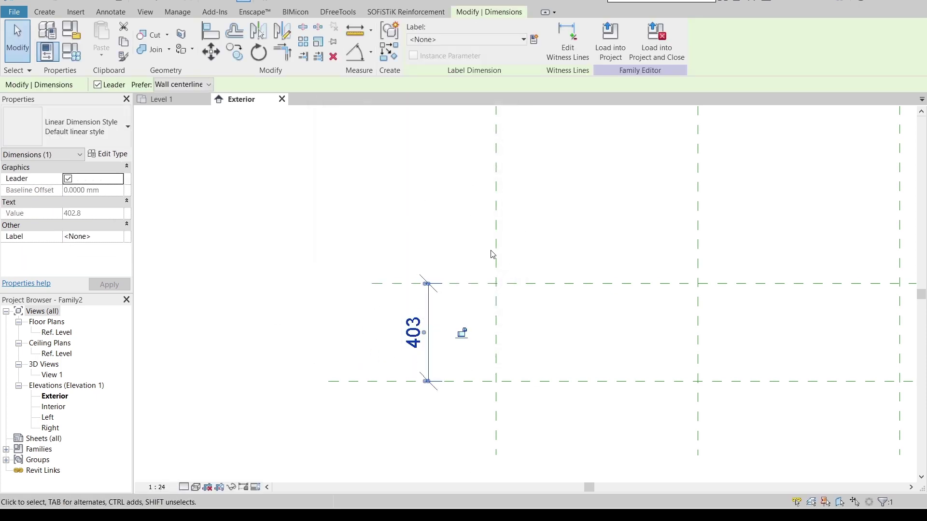
{"action": "left_click", "coordinate": [535, 40]}
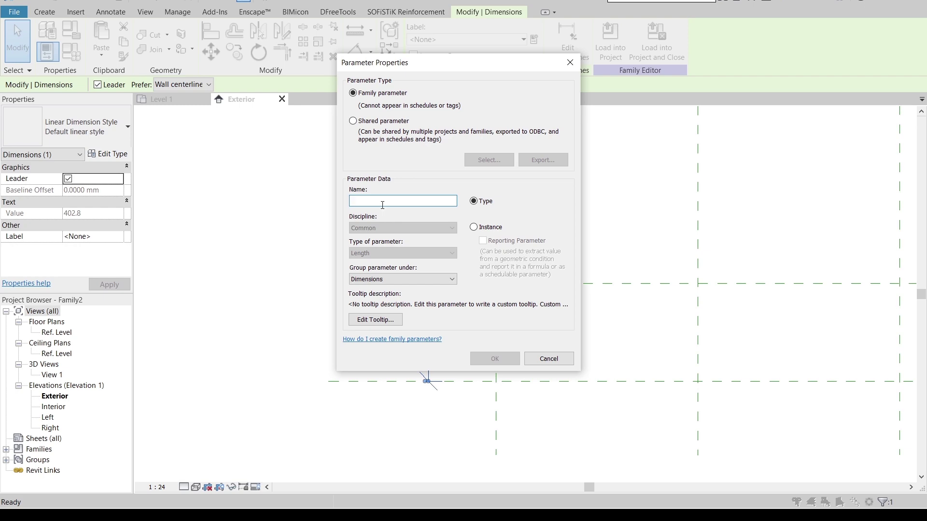
{"action": "type", "text": "Height"}
{"action": "key", "text": "Return"}
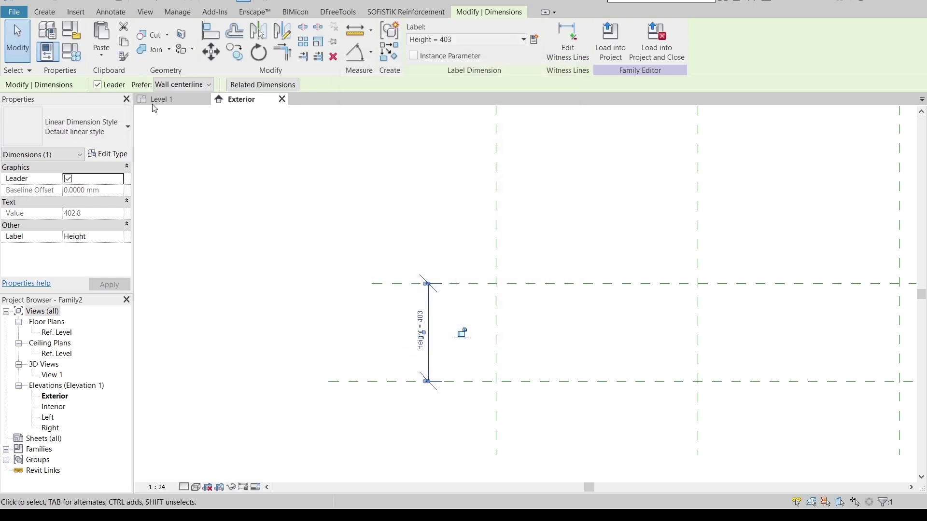
- Set the Height parameter to 200 mm in the family types and apply it
{"action": "left_click", "coordinate": [71, 52]}
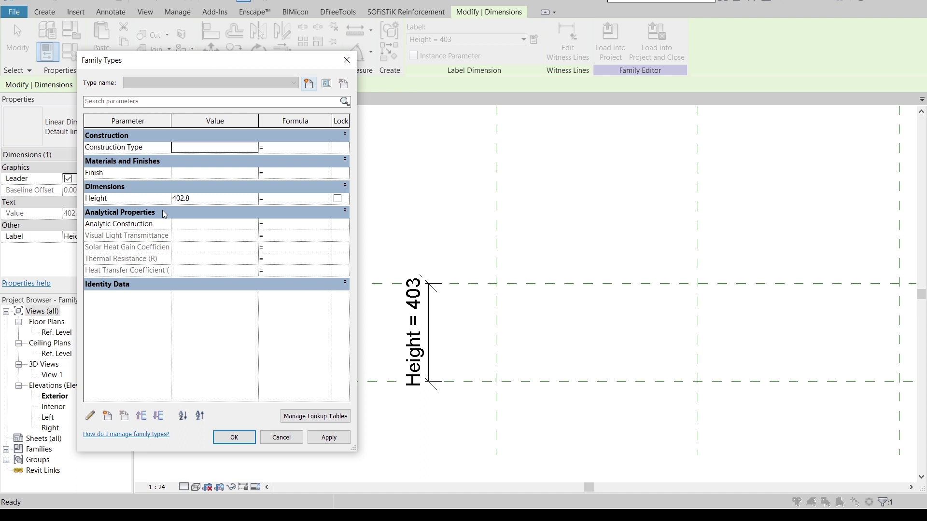
{"action": "left_click", "coordinate": [216, 200]}
{"action": "type", "text": "24"}
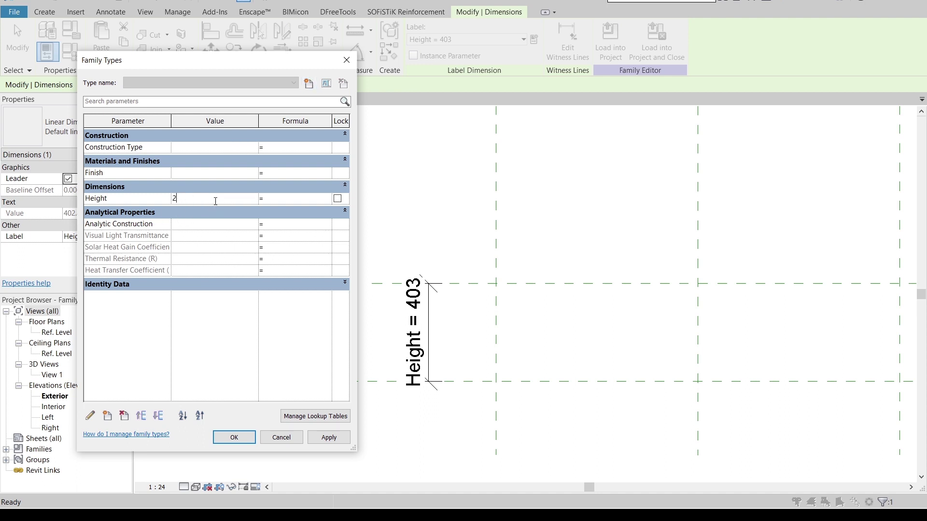
{"action": "key", "text": "Tab"}
{"action": "left_click", "coordinate": [318, 437]}
{"action": "left_click", "coordinate": [237, 441]}
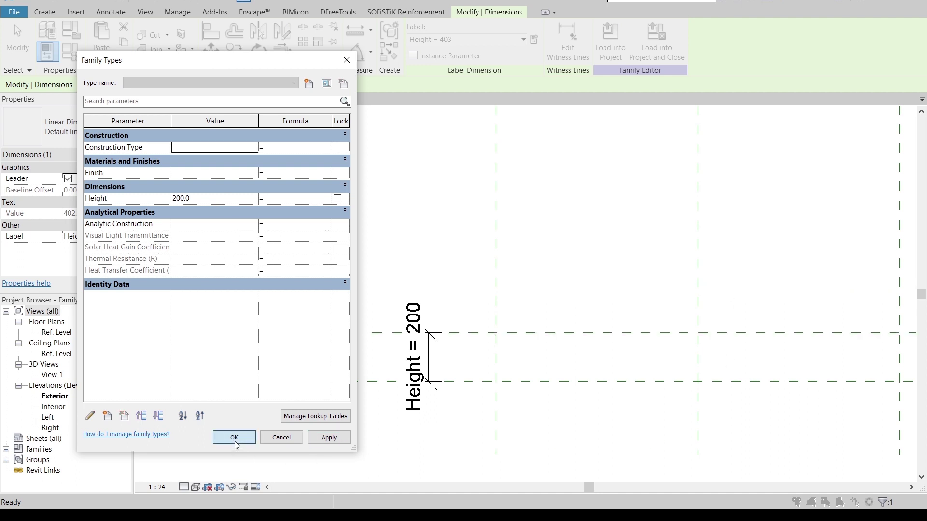
{"action": "left_click", "coordinate": [475, 372]}
- Change the Exterior view scale to 1:5
{"action": "scroll", "coordinate": [483, 367], "scroll_direction": "up", "scroll_amount": 2}
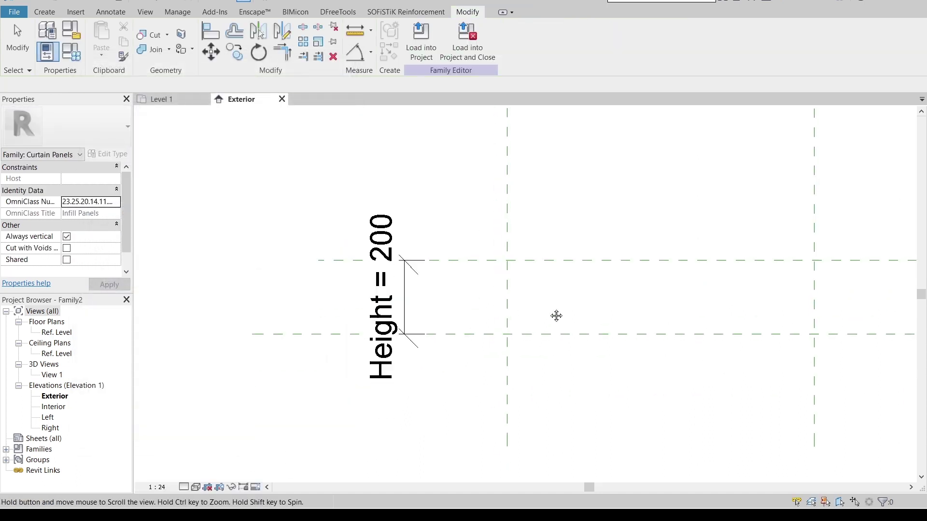
{"action": "left_click", "coordinate": [157, 487]}
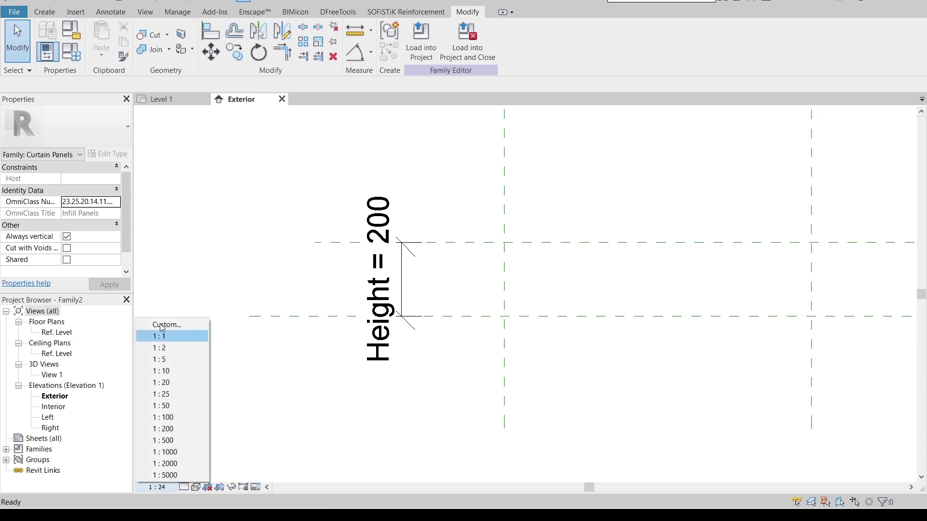
{"action": "left_click", "coordinate": [162, 363]}
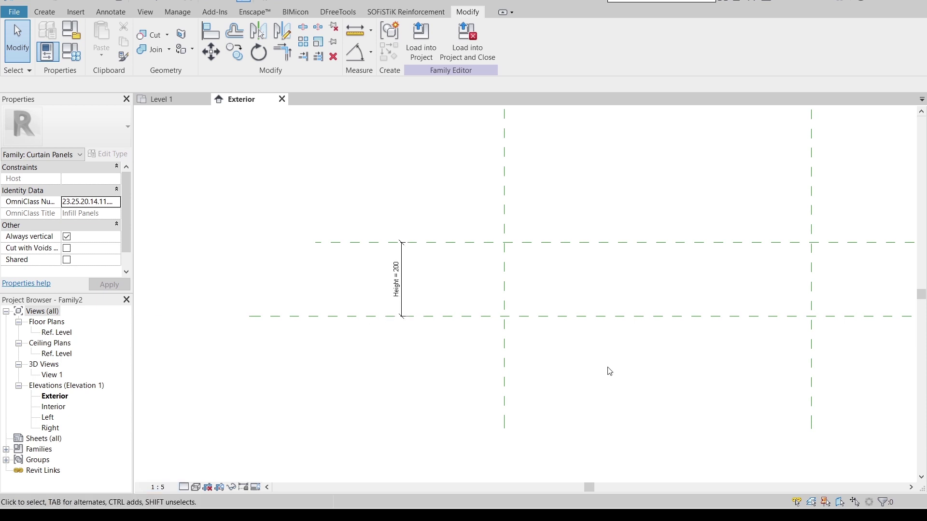
- Set the distance from the Right reference plane to the center plane to 120 mm
{"action": "scroll", "coordinate": [478, 375], "scroll_direction": "down", "scroll_amount": 2}
{"action": "scroll", "coordinate": [531, 381], "scroll_direction": "down", "scroll_amount": 2}
{"action": "scroll", "coordinate": [507, 386], "scroll_direction": "up", "scroll_amount": 2}
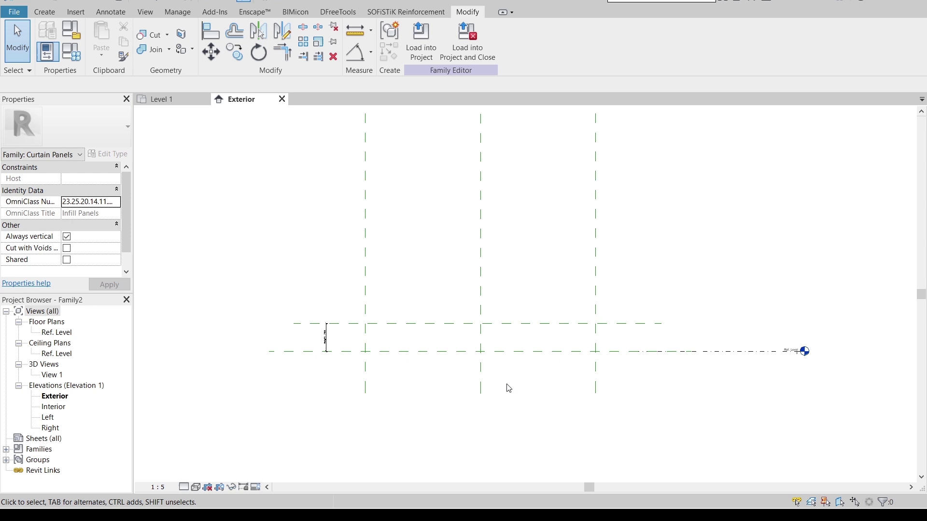
{"action": "left_click", "coordinate": [319, 274]}
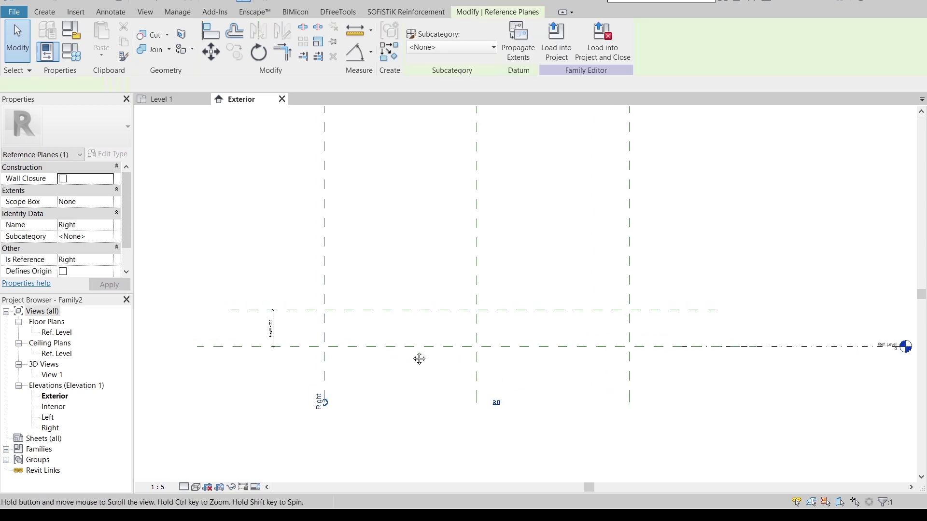
{"action": "scroll", "coordinate": [418, 358], "scroll_direction": "down", "scroll_amount": 2}
{"action": "left_click", "coordinate": [437, 211]}
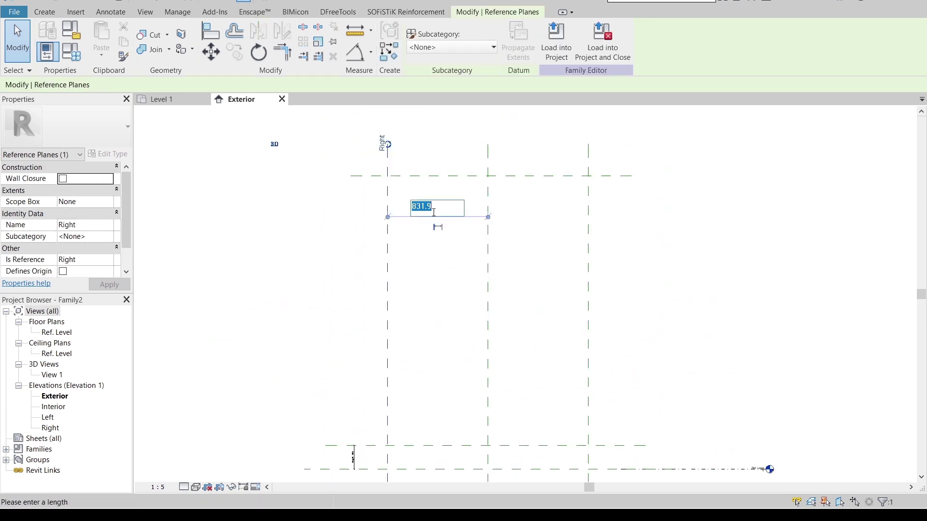
{"action": "type", "text": "120"}
{"action": "key", "text": "Return"}
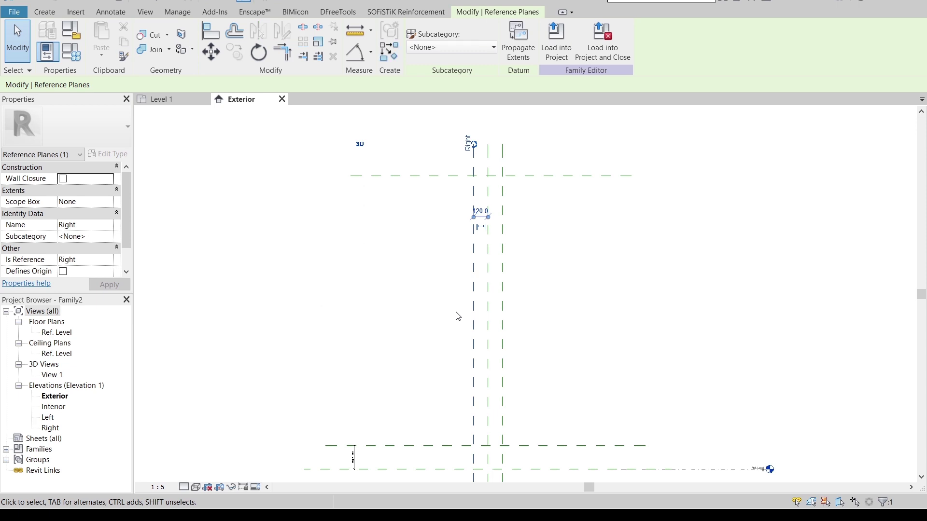
- Add an aligned dimension across the Right, Center and Left reference planes and make its segments equal
{"action": "key", "text": "d"}
{"action": "key", "text": "i"}
{"action": "scroll", "coordinate": [500, 298], "scroll_direction": "up", "scroll_amount": 2}
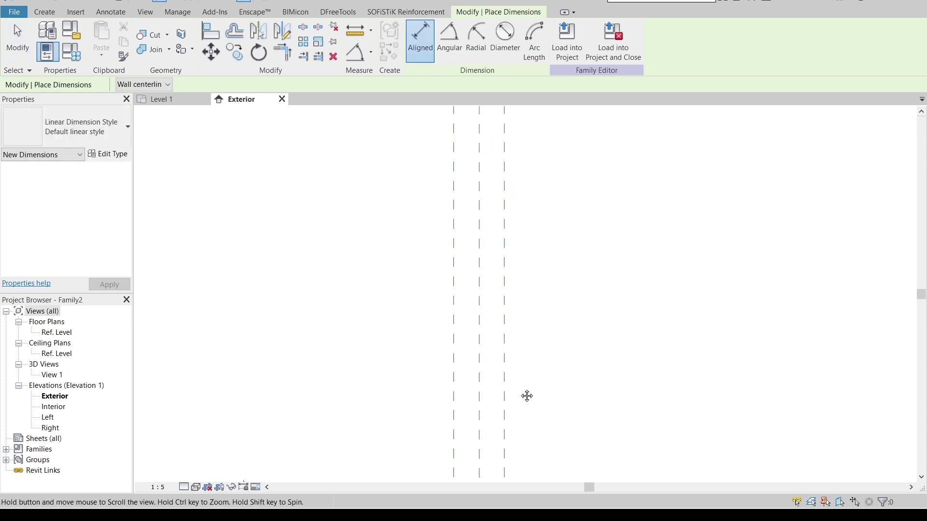
{"action": "middle_click_drag", "start_coordinate": [528, 396], "coordinate": [495, 294]}
{"action": "left_click", "coordinate": [424, 279]}
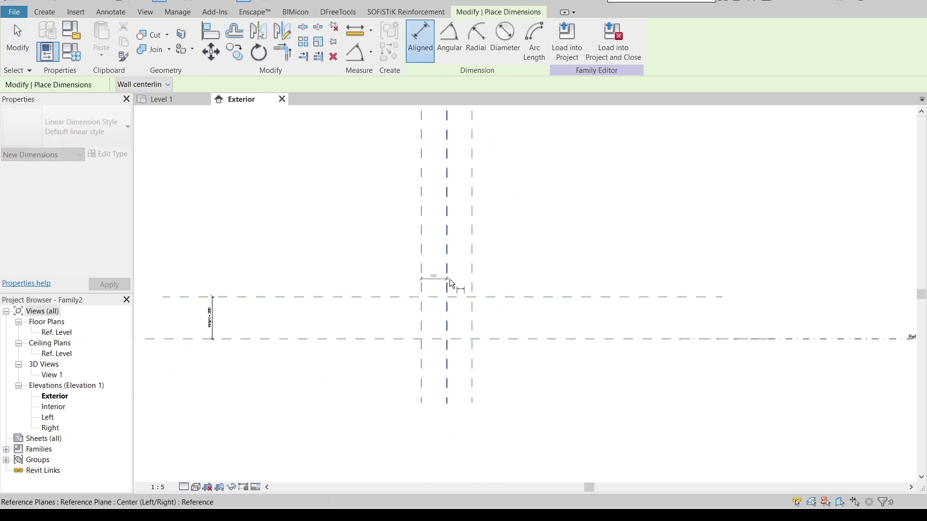
{"action": "left_click", "coordinate": [450, 279]}
{"action": "left_click", "coordinate": [472, 280]}
{"action": "left_click", "coordinate": [514, 275]}
{"action": "left_click", "coordinate": [446, 290]}
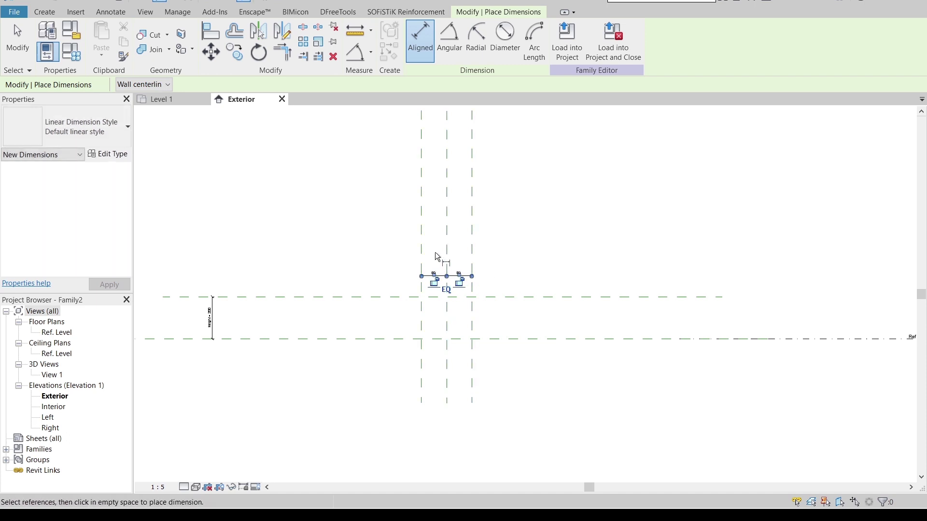
- Add an overall aligned dimension between the Right and Left reference planes, above the equality dimension
{"action": "left_click", "coordinate": [423, 250]}
{"action": "left_click", "coordinate": [472, 250]}
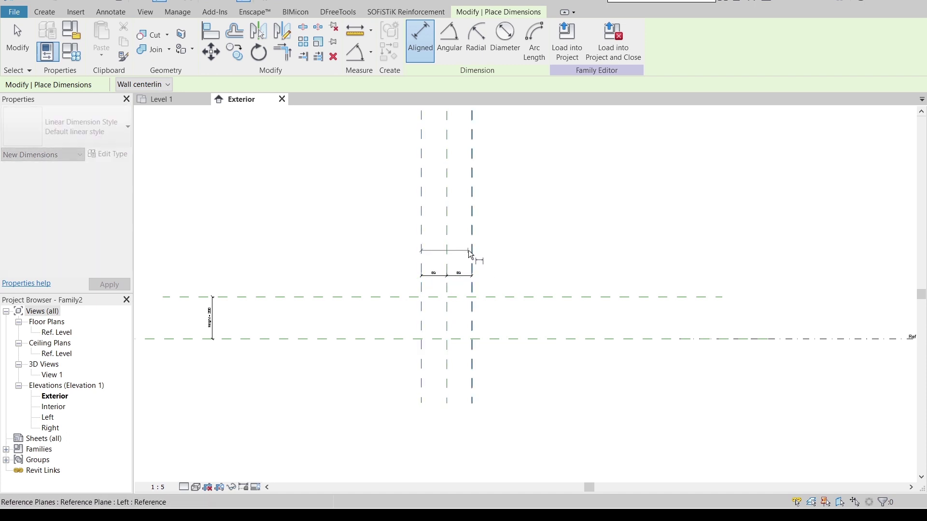
{"action": "left_click", "coordinate": [514, 253]}
{"action": "scroll", "coordinate": [439, 256], "scroll_direction": "up", "scroll_amount": 3}
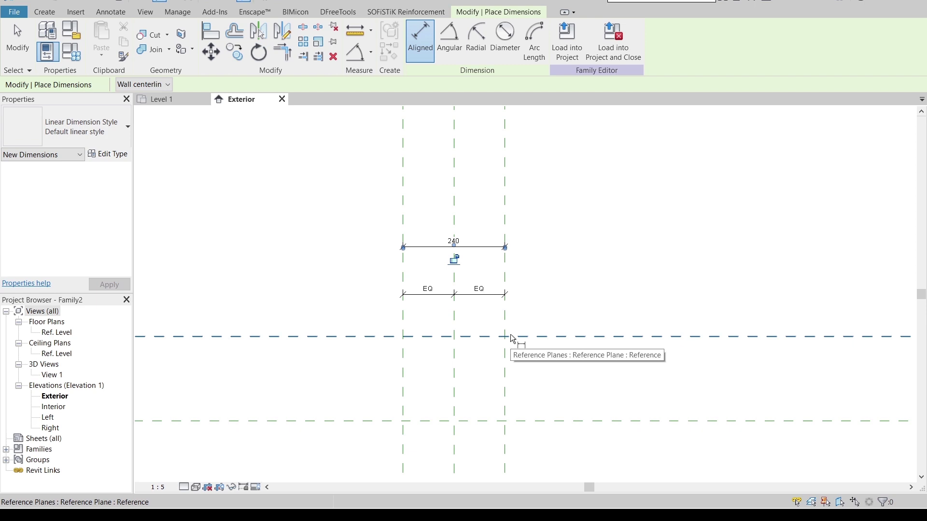
{"action": "scroll", "coordinate": [512, 338], "scroll_direction": "down", "scroll_amount": 3}
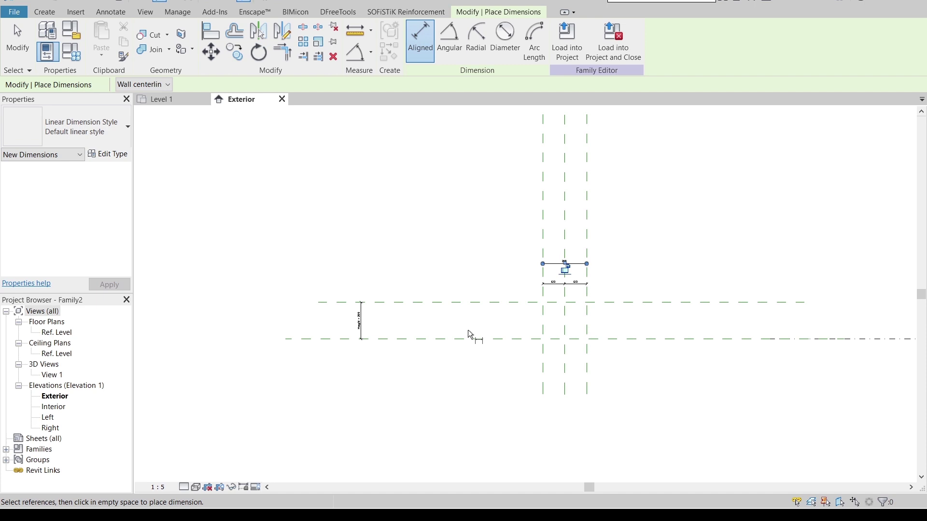
{"action": "key", "text": "Escape"}
{"action": "key", "text": "Escape"}
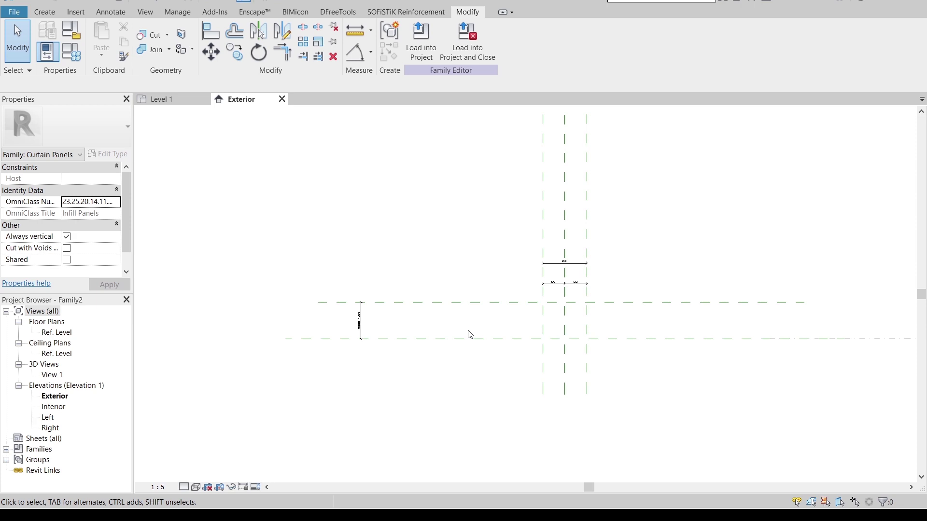
- Start an extrusion and sketch a rectangle between the Left and Right planes and the two horizontal planes of the Height dimension
{"action": "left_click", "coordinate": [43, 11]}
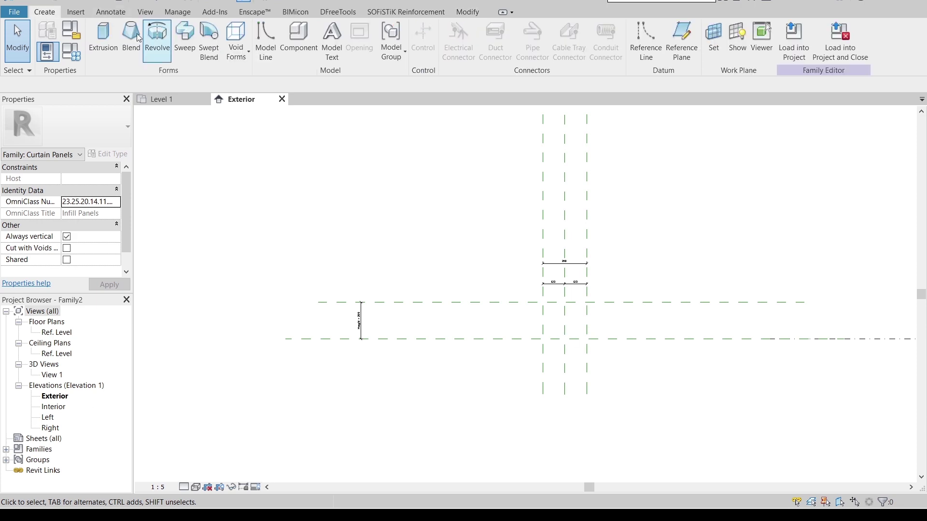
{"action": "left_click", "coordinate": [114, 45]}
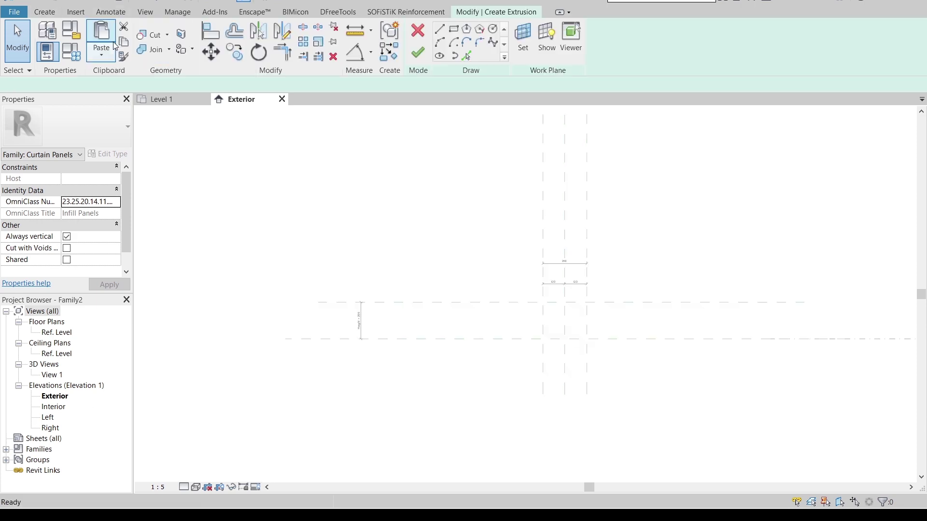
{"action": "left_click", "coordinate": [455, 35]}
{"action": "scroll", "coordinate": [602, 383], "scroll_direction": "up", "scroll_amount": 3}
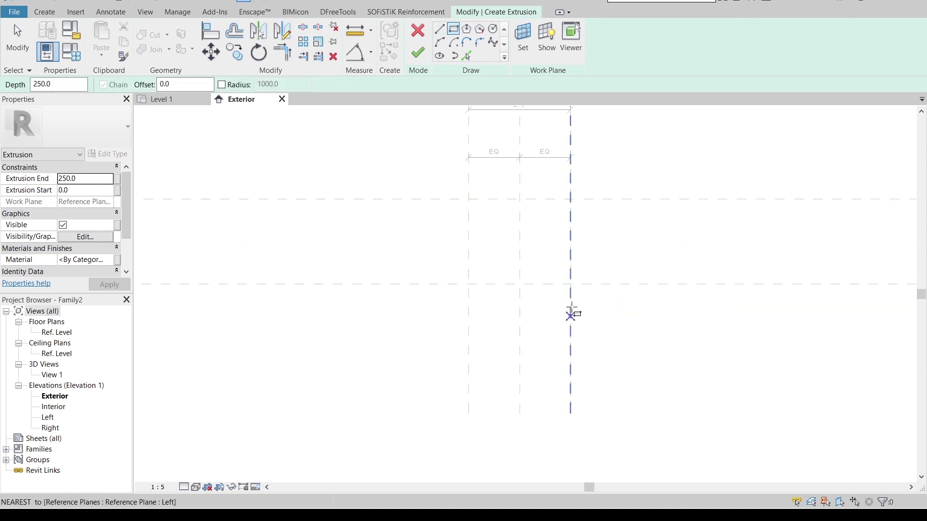
{"action": "left_click", "coordinate": [571, 284]}
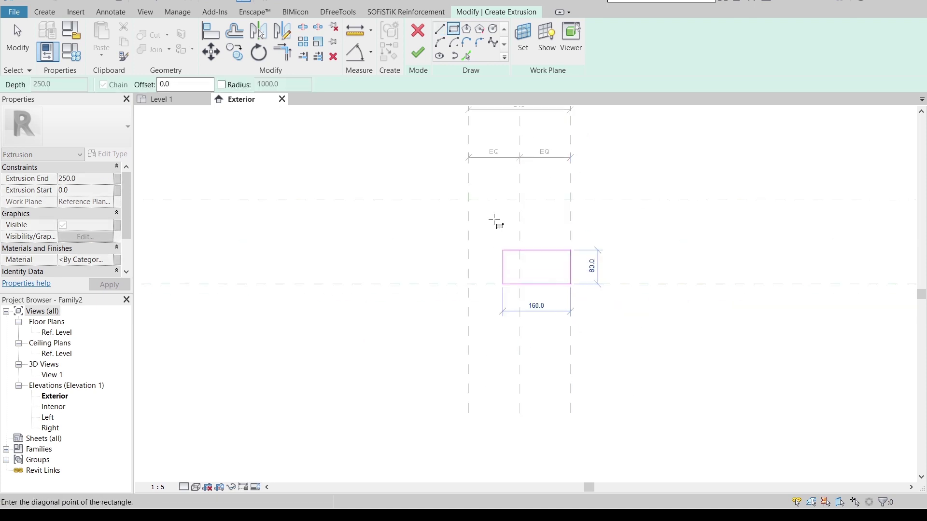
{"action": "left_click", "coordinate": [469, 199]}
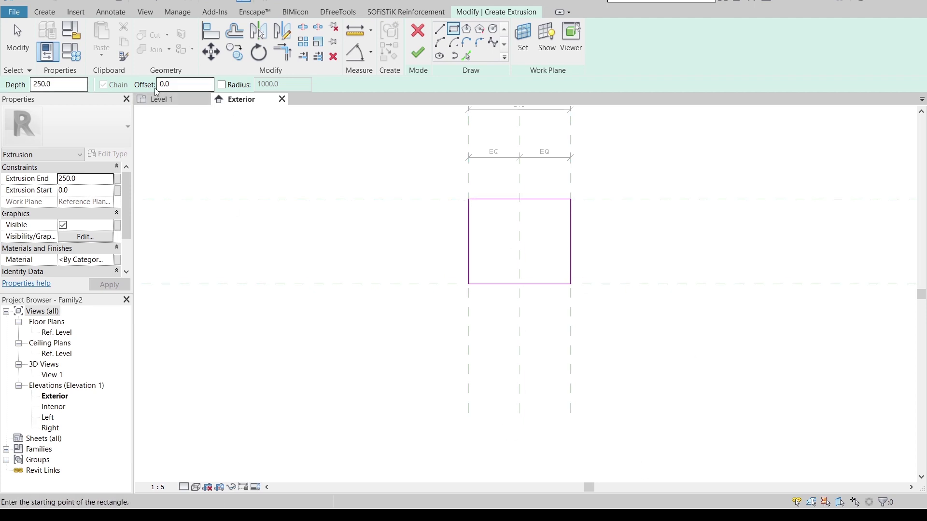
- Sketch an inner rectangle offset 20 mm inside the outer one and set the extrusion depth to 20 mm
{"action": "left_click", "coordinate": [187, 87]}
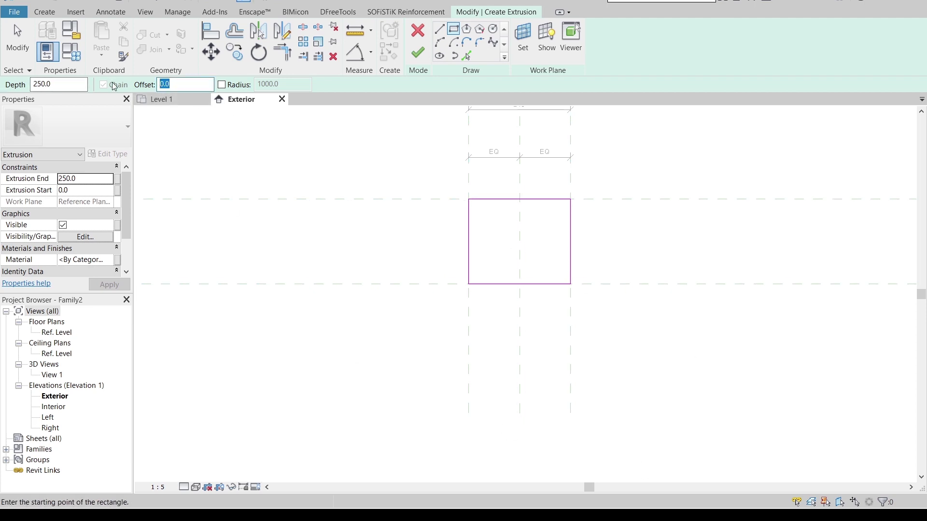
{"action": "type", "text": "2"}
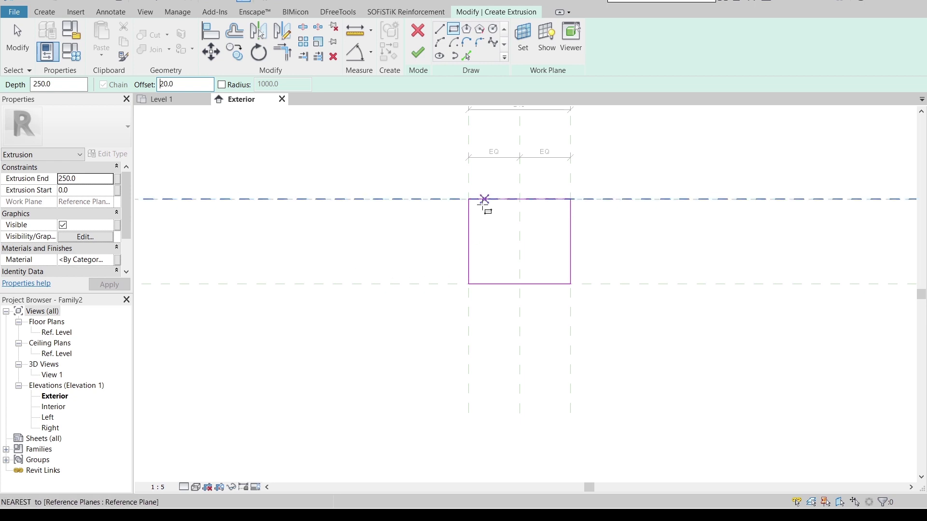
{"action": "left_click", "coordinate": [469, 200]}
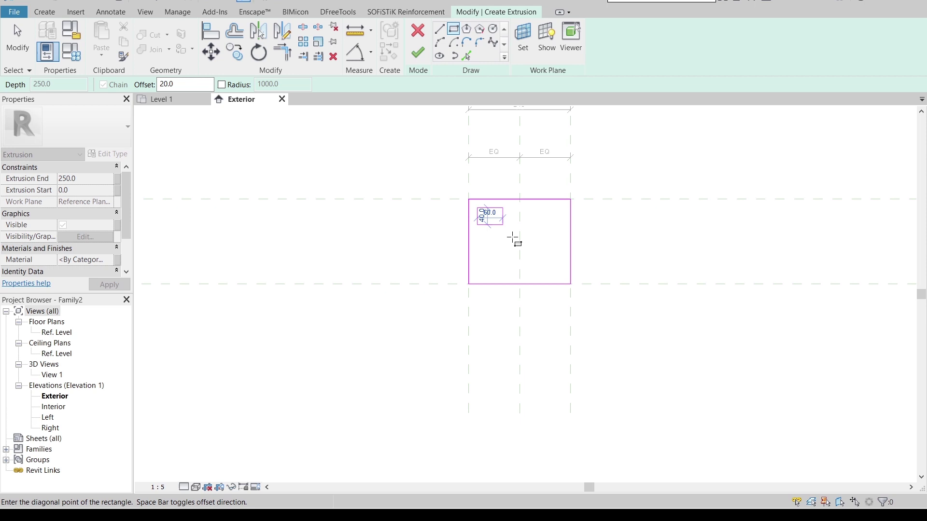
{"action": "left_click", "coordinate": [570, 284]}
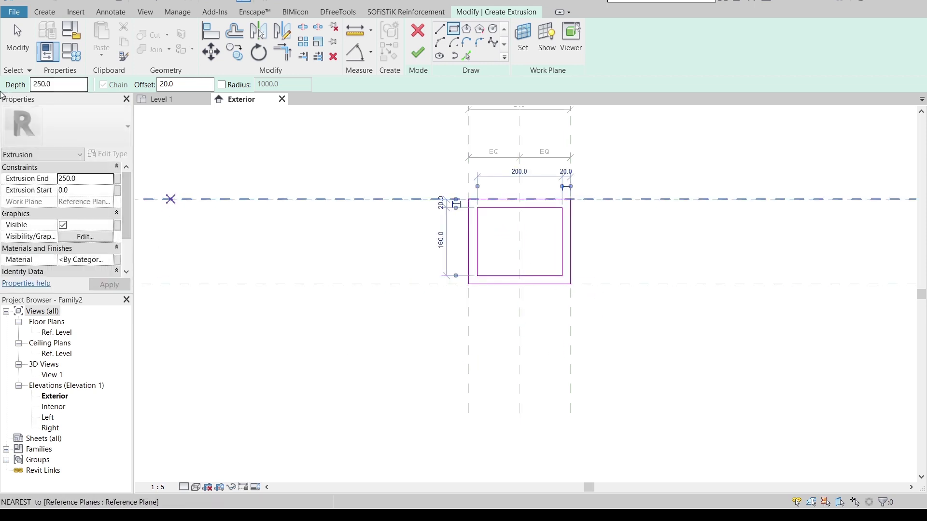
{"action": "double_click", "coordinate": [58, 85]}
{"action": "type", "text": "20"}
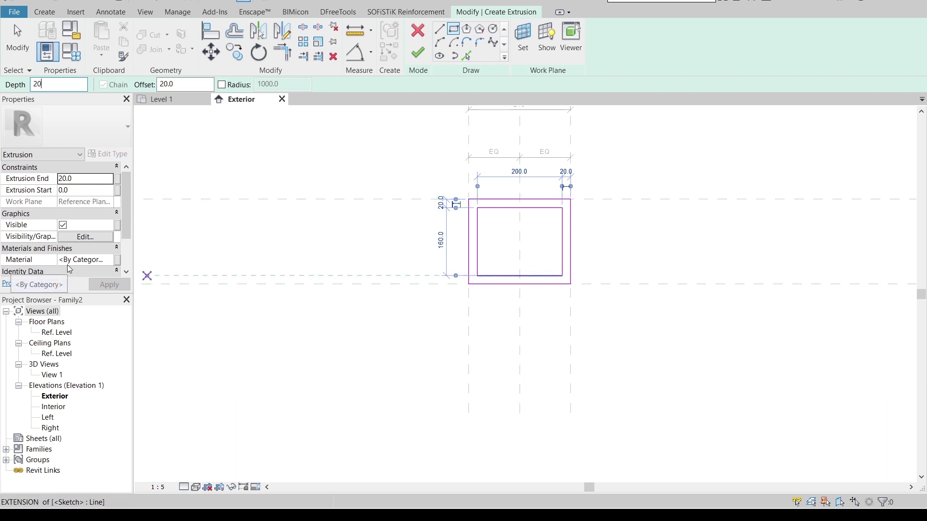
- Create a new material for the extrusion and rename it Glass Frame
{"action": "left_click", "coordinate": [111, 263]}
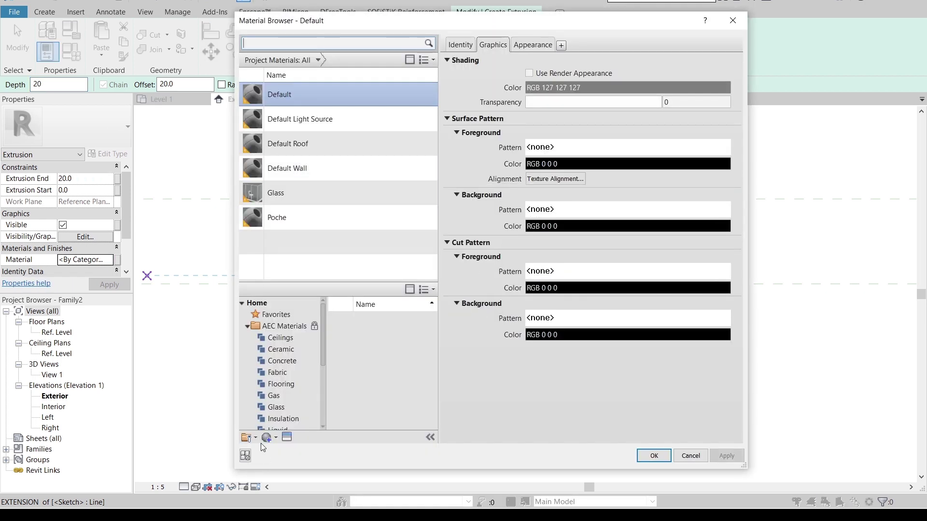
{"action": "left_click", "coordinate": [266, 437]}
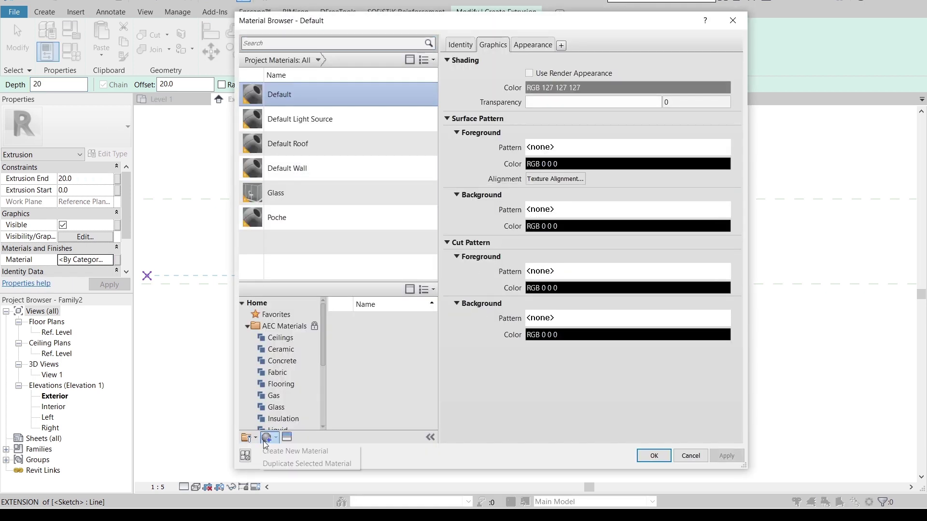
{"action": "left_click", "coordinate": [290, 450]}
{"action": "right_click", "coordinate": [312, 146]}
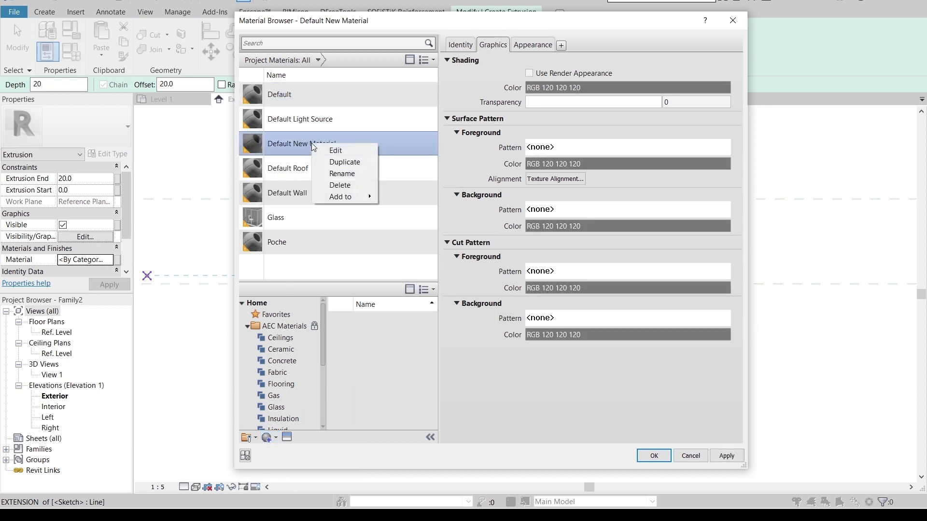
{"action": "left_click", "coordinate": [329, 174]}
{"action": "type", "text": "Gl"}
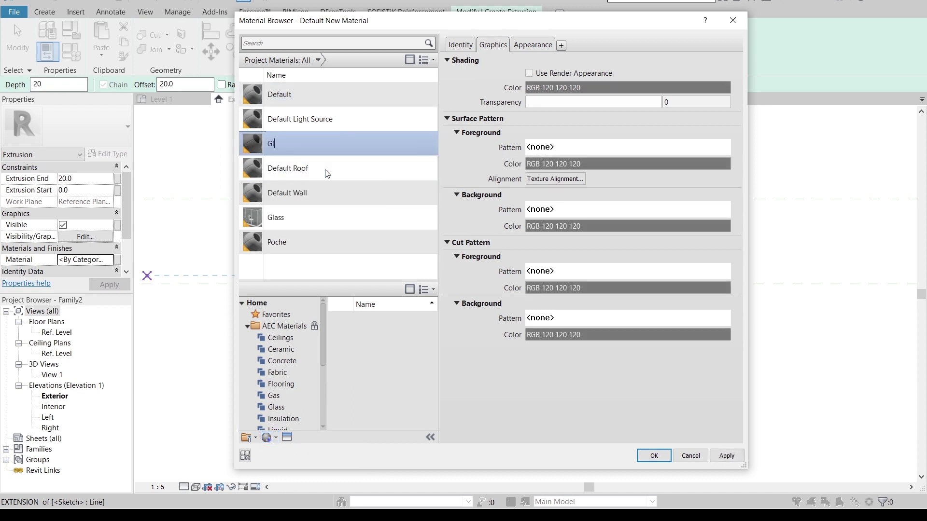
{"action": "type", "text": "ass Frame"}
{"action": "key", "text": "Return"}
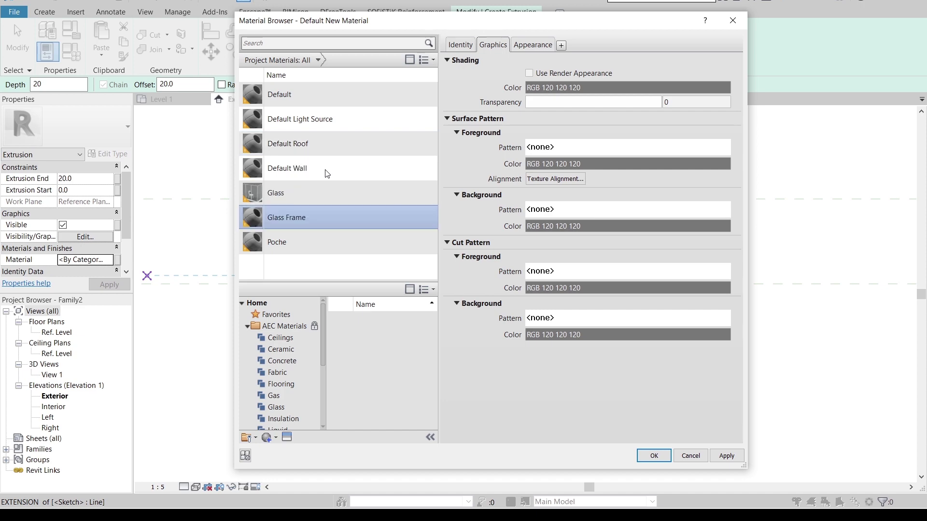
- Give the Glass Frame material the Black wall paint appearance from the Appearance Library and assign it to the extrusion
{"action": "left_click", "coordinate": [287, 438]}
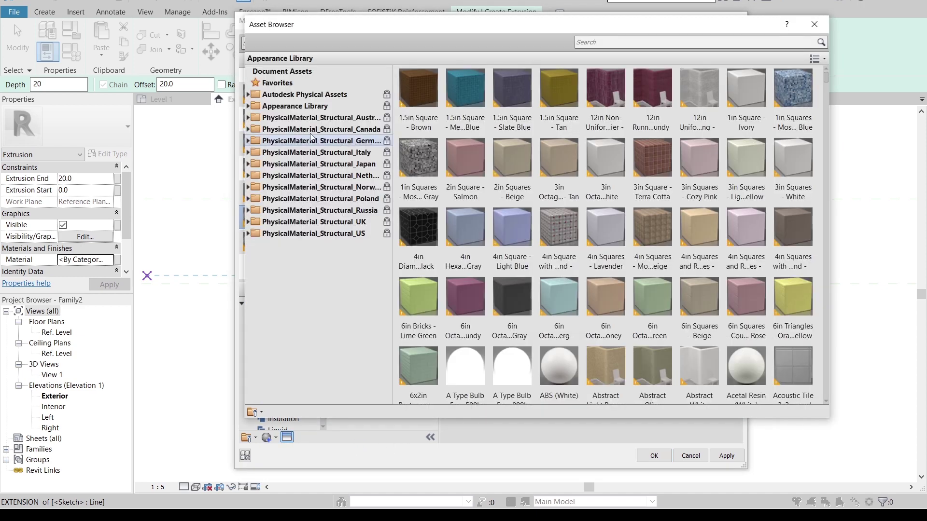
{"action": "double_click", "coordinate": [296, 106]}
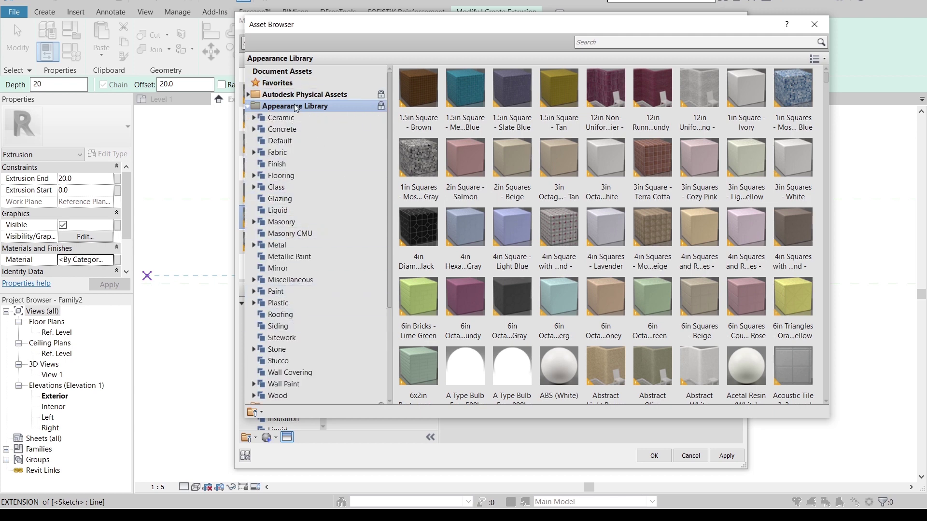
{"action": "double_click", "coordinate": [309, 384]}
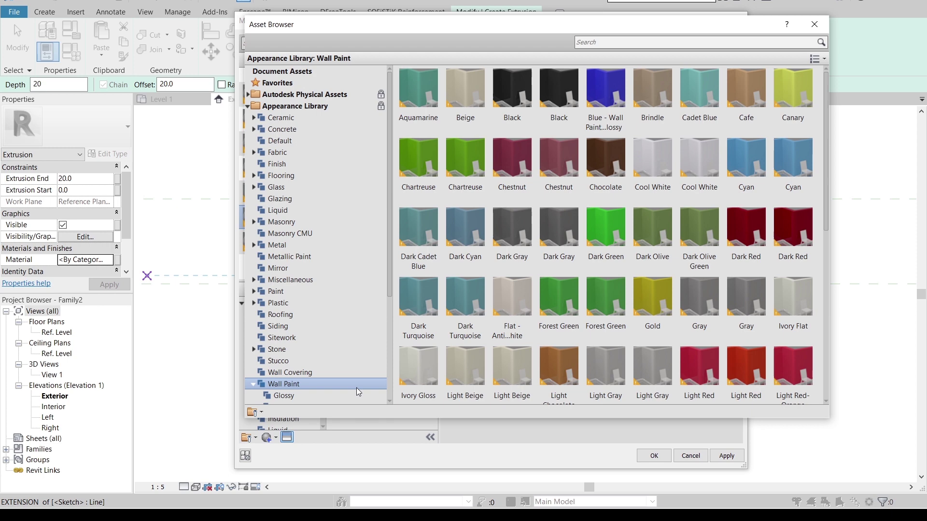
{"action": "left_click", "coordinate": [559, 128]}
{"action": "left_click", "coordinate": [815, 24]}
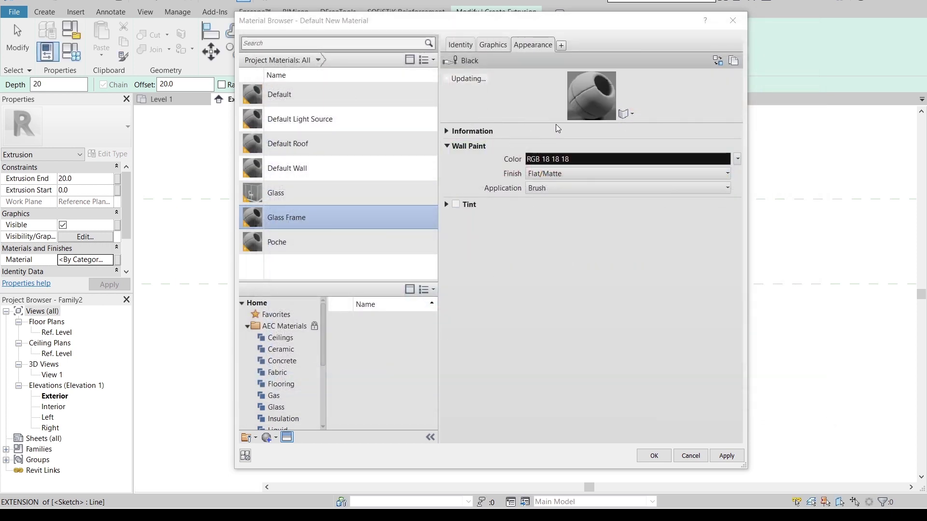
{"action": "left_click_drag", "start_coordinate": [556, 146], "coordinate": [557, 298]}
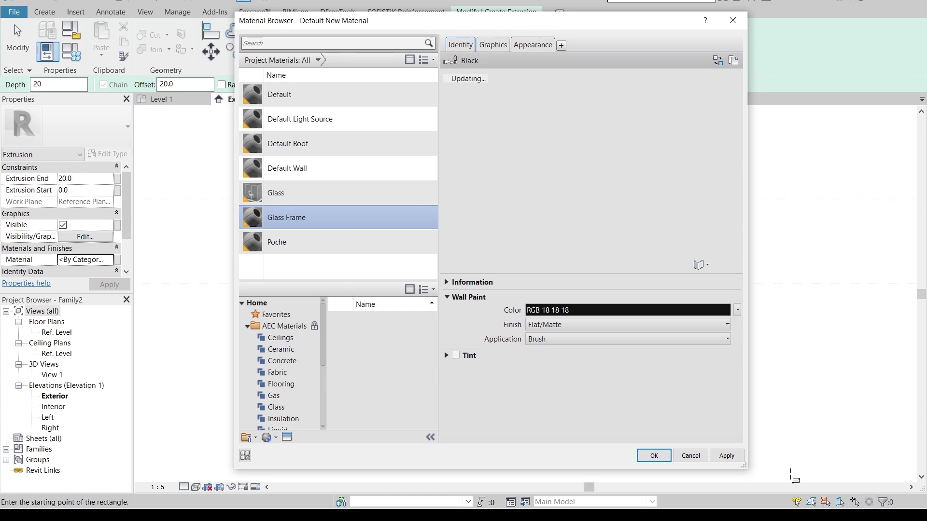
{"action": "left_click", "coordinate": [728, 459]}
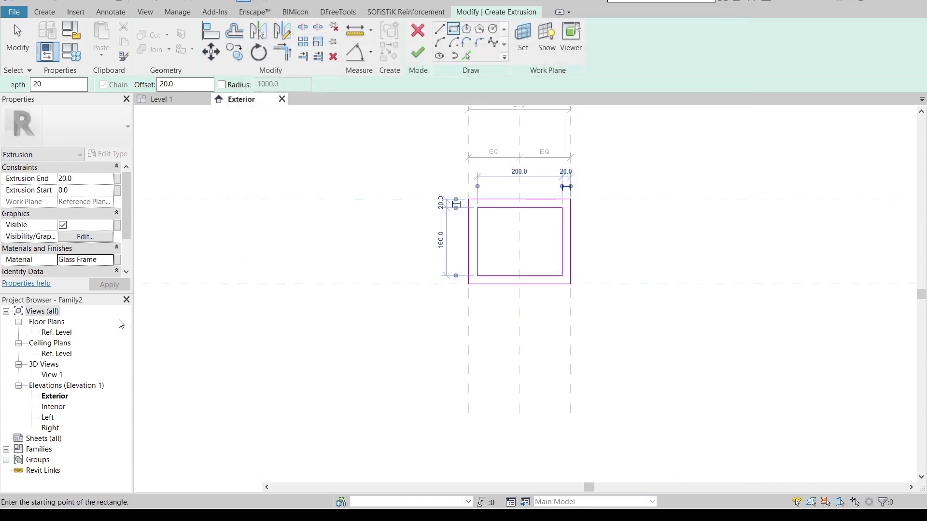
- Associate the extrusion's material with a new family type parameter named Frame Material, grouped under Materials and Finishes
{"action": "left_click", "coordinate": [118, 261]}
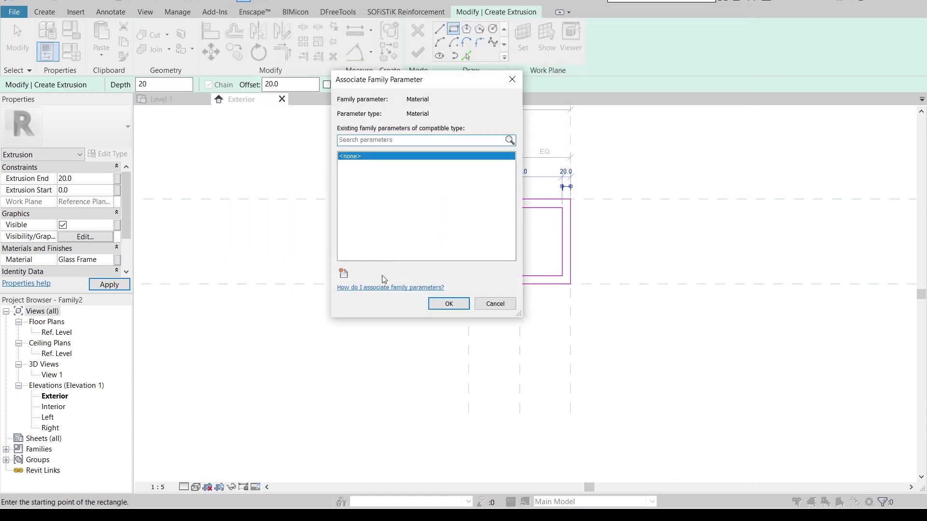
{"action": "left_click", "coordinate": [344, 274]}
{"action": "type", "text": "Mate"}
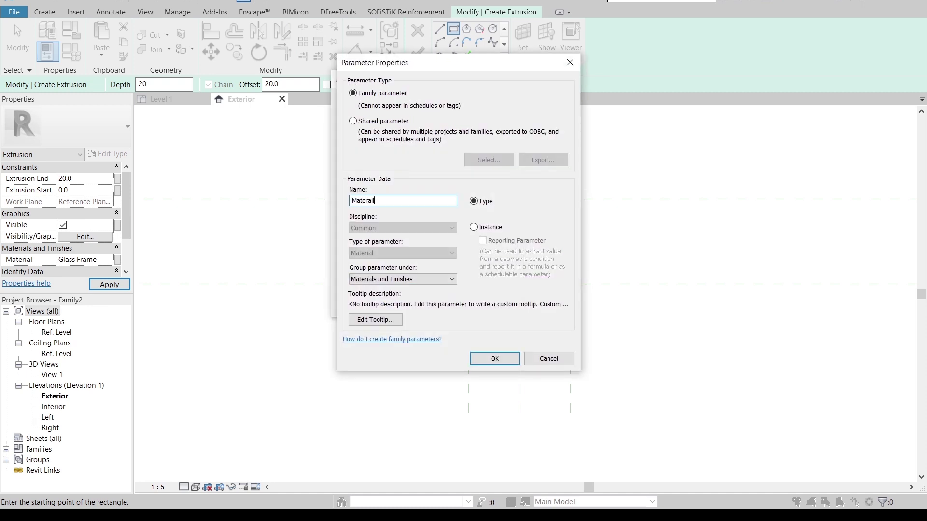
{"action": "type", "text": "rai"}
{"action": "key", "text": "BackSpace"}
{"action": "key", "text": "BackSpace"}
{"action": "key", "text": "BackSpace"}
{"action": "key", "text": "BackSpace"}
{"action": "key", "text": "BackSpace"}
{"action": "key", "text": "BackSpace"}
{"action": "key", "text": "BackSpace"}
{"action": "type", "text": "Frame"}
{"action": "key", "text": "Return"}
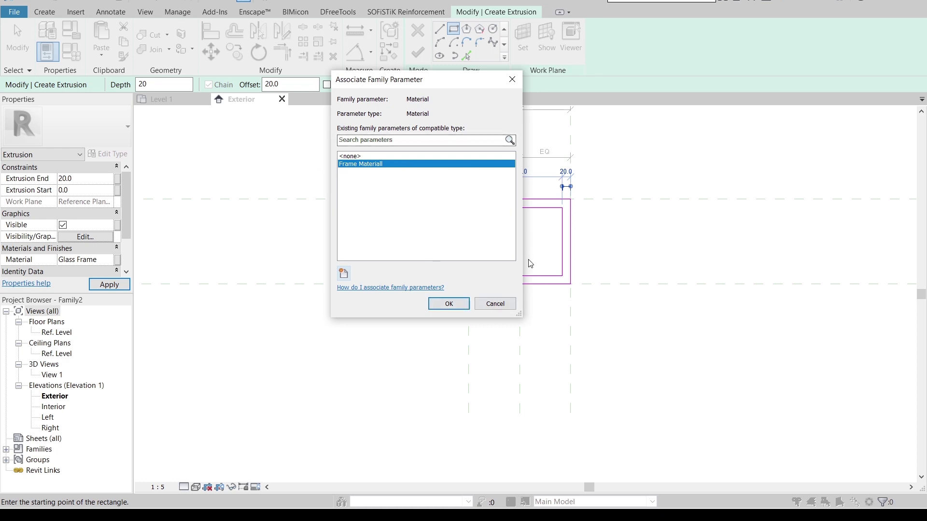
{"action": "left_click", "coordinate": [449, 303]}
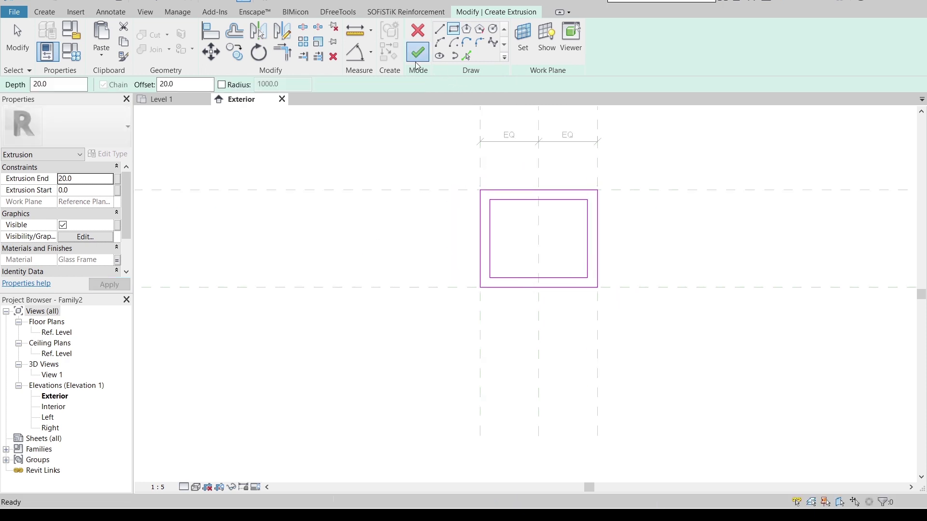
- Finish the frame extrusion and set the Exterior view's visual style to Realistic
{"action": "left_click", "coordinate": [418, 52]}
{"action": "middle_click_drag", "start_coordinate": [443, 400], "coordinate": [311, 390]}
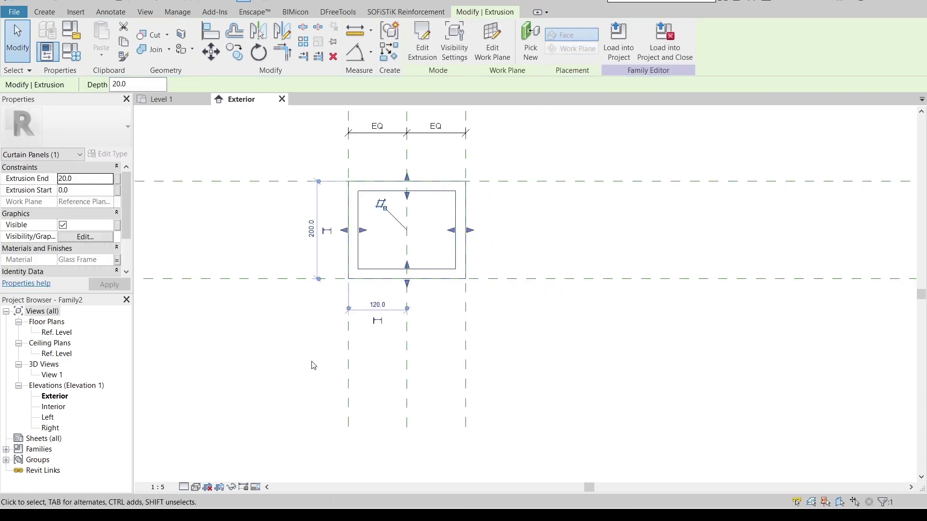
{"action": "left_click", "coordinate": [312, 366]}
{"action": "left_click", "coordinate": [196, 488]}
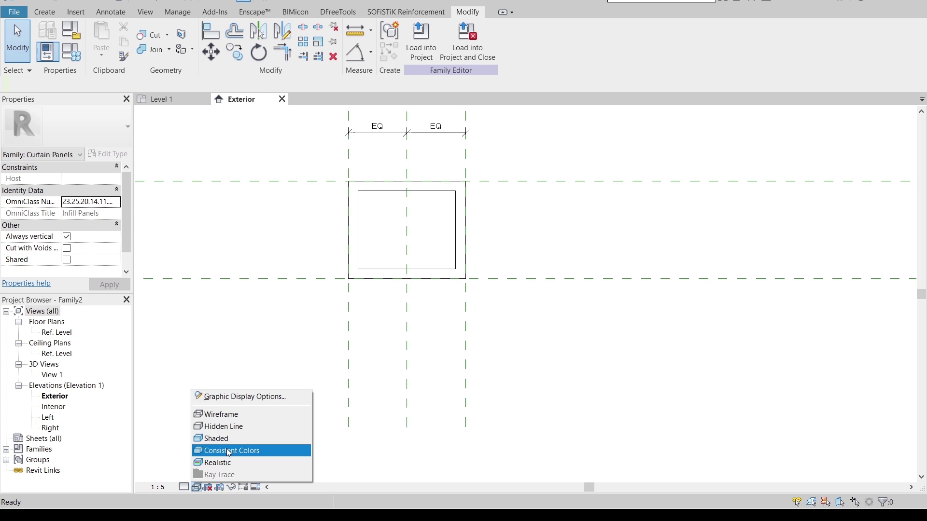
{"action": "left_click", "coordinate": [227, 462]}
{"action": "scroll", "coordinate": [366, 219], "scroll_direction": "up", "scroll_amount": 6}
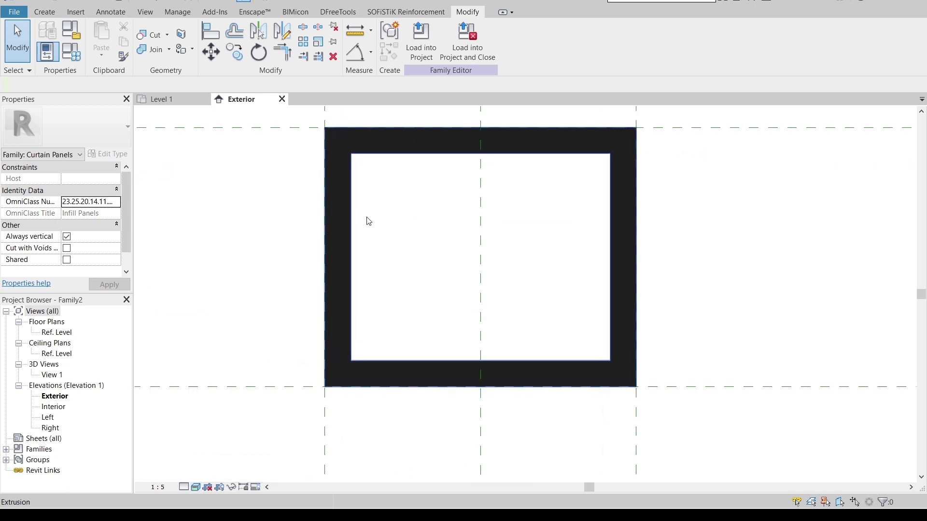
- Start a new rectangular extrusion with a 10 mm offset, and set its extrusion end to 120 and extrusion start to 20
{"action": "scroll", "coordinate": [418, 151], "scroll_direction": "down", "scroll_amount": 5}
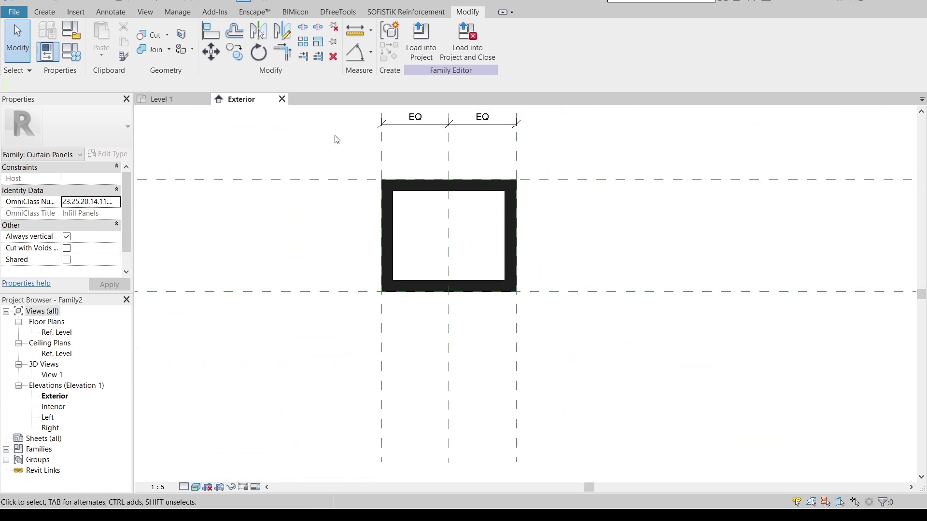
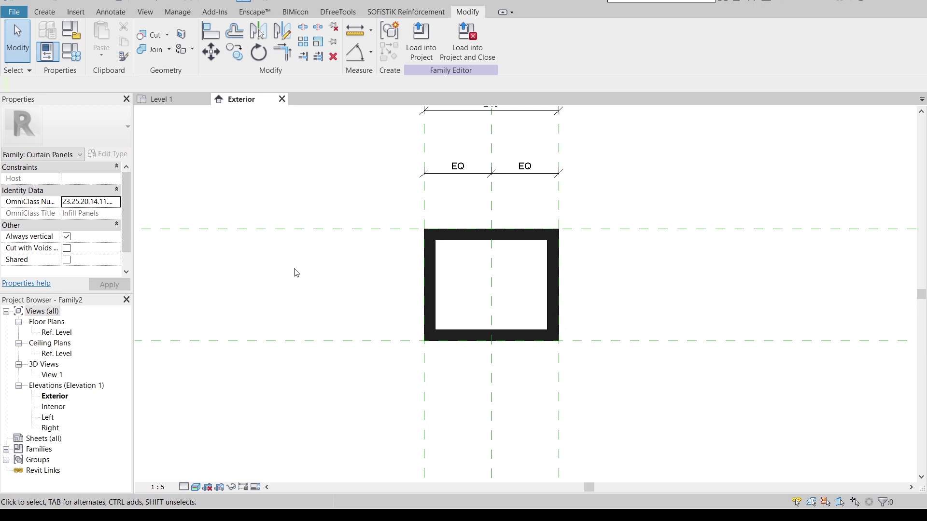
{"action": "left_click", "coordinate": [45, 11]}
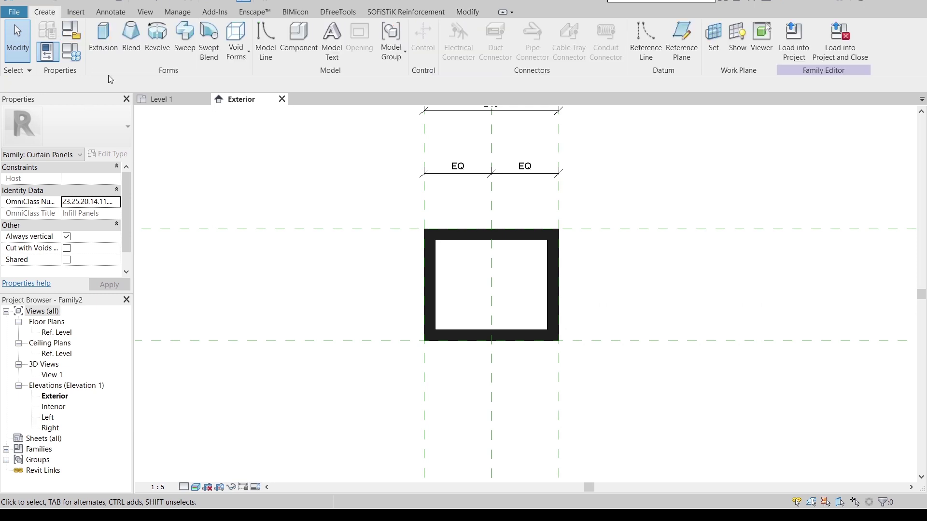
{"action": "left_click", "coordinate": [100, 48]}
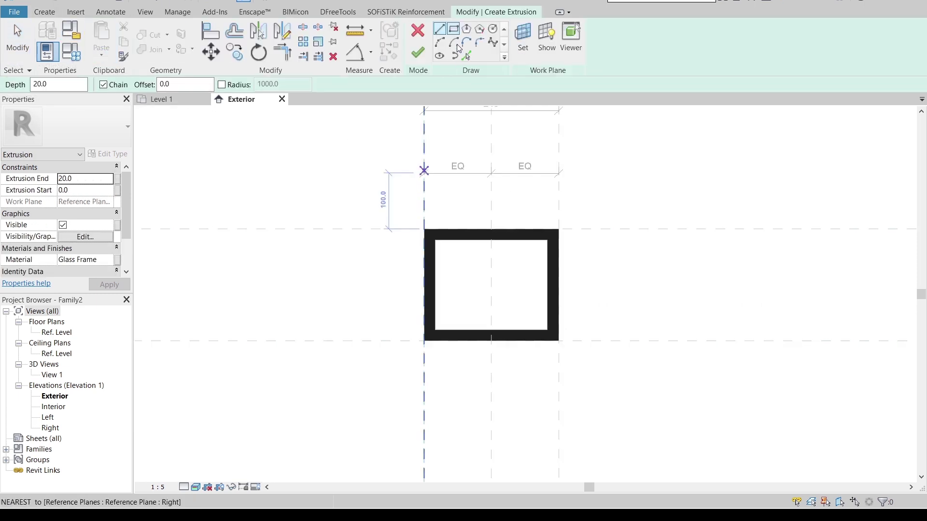
{"action": "left_click", "coordinate": [453, 30]}
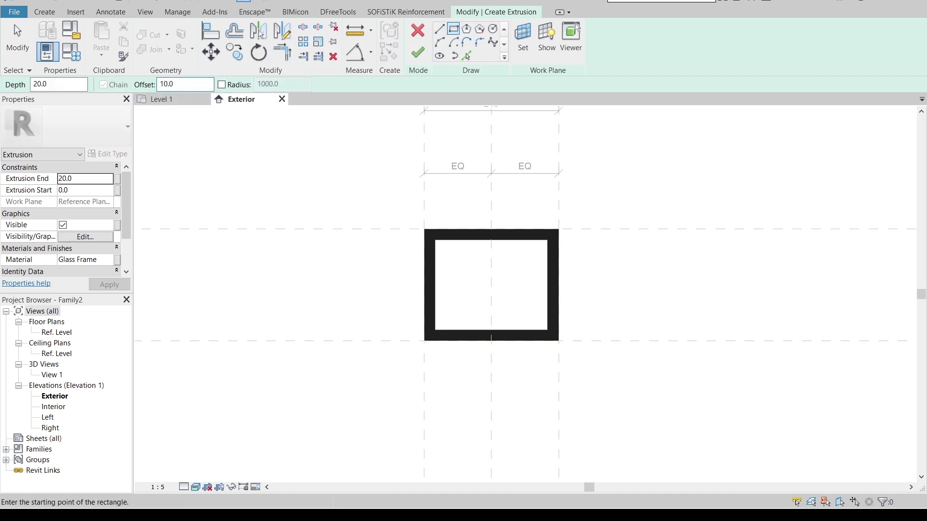
{"action": "left_click", "coordinate": [90, 181]}
{"action": "type", "text": "120.0"}
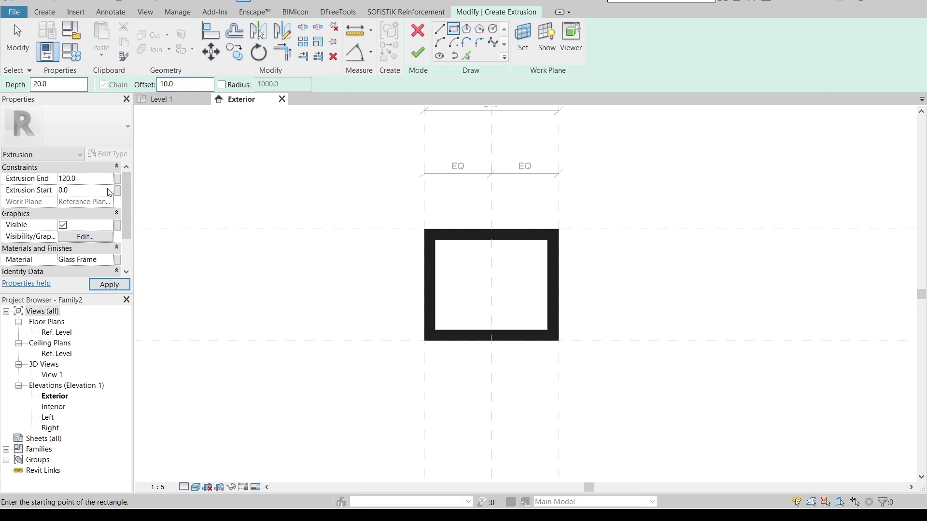
{"action": "key", "text": "Return"}
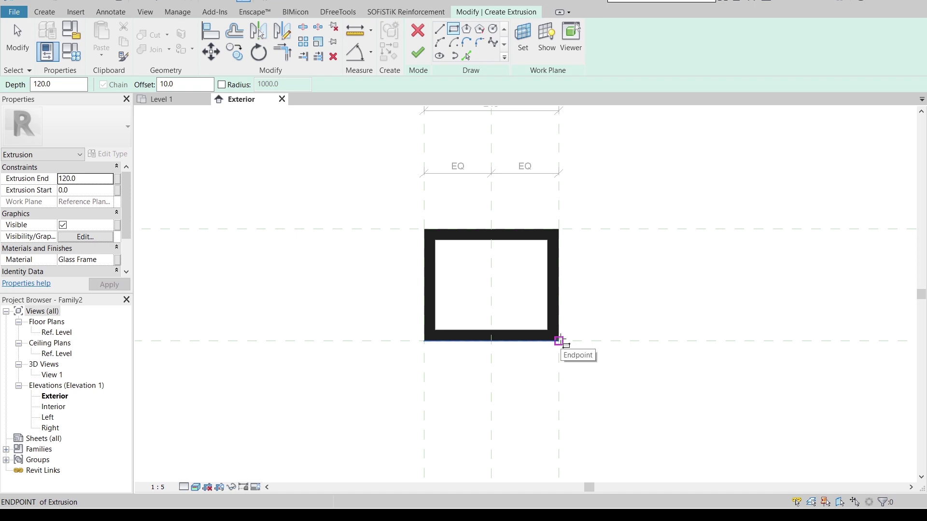
{"action": "left_click", "coordinate": [93, 192]}
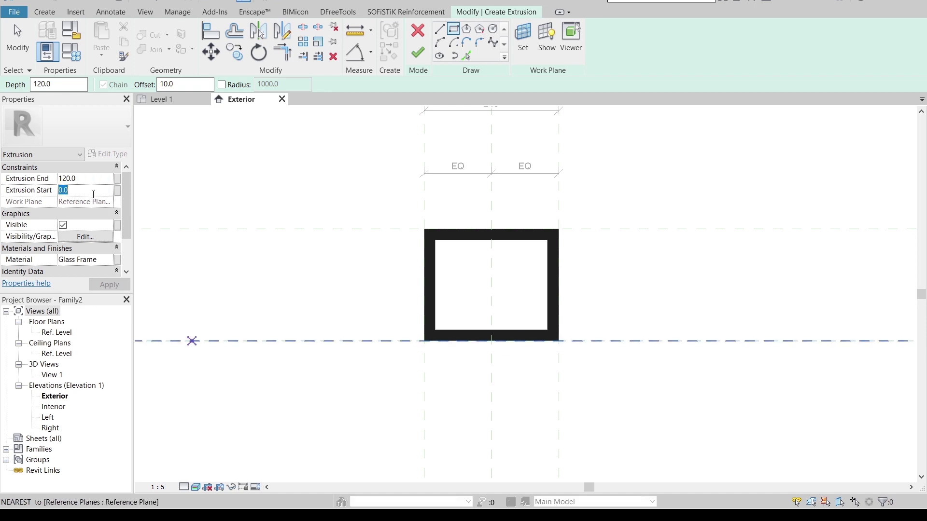
{"action": "type", "text": "20"}
{"action": "key", "text": "Return"}
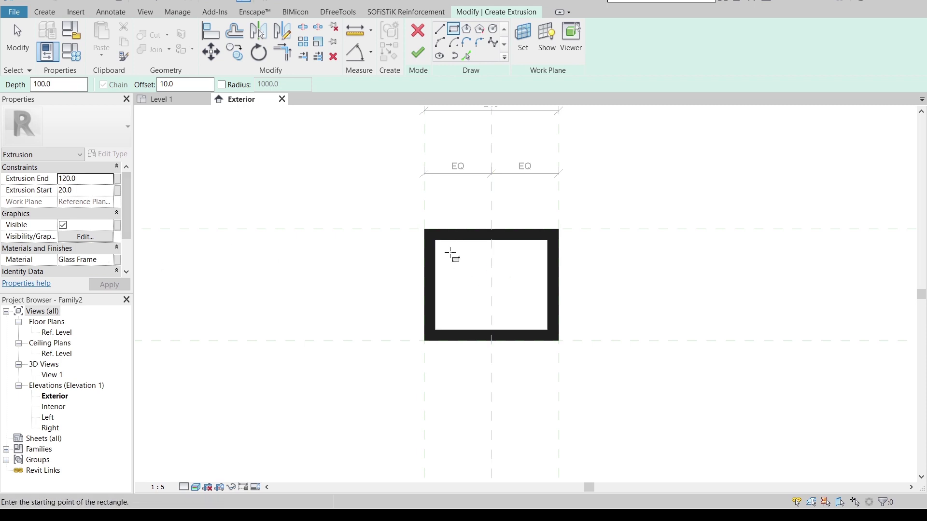
- Sketch a 220 by 180 mm rectangle between the frame's outer corners, offset 10 mm inward
{"action": "left_click", "coordinate": [435, 240]}
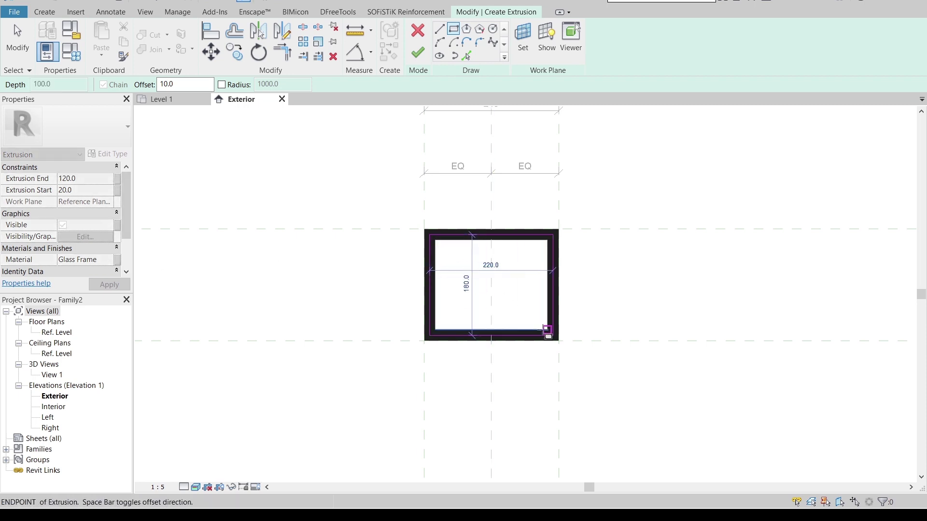
{"action": "left_click", "coordinate": [547, 331]}
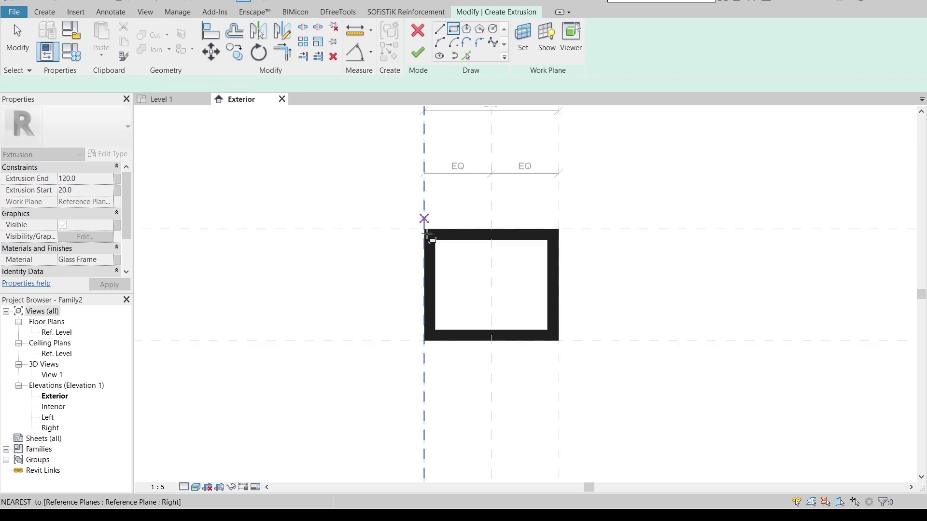
{"action": "left_click", "coordinate": [424, 229]}
{"action": "scroll", "coordinate": [531, 338], "scroll_direction": "up", "scroll_amount": 2}
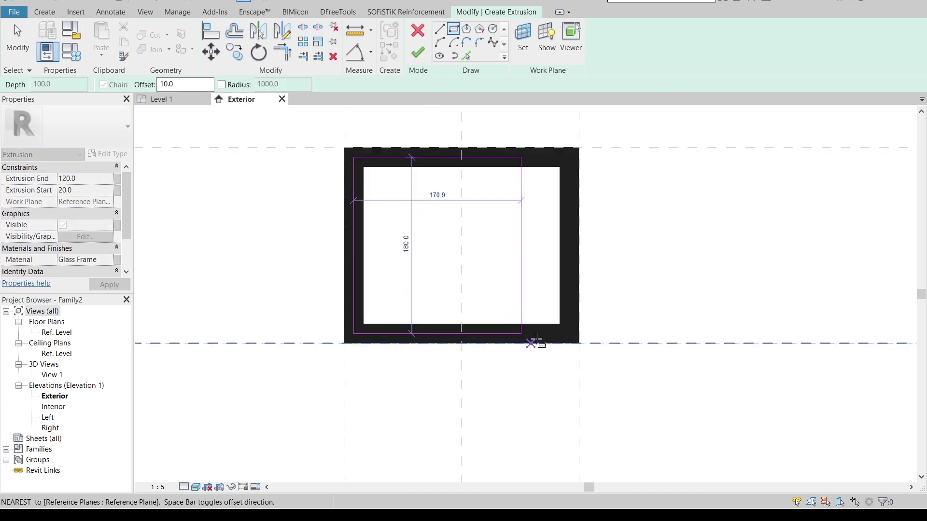
{"action": "left_click", "coordinate": [579, 344]}
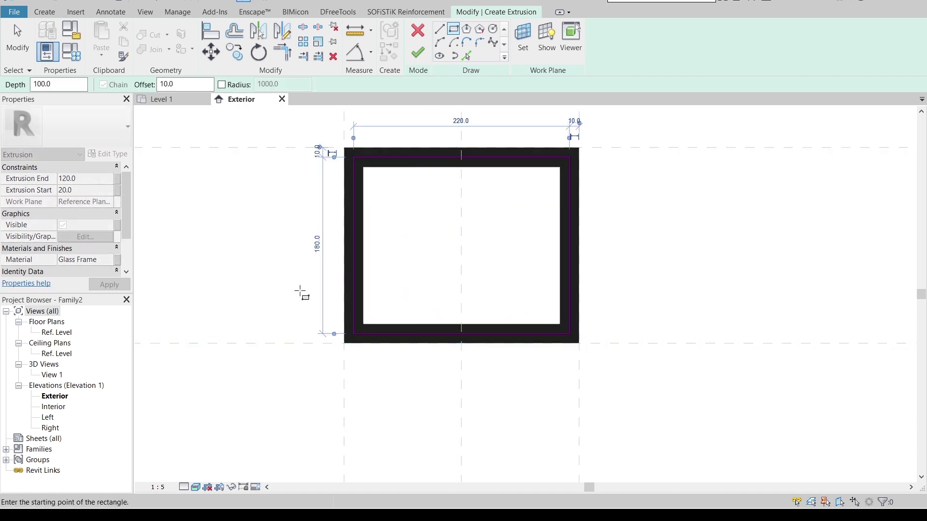
- Create a new material for the extrusion and rename it Fro.Sticker
{"action": "left_click", "coordinate": [112, 261]}
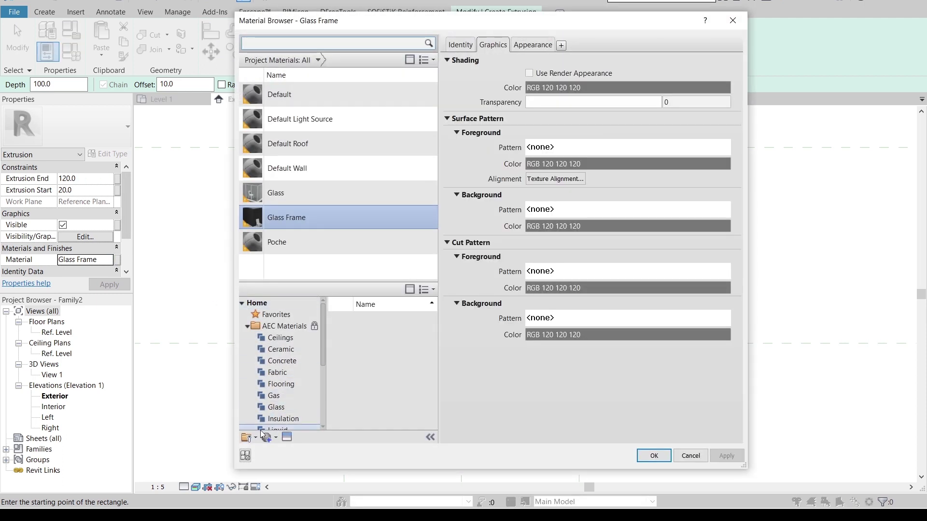
{"action": "left_click", "coordinate": [269, 438]}
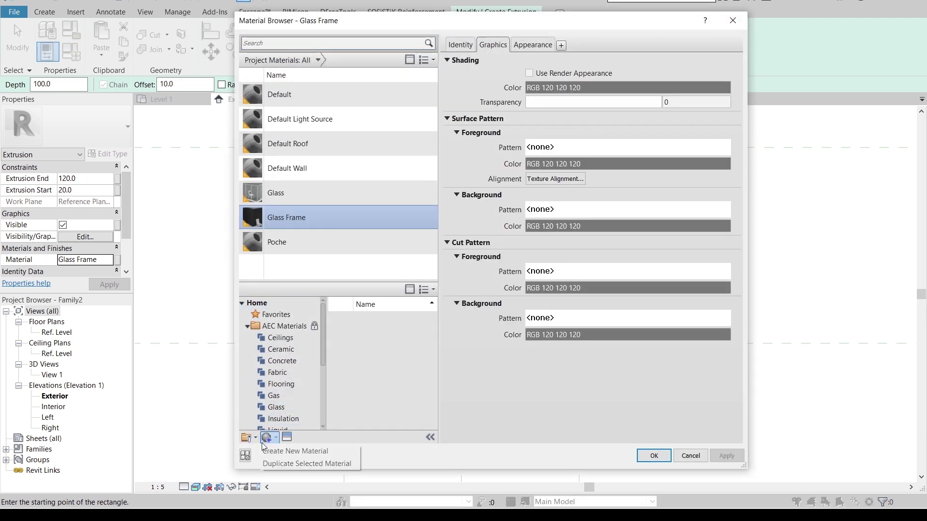
{"action": "left_click", "coordinate": [292, 451]}
{"action": "right_click", "coordinate": [344, 138]}
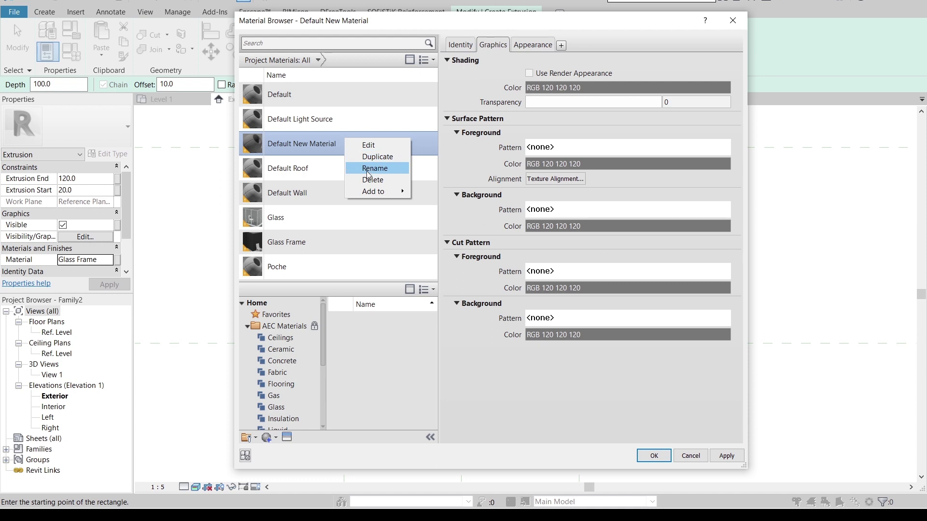
{"action": "left_click", "coordinate": [374, 168]}
{"action": "type", "text": "Fro.Sticker"}
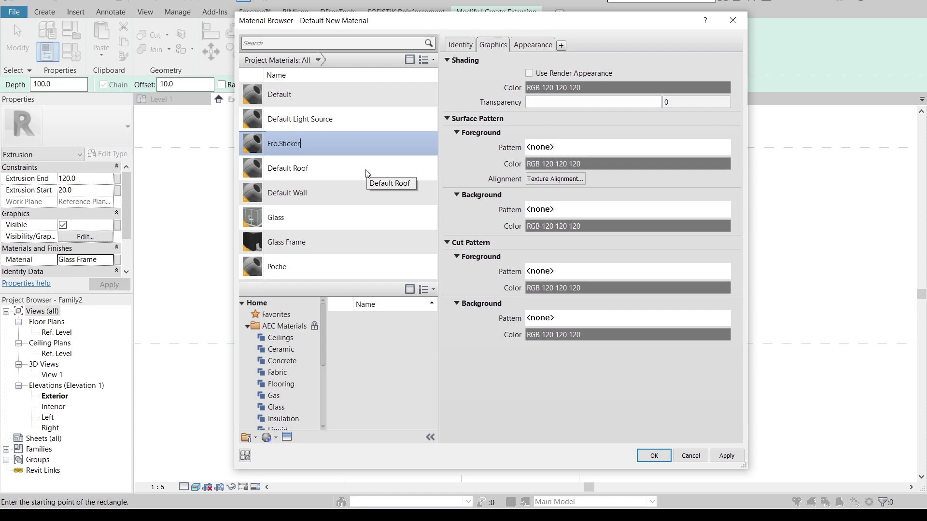
- Give the Fro.Sticker material the Glass - Bubbles appearance from the Glass category of the Appearance Library
{"action": "left_click", "coordinate": [288, 438]}
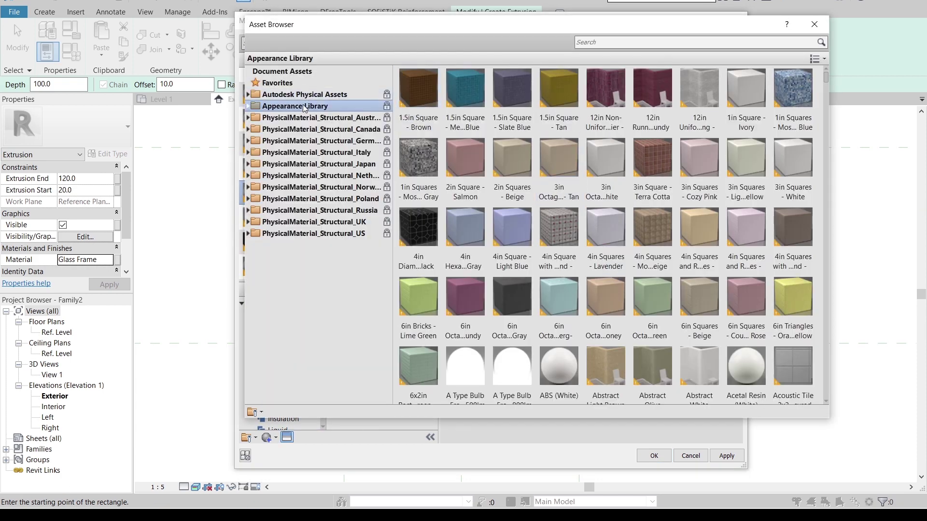
{"action": "left_click", "coordinate": [295, 105]}
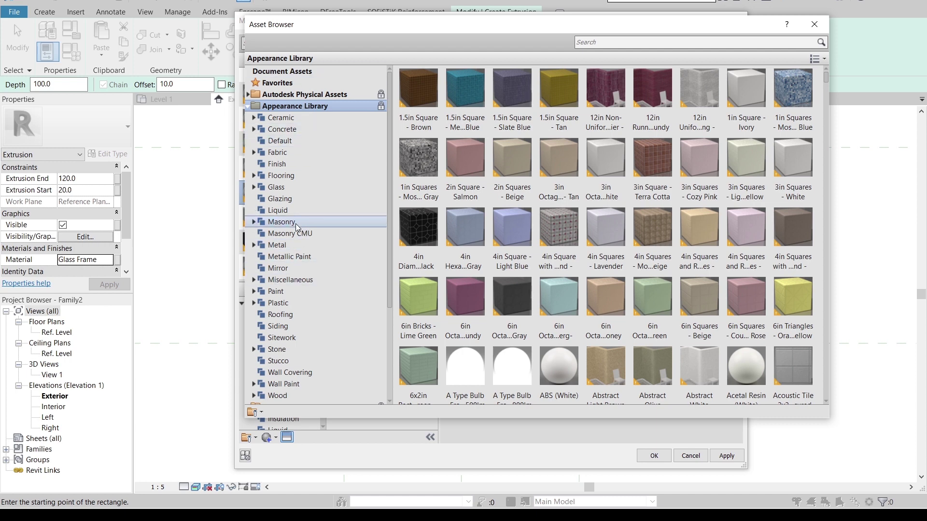
{"action": "left_click", "coordinate": [286, 266]}
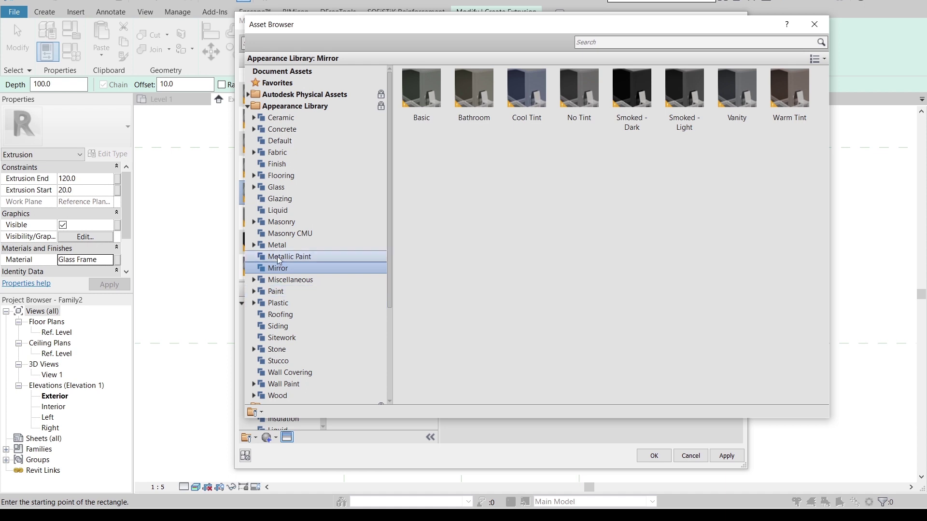
{"action": "double_click", "coordinate": [276, 187]}
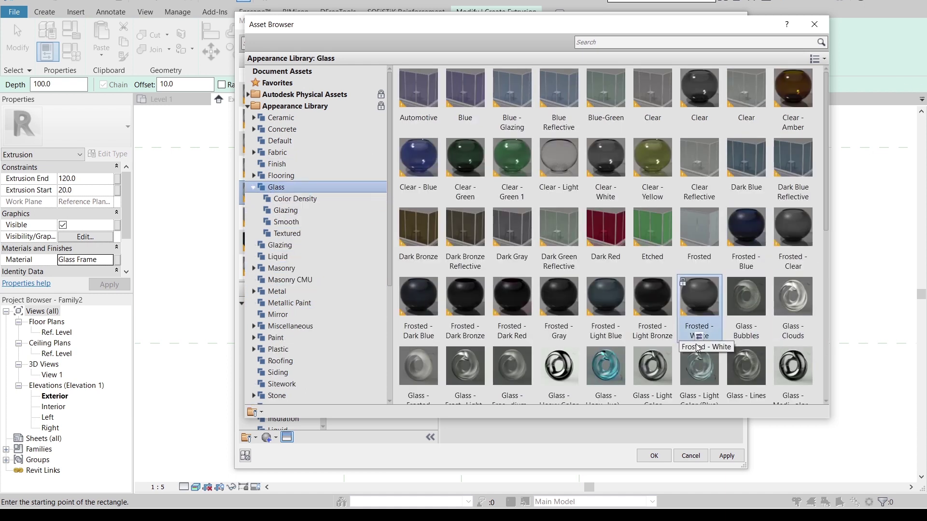
{"action": "scroll", "coordinate": [738, 347], "scroll_direction": "down", "scroll_amount": 1}
{"action": "scroll", "coordinate": [762, 213], "scroll_direction": "down", "scroll_amount": 3}
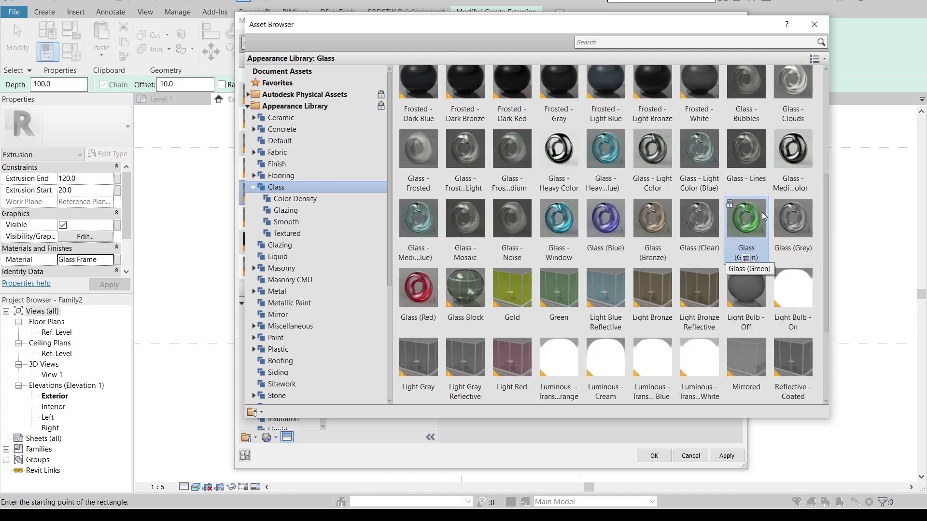
{"action": "scroll", "coordinate": [748, 134], "scroll_direction": "up", "scroll_amount": 1}
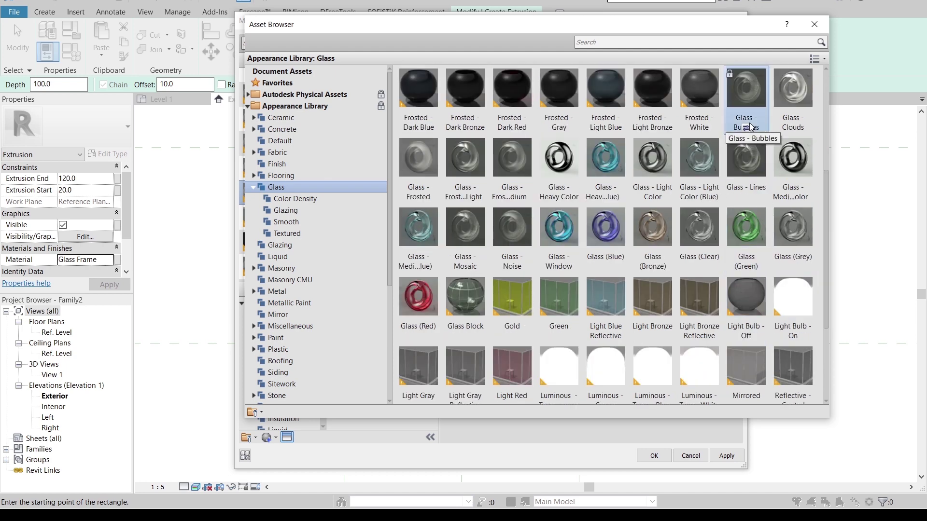
{"action": "left_click", "coordinate": [814, 24]}
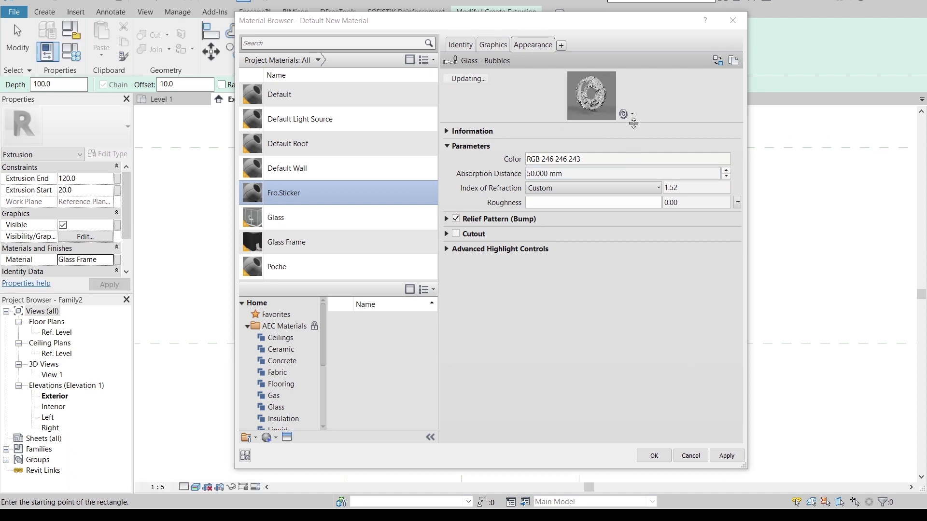
- Enlarge the appearance preview with a different scene shape and assign Fro.Sticker to the extrusion
{"action": "left_click_drag", "start_coordinate": [634, 129], "coordinate": [695, 251]}
{"action": "left_click", "coordinate": [698, 246]}
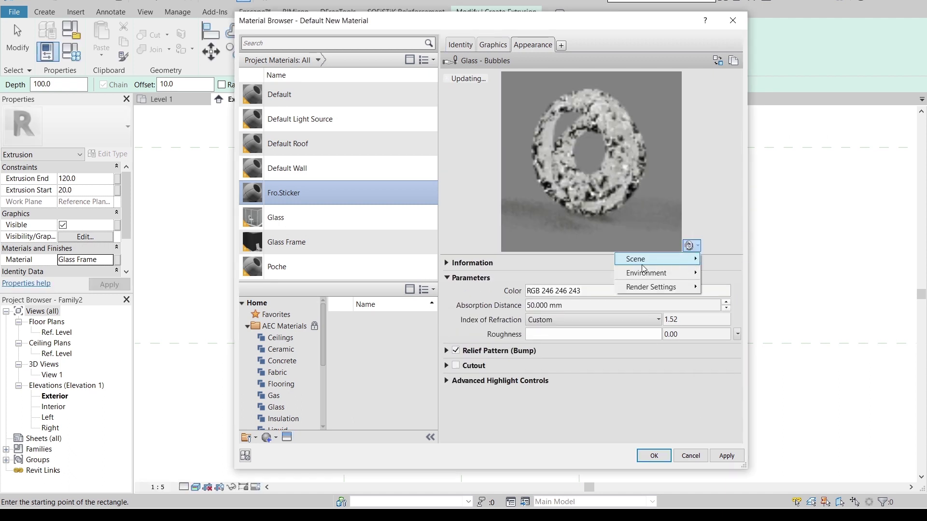
{"action": "mouse_move", "coordinate": [645, 261]}
{"action": "left_click", "coordinate": [718, 277]}
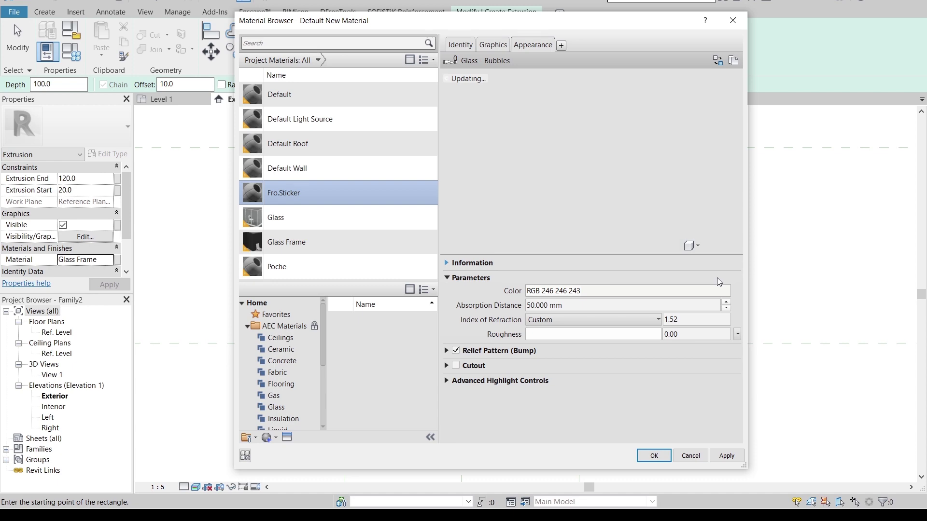
{"action": "left_click", "coordinate": [726, 456]}
{"action": "left_click", "coordinate": [654, 455]}
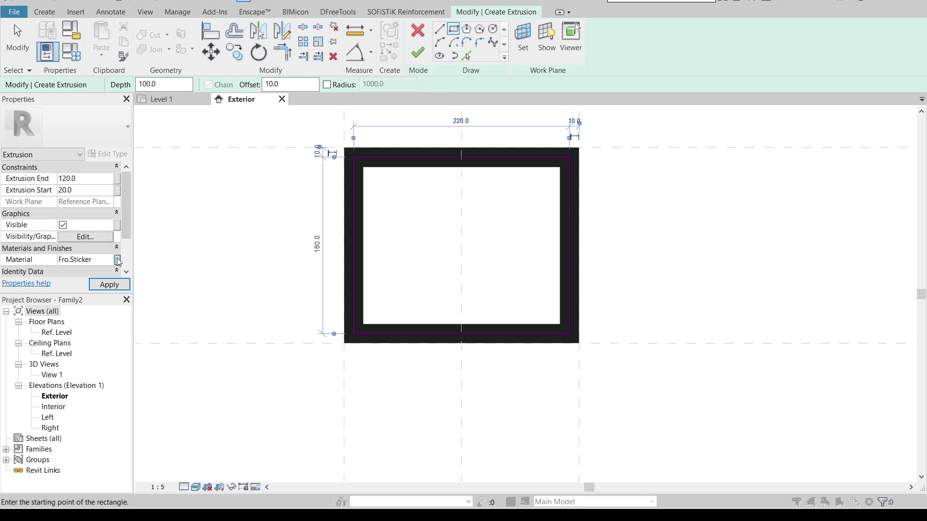
- Associate the extrusion's material with a new family type parameter named Fro_Stikcer, grouped under Materials and Finishes
{"action": "left_click", "coordinate": [117, 260]}
{"action": "left_click", "coordinate": [343, 275]}
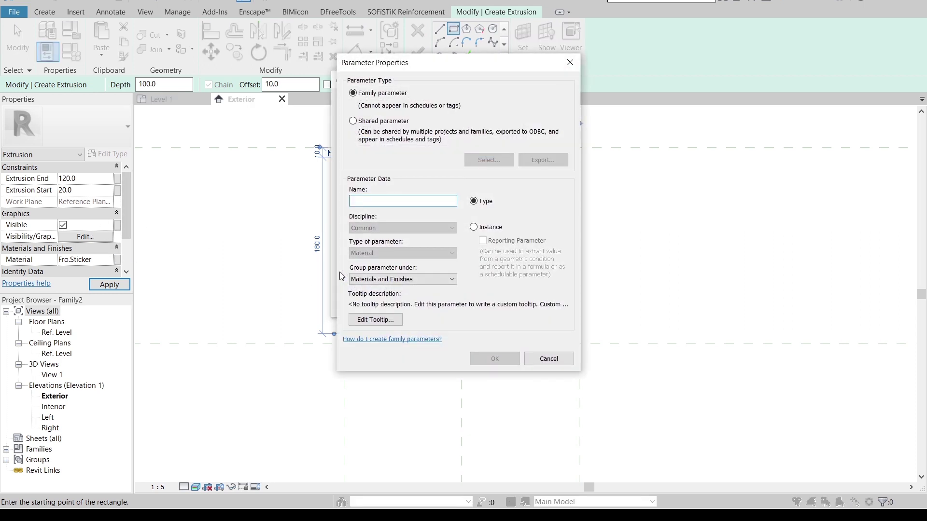
{"action": "type", "text": "Fro"}
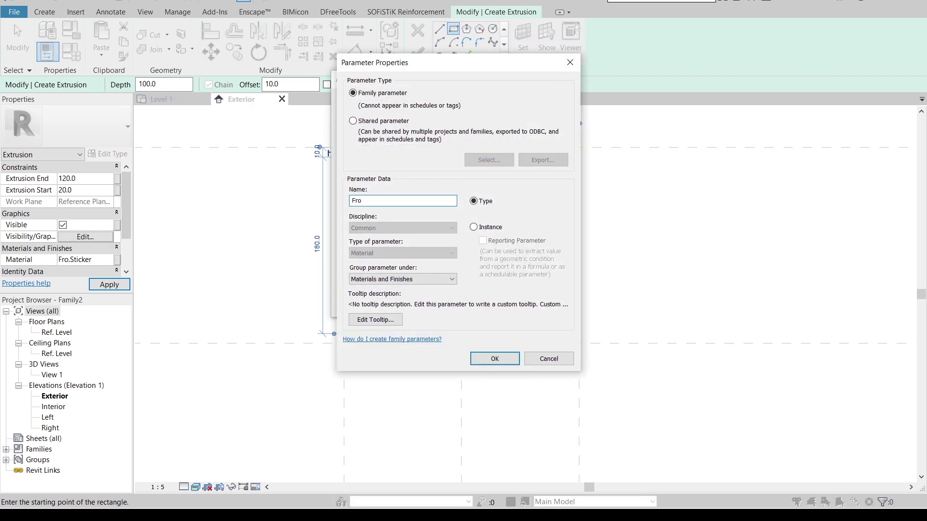
{"action": "type", "text": "_Stikcer"}
{"action": "key", "text": "Return"}
{"action": "left_click", "coordinate": [448, 304]}
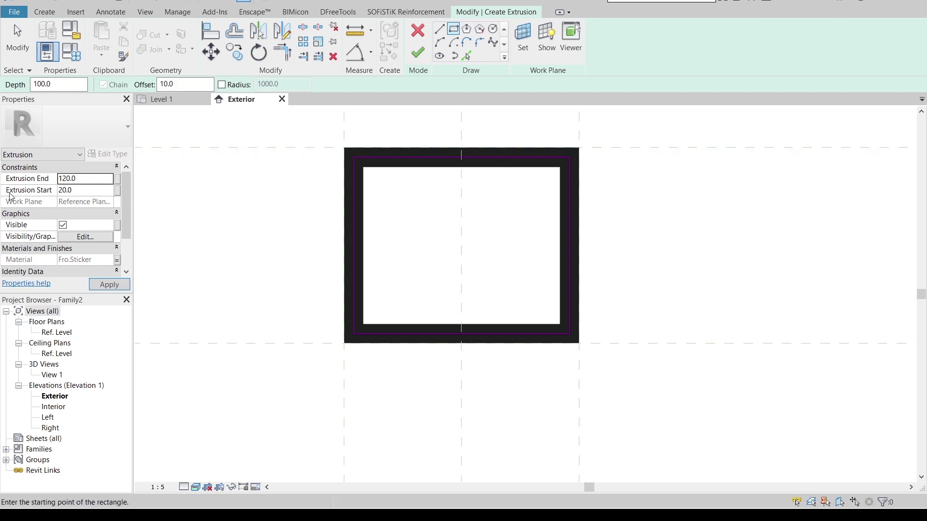
- Associate the Extrusion Start with a new family type parameter named Internal_Start, grouped under Dimensions
{"action": "left_click", "coordinate": [117, 190]}
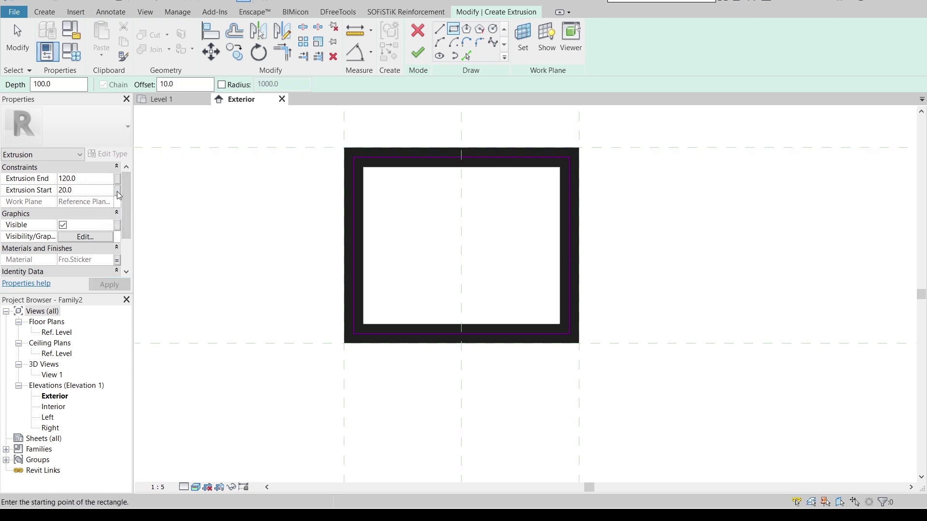
{"action": "left_click", "coordinate": [343, 274]}
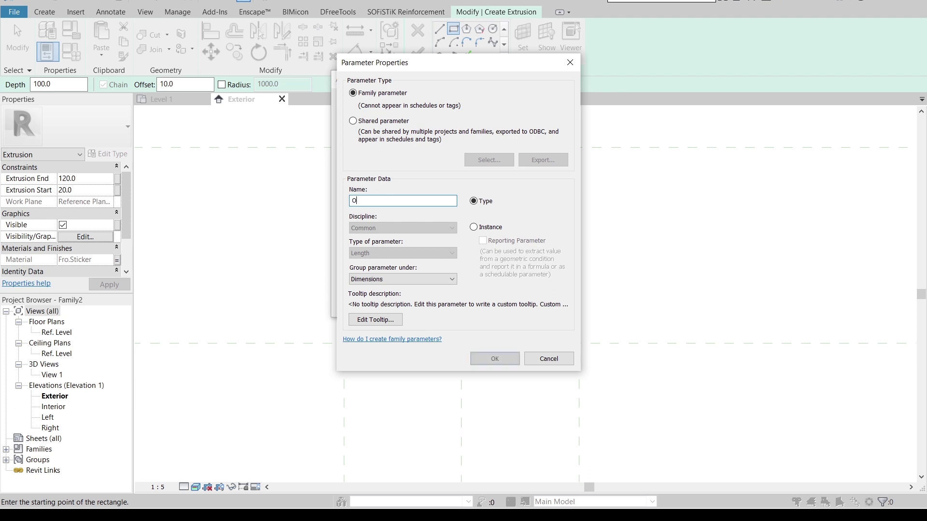
{"action": "type", "text": "Internal_Start"}
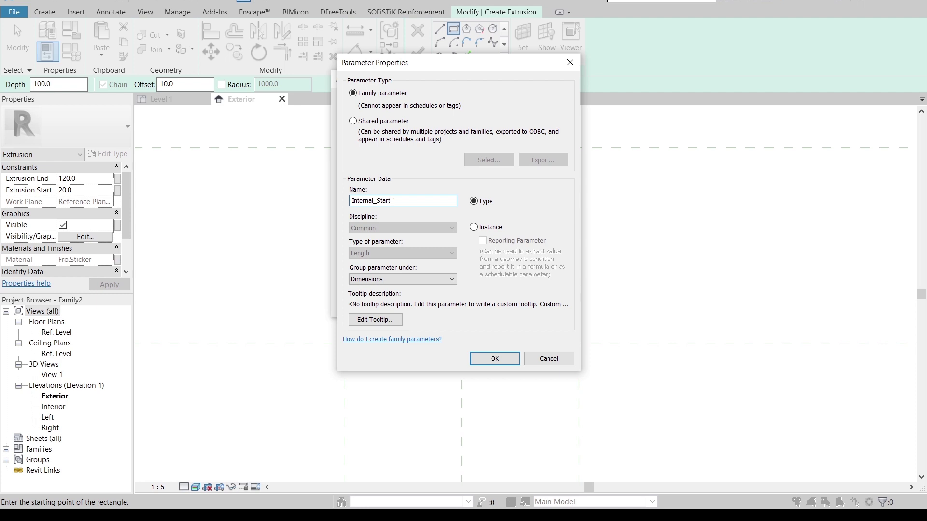
{"action": "key", "text": "Return"}
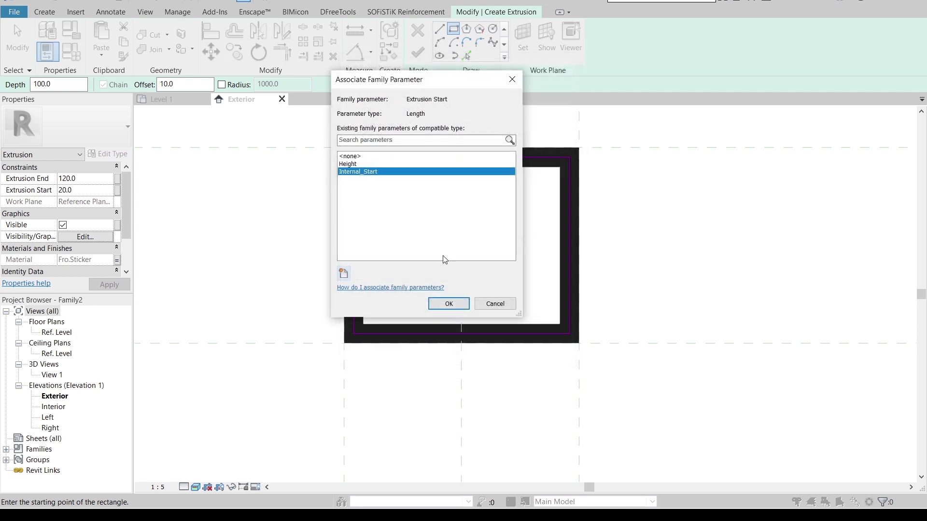
{"action": "left_click", "coordinate": [462, 302]}
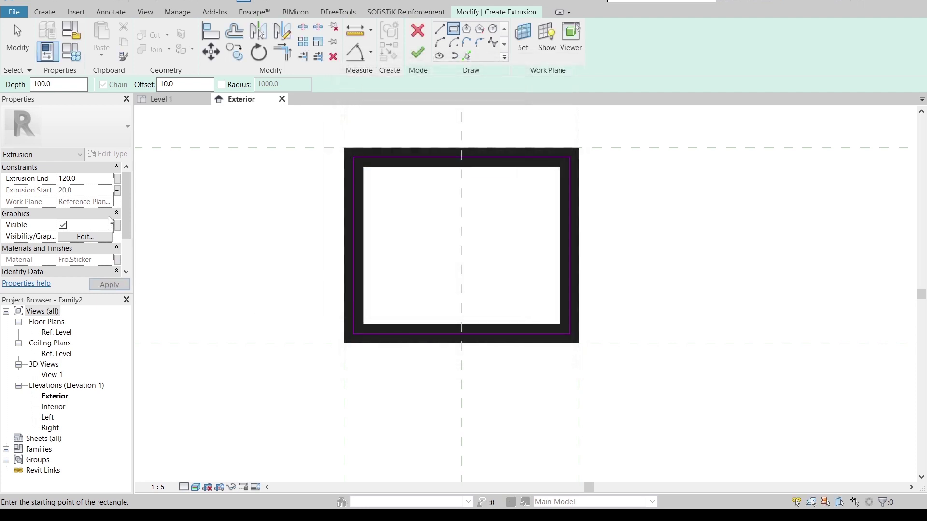
- Associate the Extrusion End with a new family type parameter named Internal End, grouped under Dimensions
{"action": "left_click", "coordinate": [117, 179]}
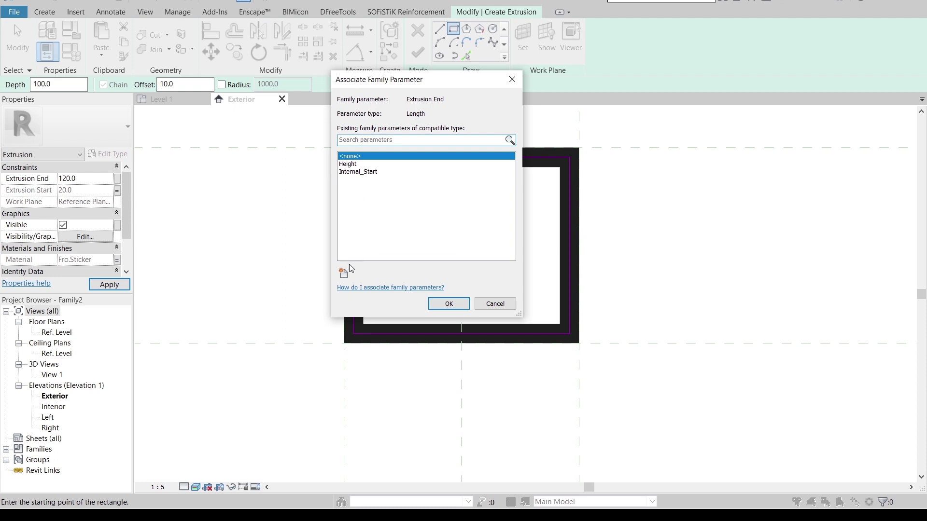
{"action": "left_click", "coordinate": [343, 271]}
{"action": "type", "text": "Internal End"}
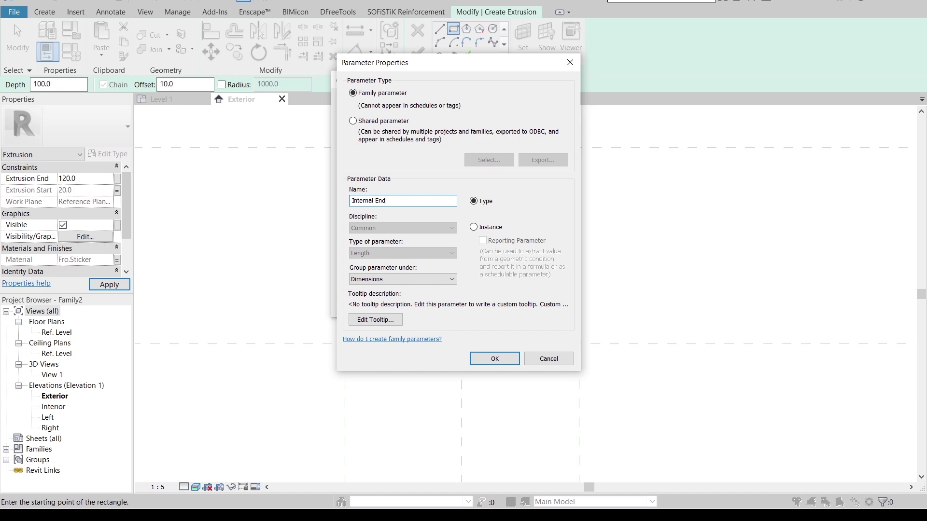
{"action": "key", "text": "Return"}
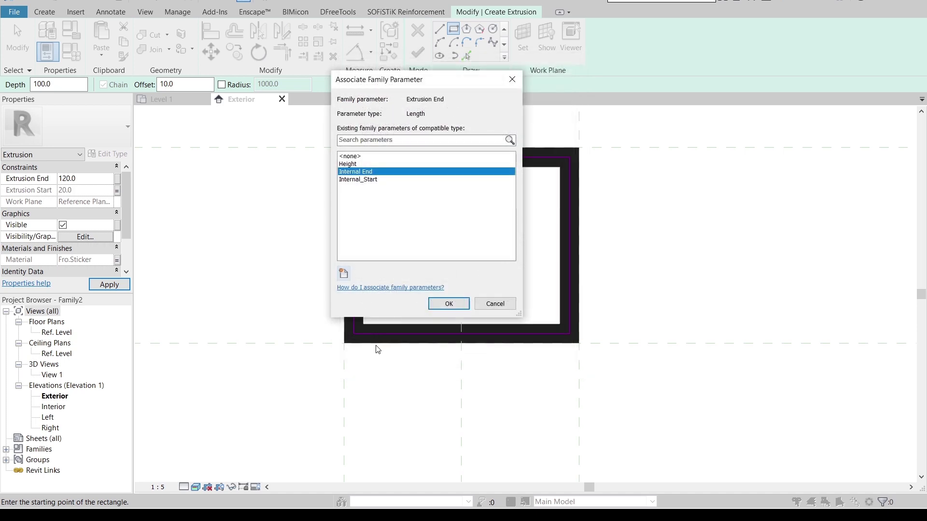
{"action": "left_click", "coordinate": [448, 304]}
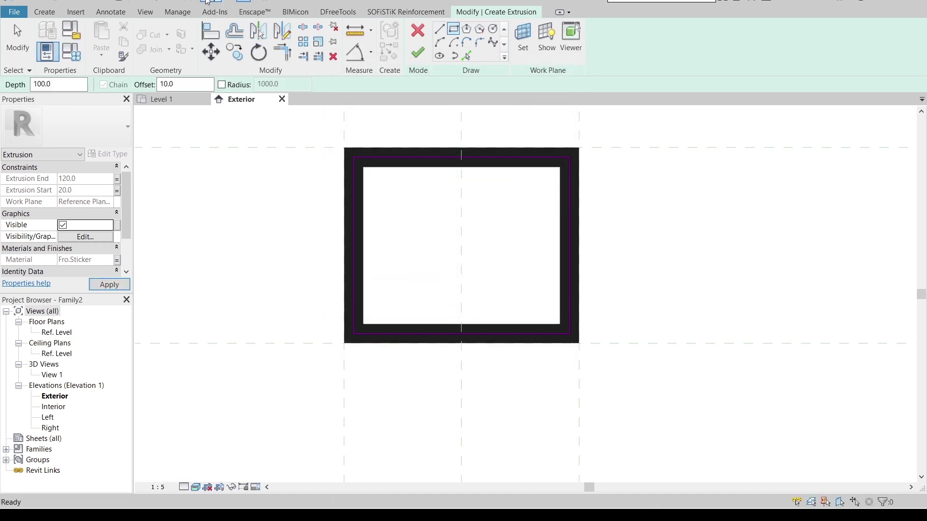
- Finish the sticker extrusion sketch in the default 3D view and inspect the solid from its frame side
{"action": "key", "text": "3"}
{"action": "key", "text": "d"}
{"action": "mouse_move", "coordinate": [710, 323]}
{"action": "middle_mouse_down", "text": "shift"}
{"action": "mouse_move", "coordinate": [648, 310]}
{"action": "mouse_move", "coordinate": [637, 321]}
{"action": "middle_mouse_up", "text": "shift"}
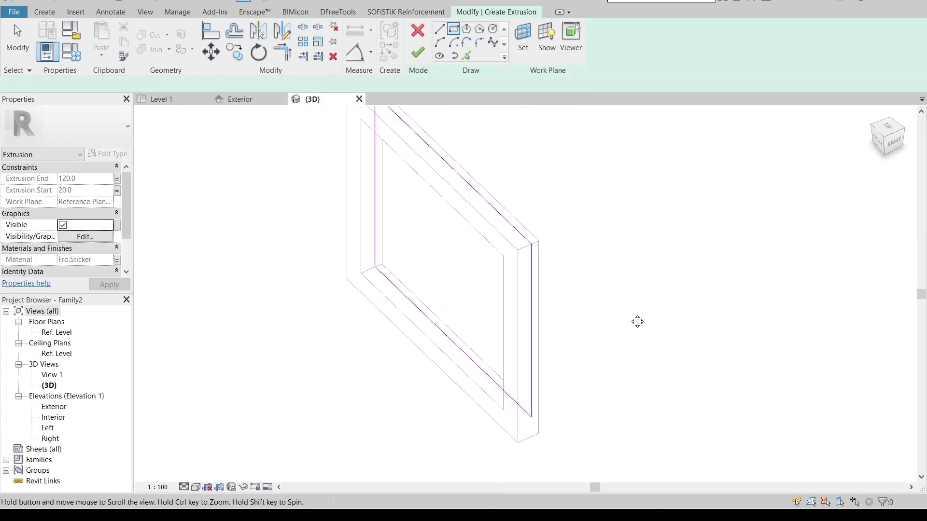
{"action": "left_click", "coordinate": [418, 57]}
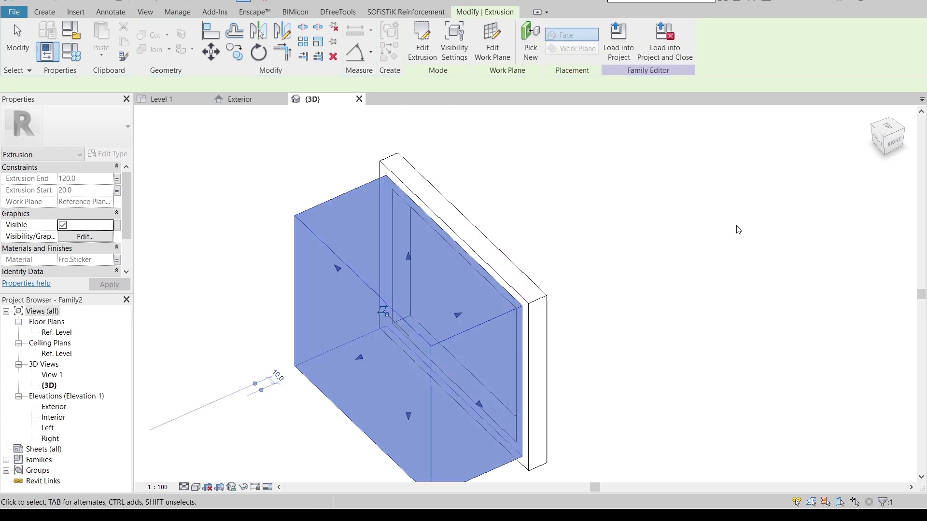
{"action": "mouse_move", "coordinate": [672, 269]}
{"action": "middle_mouse_down", "text": "shift"}
{"action": "mouse_move", "coordinate": [321, 325]}
{"action": "mouse_move", "coordinate": [665, 315]}
{"action": "middle_mouse_up", "text": "shift"}
{"action": "left_click", "coordinate": [534, 374]}
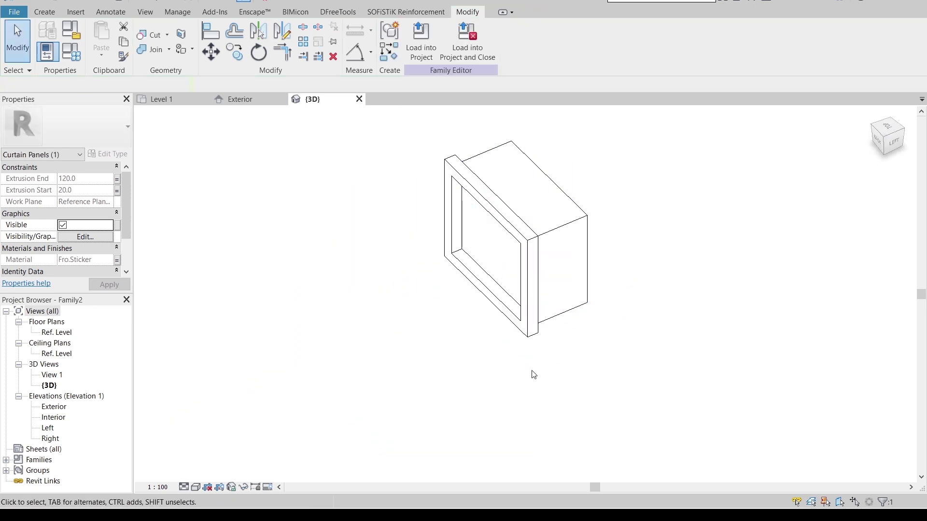
{"action": "middle_click_drag", "start_coordinate": [534, 375], "coordinate": [478, 333], "text": "shift"}
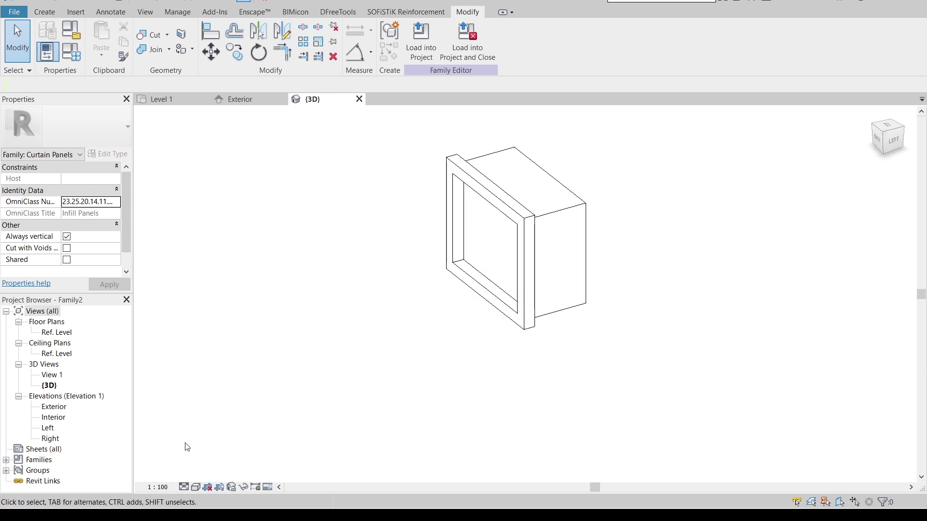
- Switch the 3D view to a visual style that renders the frame and bubble glass material textures
{"action": "left_click", "coordinate": [195, 487]}
{"action": "left_click", "coordinate": [227, 459]}
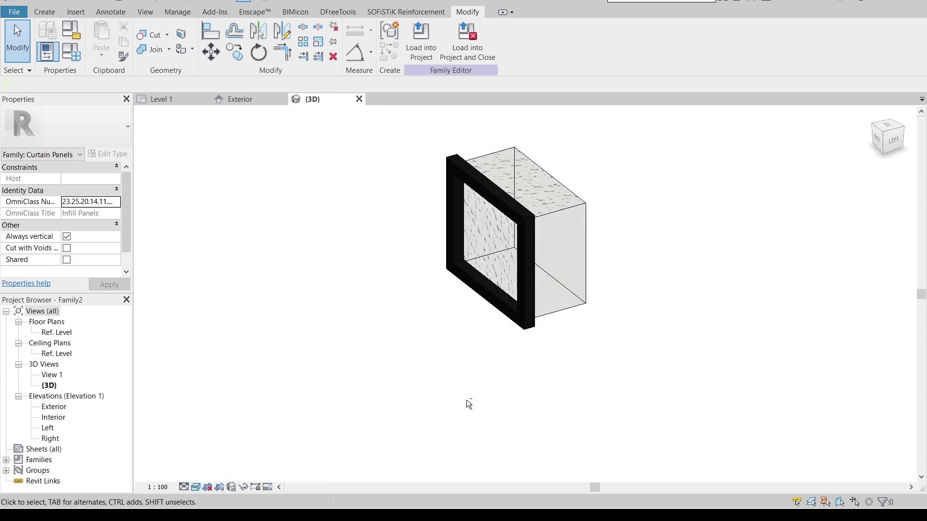
{"action": "middle_click_drag", "start_coordinate": [468, 404], "coordinate": [498, 338], "text": "shift"}
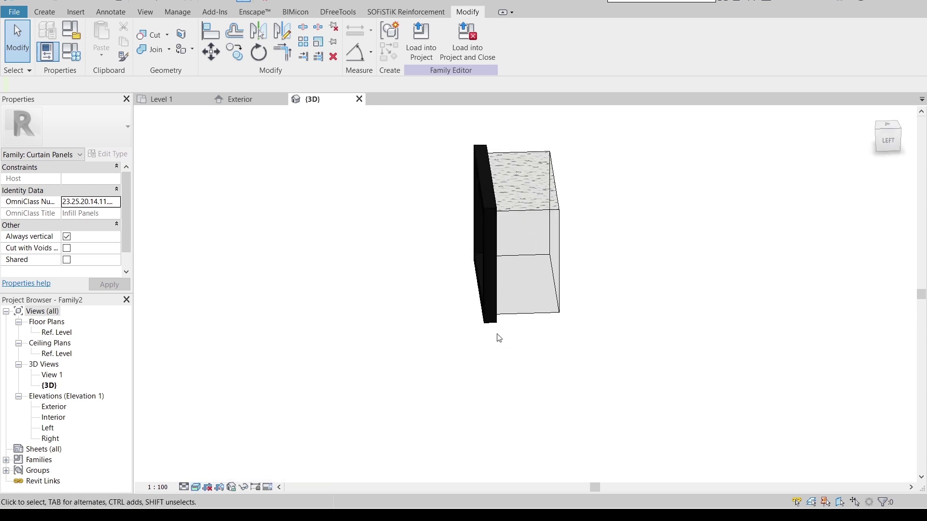
- Copy the black frame extrusion straight across to just beyond the far face of the glass extrusion, working from the left side view
{"action": "left_click", "coordinate": [495, 331]}
{"action": "left_click", "coordinate": [889, 140]}
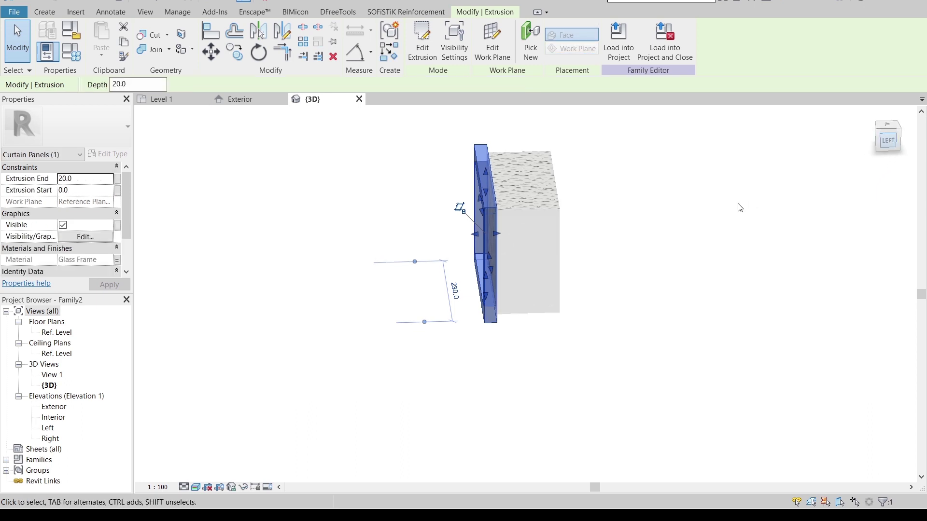
{"action": "key", "text": "c"}
{"action": "key", "text": "o"}
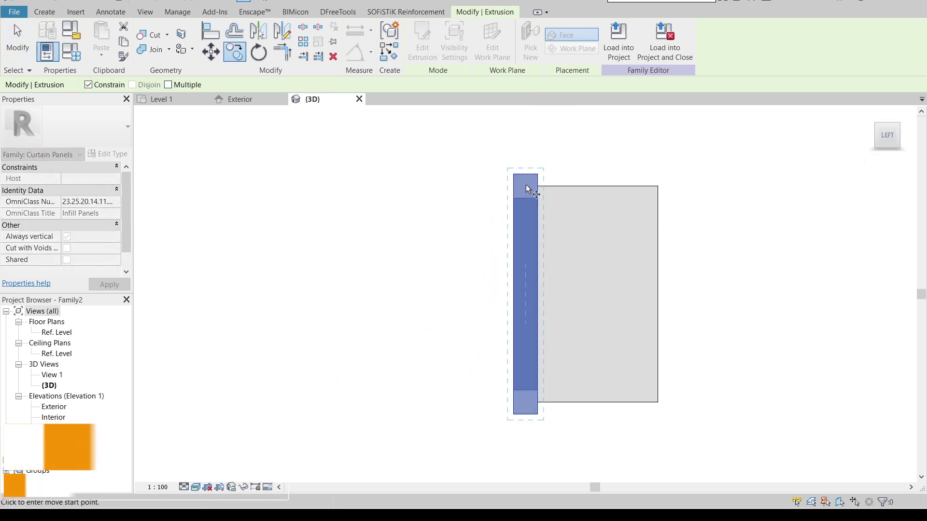
{"action": "left_click", "coordinate": [514, 186]}
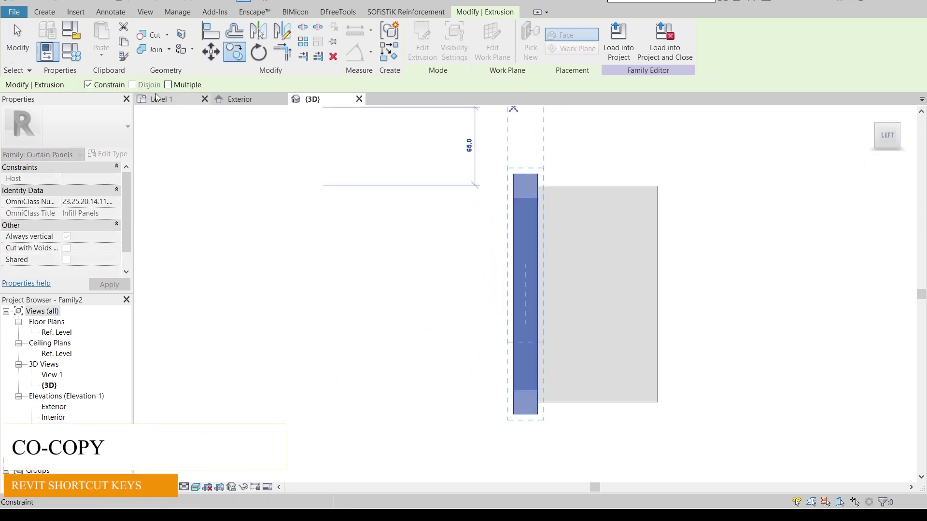
{"action": "left_click", "coordinate": [663, 186]}
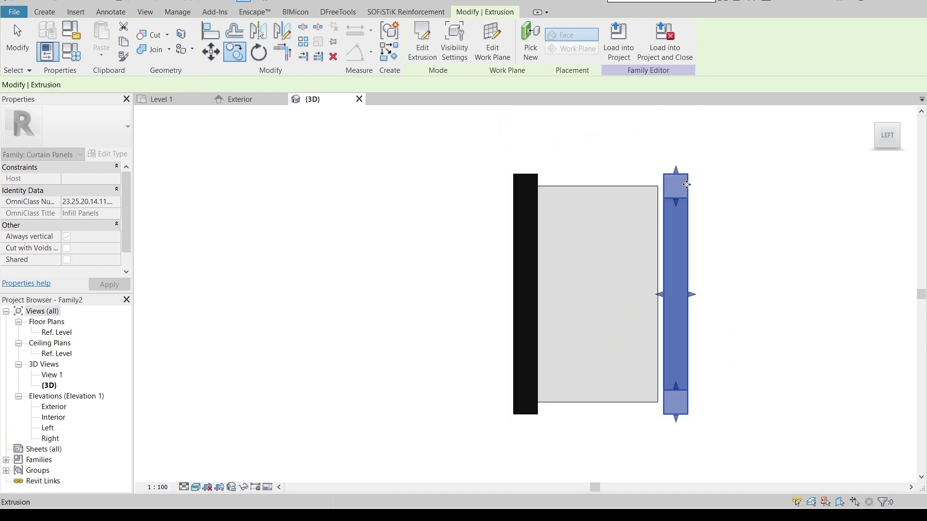
- Try to align the copied frame's inner face with the far face of the glass extrusion
{"action": "scroll", "coordinate": [700, 211], "scroll_direction": "up", "scroll_amount": 3}
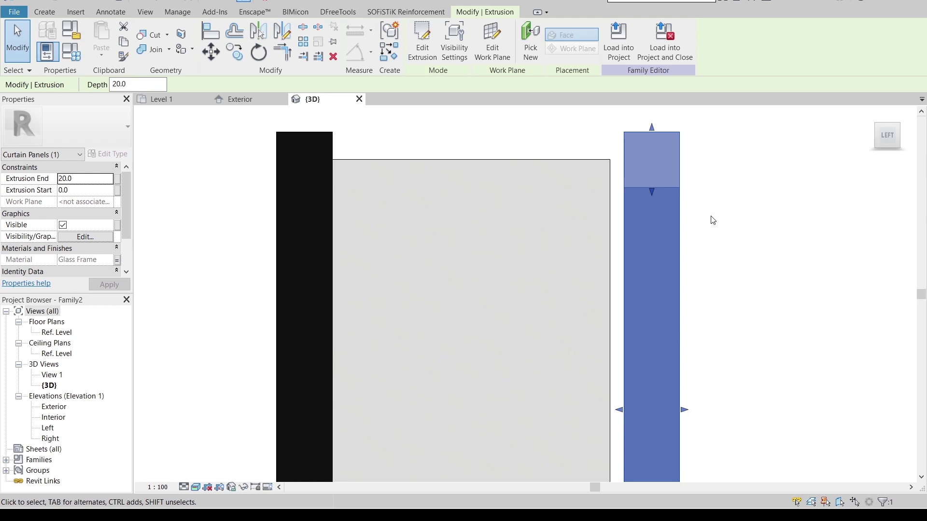
{"action": "key", "text": "a"}
{"action": "key", "text": "l"}
{"action": "scroll", "coordinate": [711, 216], "scroll_direction": "up", "scroll_amount": 3}
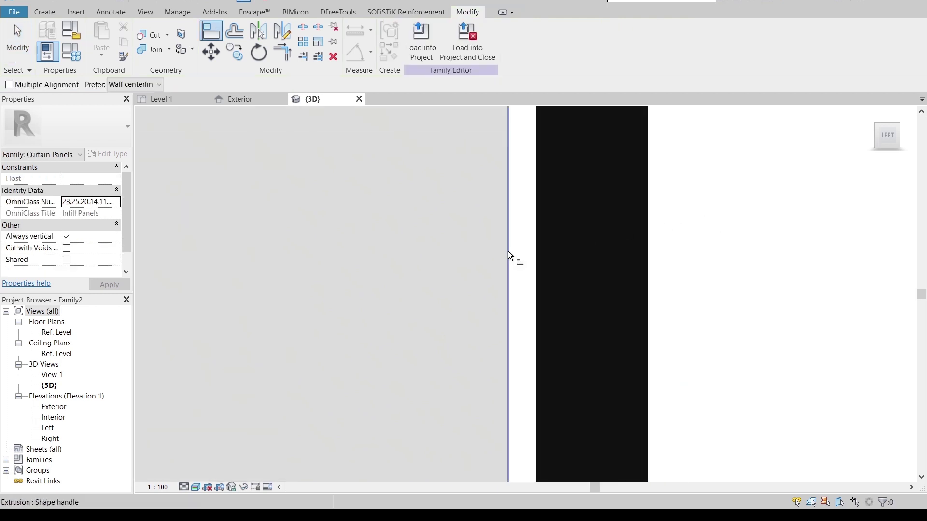
{"action": "left_click", "coordinate": [508, 251]}
{"action": "left_click", "coordinate": [537, 253]}
{"action": "scroll", "coordinate": [749, 257], "scroll_direction": "down", "scroll_amount": 3}
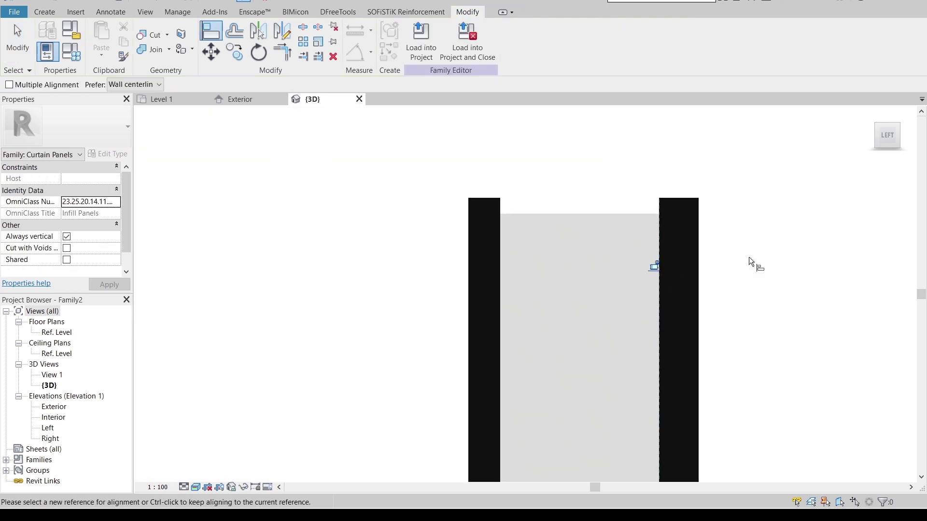
{"action": "scroll", "coordinate": [741, 256], "scroll_direction": "up", "scroll_amount": 3}
{"action": "key", "text": "Escape"}
{"action": "scroll", "coordinate": [722, 320], "scroll_direction": "down", "scroll_amount": 3}
{"action": "key", "text": "Escape"}
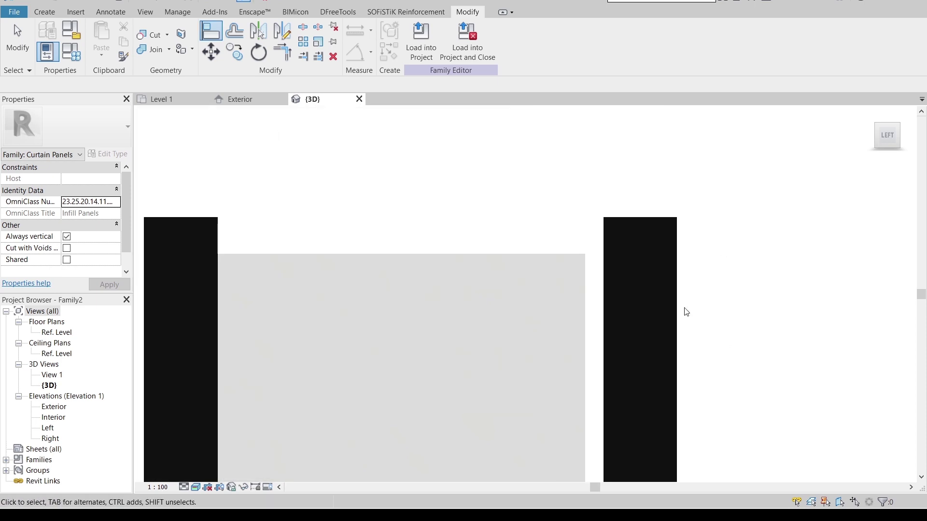
- Move the copied frame horizontally so its inner face touches the far face of the glass extrusion
{"action": "left_click", "coordinate": [607, 253]}
{"action": "scroll", "coordinate": [606, 253], "scroll_direction": "up", "scroll_amount": 3}
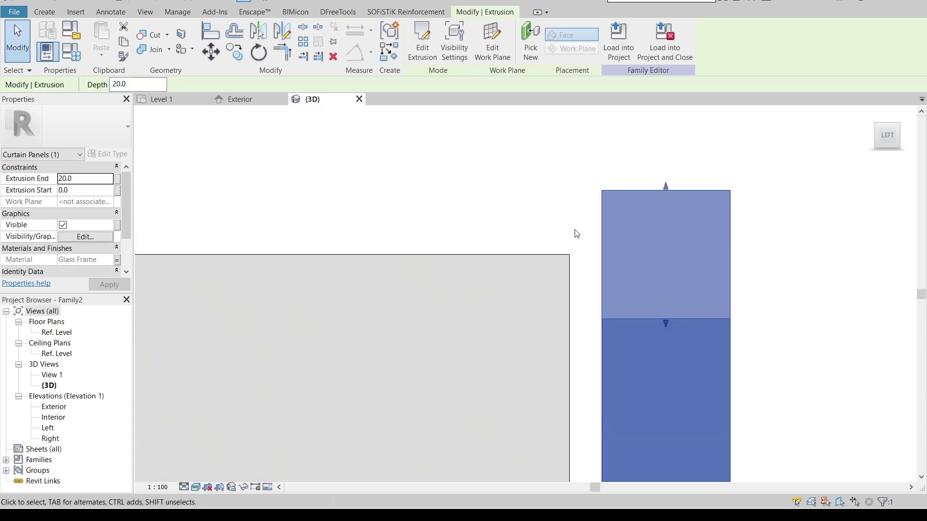
{"action": "key", "text": "m"}
{"action": "key", "text": "v"}
{"action": "scroll", "coordinate": [580, 231], "scroll_direction": "up", "scroll_amount": 2}
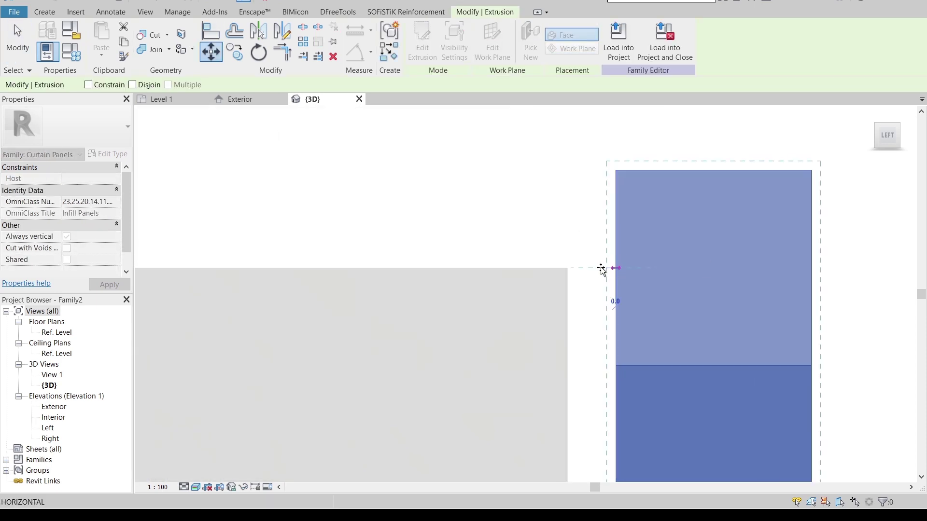
{"action": "left_click", "coordinate": [567, 269]}
{"action": "scroll", "coordinate": [479, 225], "scroll_direction": "down", "scroll_amount": 1}
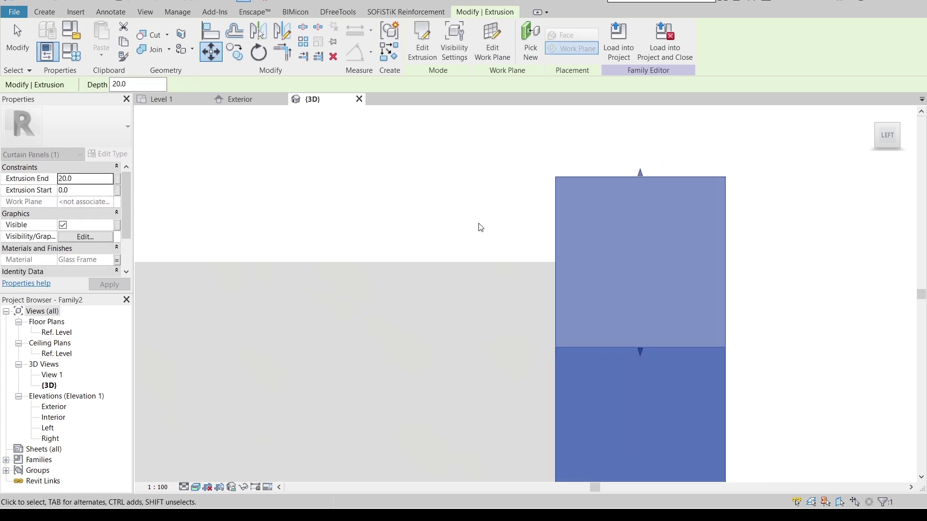
- Associate the copied frame's Extrusion End with a new family type parameter named Exterior_End, grouped under Dimensions
{"action": "scroll", "coordinate": [481, 228], "scroll_direction": "down", "scroll_amount": 3}
{"action": "middle_click_drag", "start_coordinate": [517, 166], "coordinate": [482, 251], "text": "shift"}
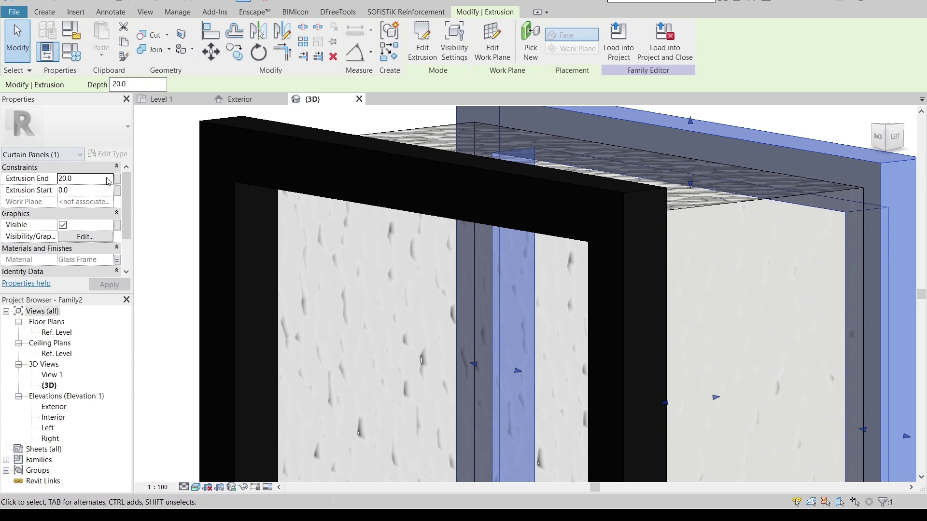
{"action": "left_click", "coordinate": [117, 178]}
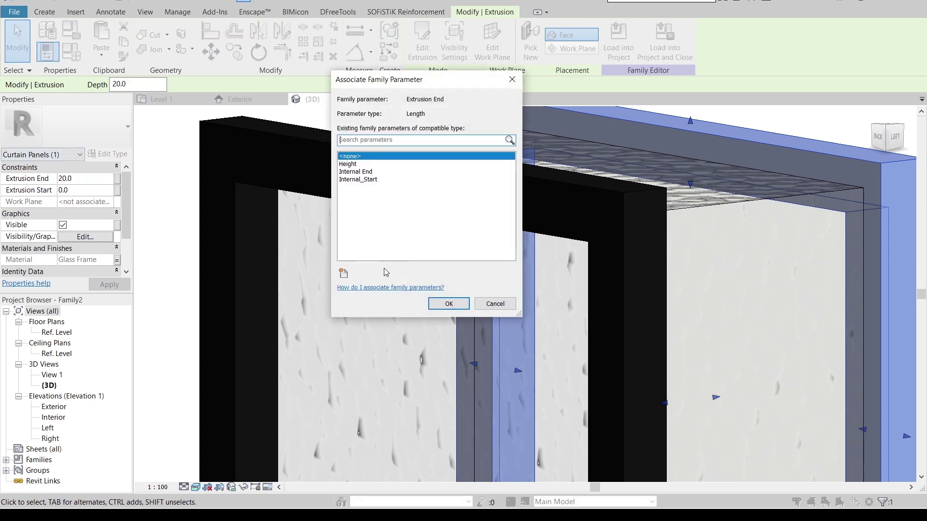
{"action": "left_click", "coordinate": [344, 274]}
{"action": "type", "text": "Exterior_End"}
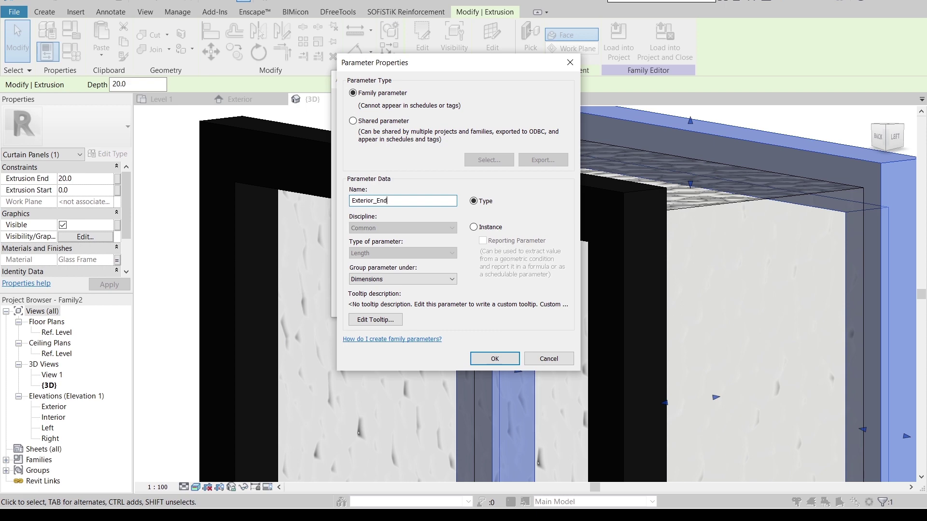
{"action": "key", "text": "Return"}
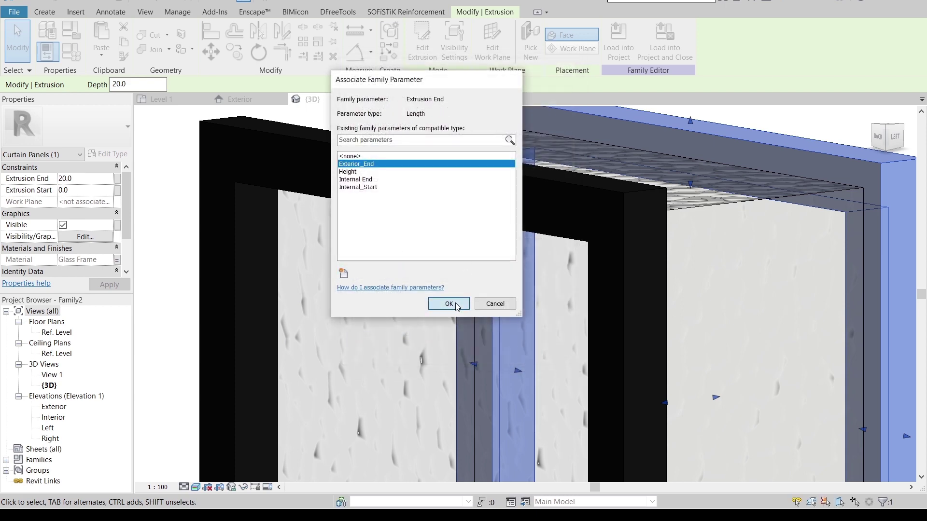
{"action": "left_click", "coordinate": [448, 303]}
- Test the family's Height parameter by applying 240, followed by 500, and inspect the stretched panel in 3D
{"action": "scroll", "coordinate": [479, 305], "scroll_direction": "down", "scroll_amount": 5}
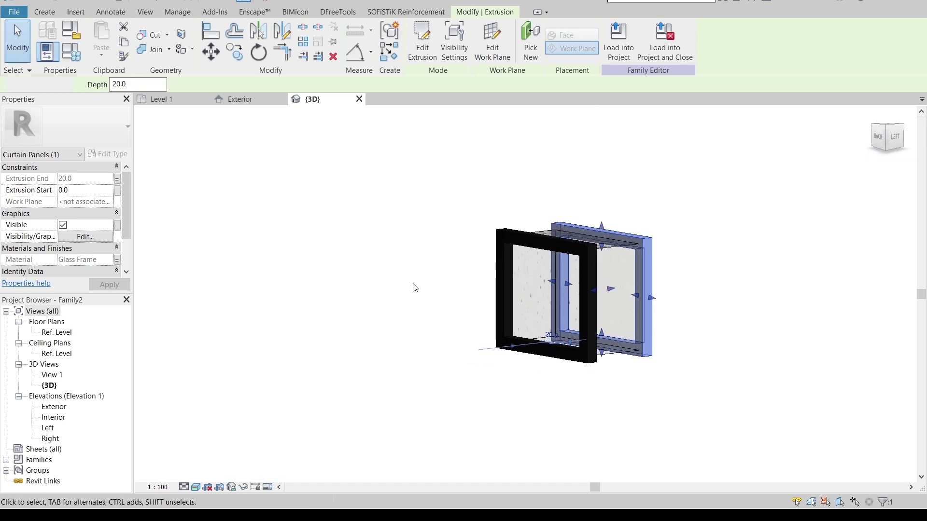
{"action": "left_click", "coordinate": [414, 288]}
{"action": "middle_click_drag", "start_coordinate": [414, 287], "coordinate": [208, 205], "text": "shift"}
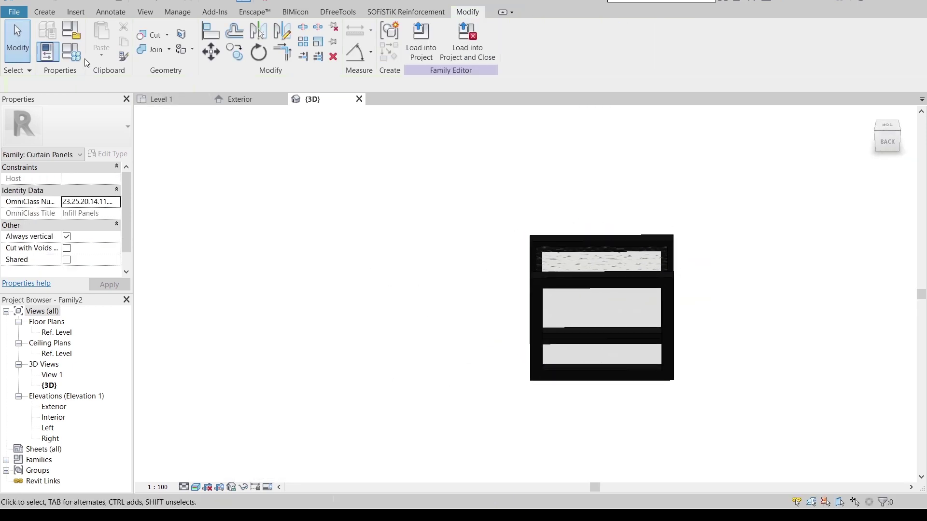
{"action": "left_click", "coordinate": [71, 52]}
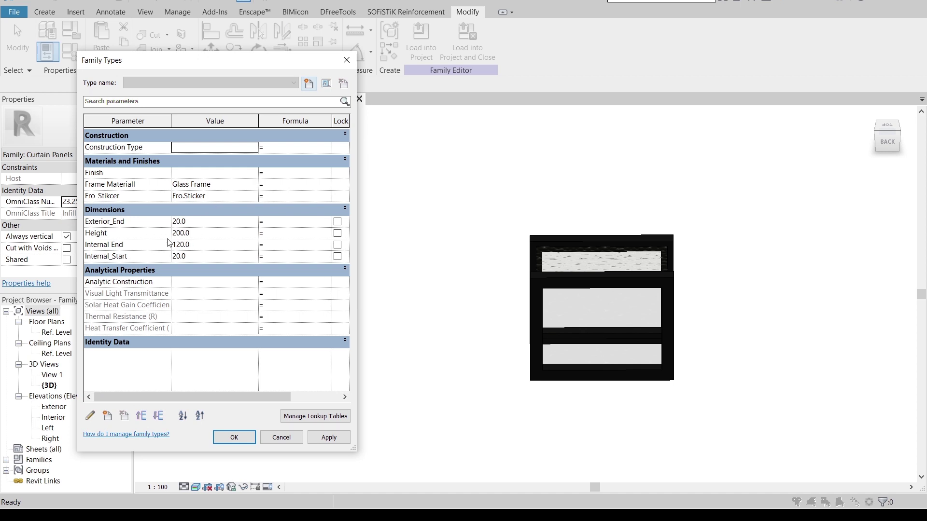
{"action": "left_click", "coordinate": [214, 236]}
{"action": "key", "text": "Tab"}
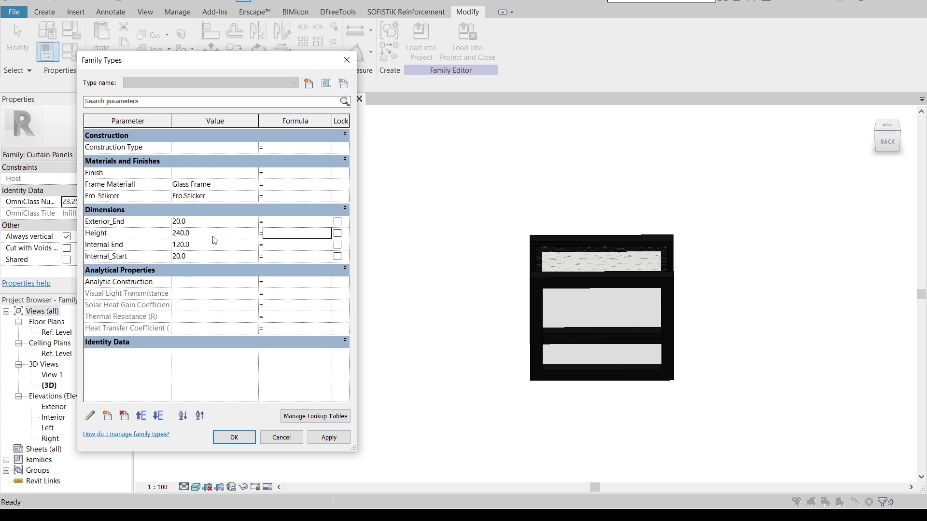
{"action": "left_click", "coordinate": [328, 442]}
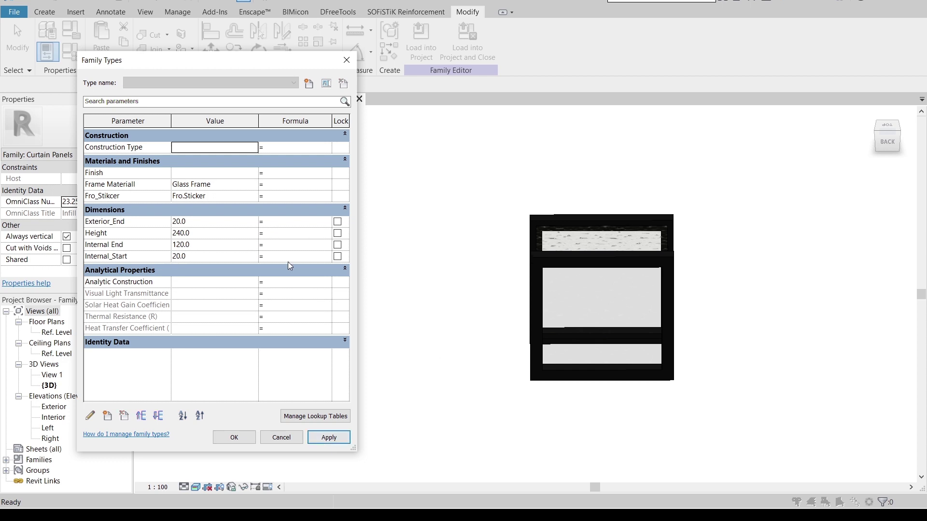
{"action": "left_click", "coordinate": [246, 233]}
{"action": "type", "text": "500"}
{"action": "key", "text": "Tab"}
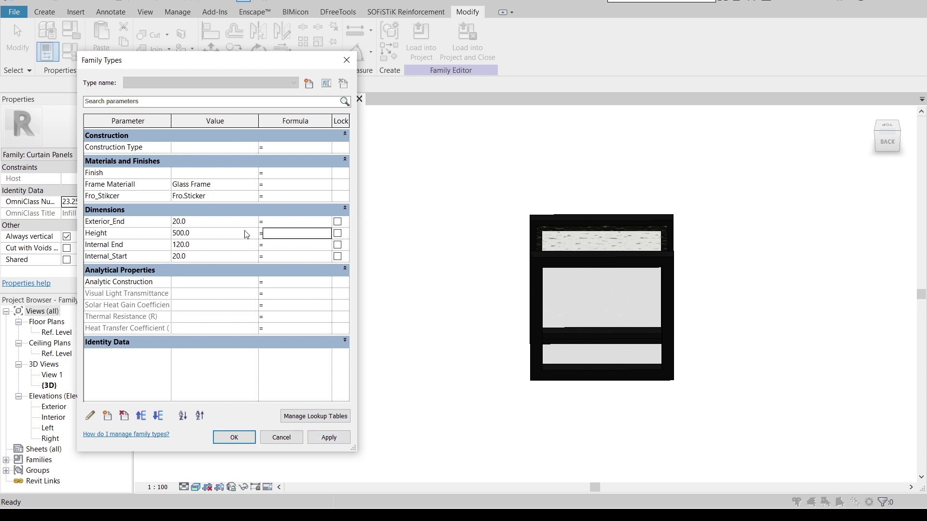
{"action": "left_click", "coordinate": [325, 439]}
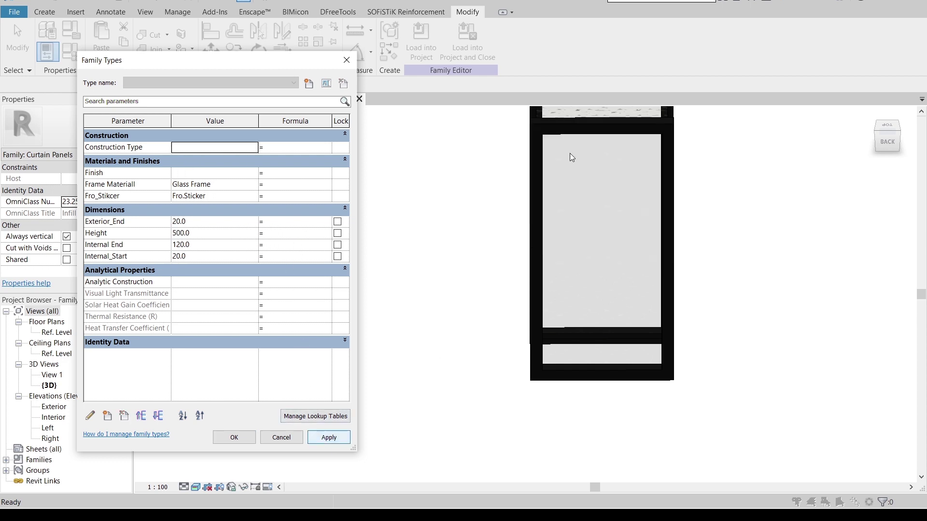
{"action": "left_click", "coordinate": [234, 437]}
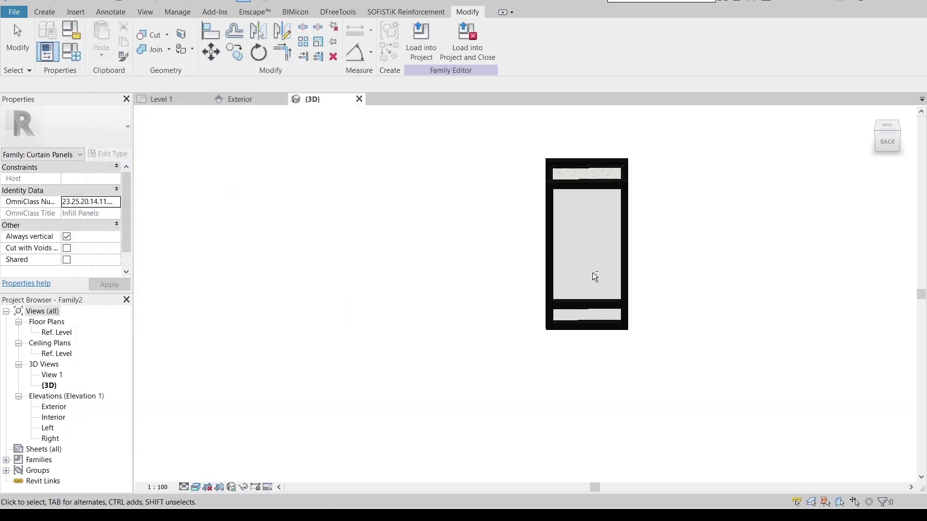
{"action": "middle_click_drag", "start_coordinate": [594, 275], "coordinate": [560, 239], "text": "shift"}
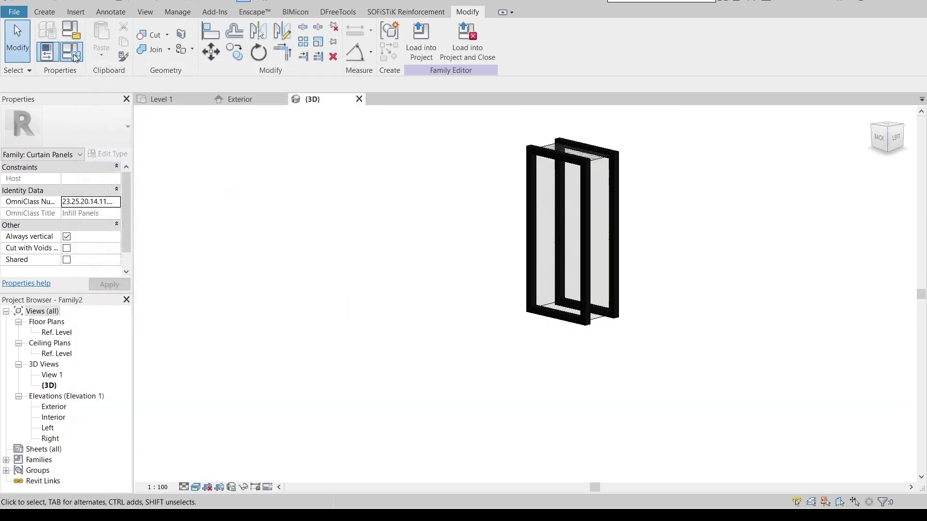
- Apply a Height of 200 and an Exterior_End of 50 to the panel family's dimensions
{"action": "left_click", "coordinate": [71, 30]}
{"action": "left_click", "coordinate": [218, 233]}
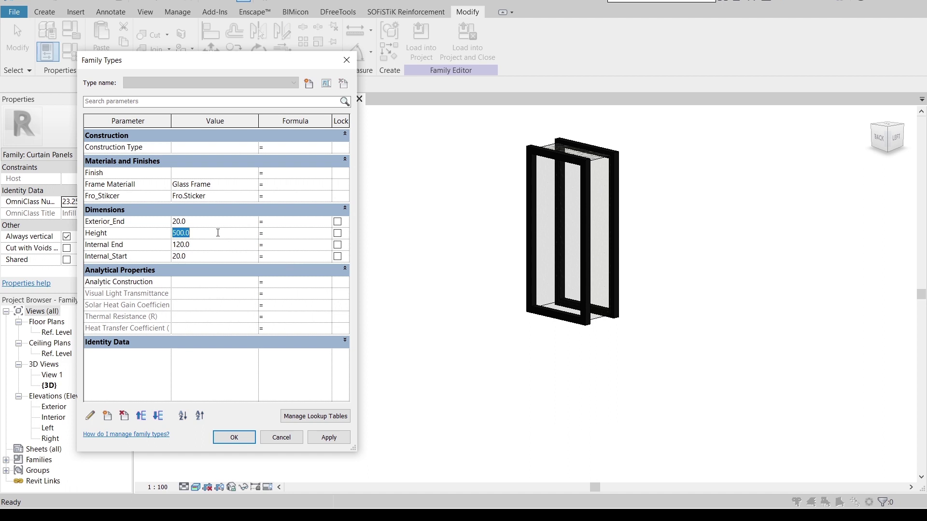
{"action": "type", "text": "200"}
{"action": "key", "text": "Tab"}
{"action": "left_click", "coordinate": [213, 222]}
{"action": "key", "text": "Tab"}
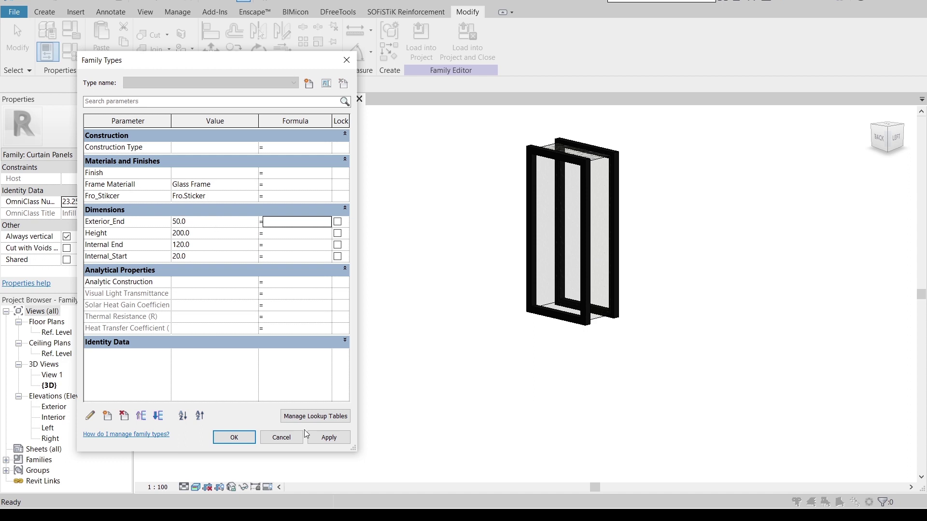
{"action": "left_click", "coordinate": [327, 437]}
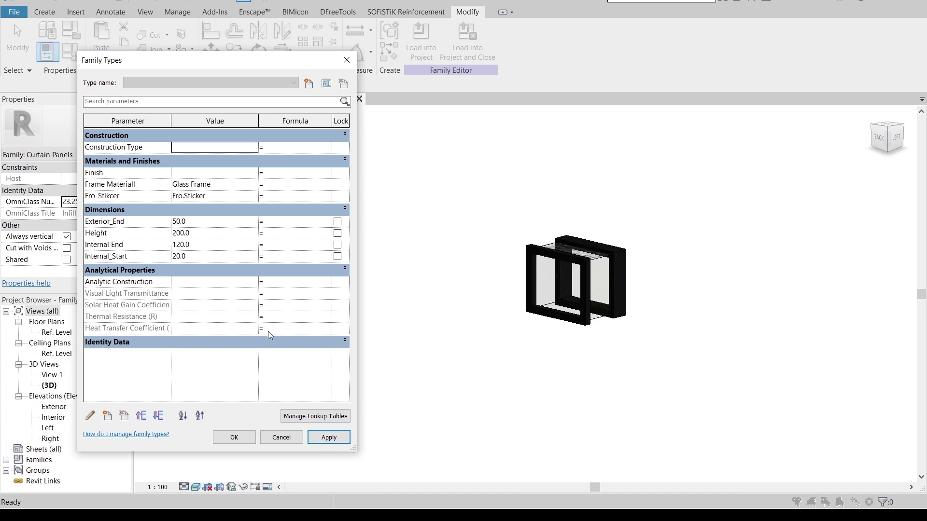
- Set the family's Exterior_End parameter to 20, apply it and close the family types
{"action": "left_click", "coordinate": [215, 210]}
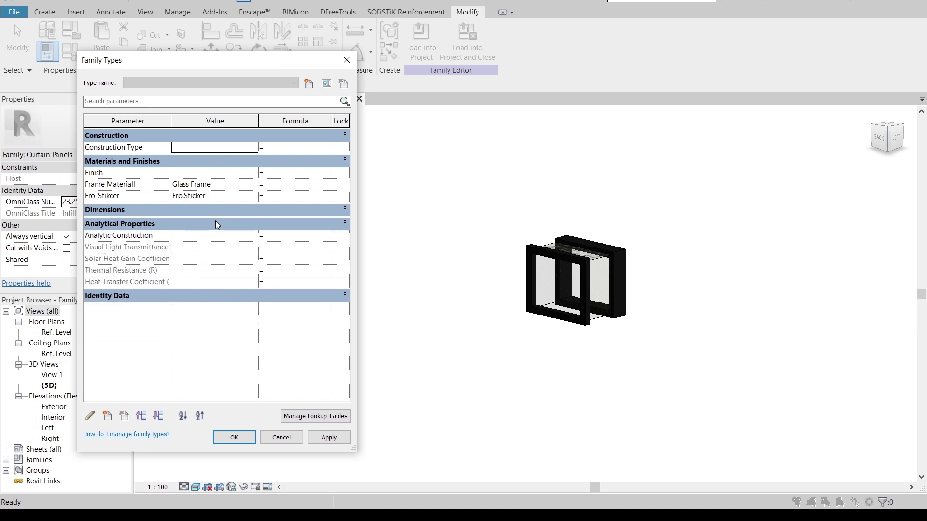
{"action": "left_click", "coordinate": [236, 210]}
{"action": "left_click", "coordinate": [238, 222]}
{"action": "type", "text": "20"}
{"action": "key", "text": "Tab"}
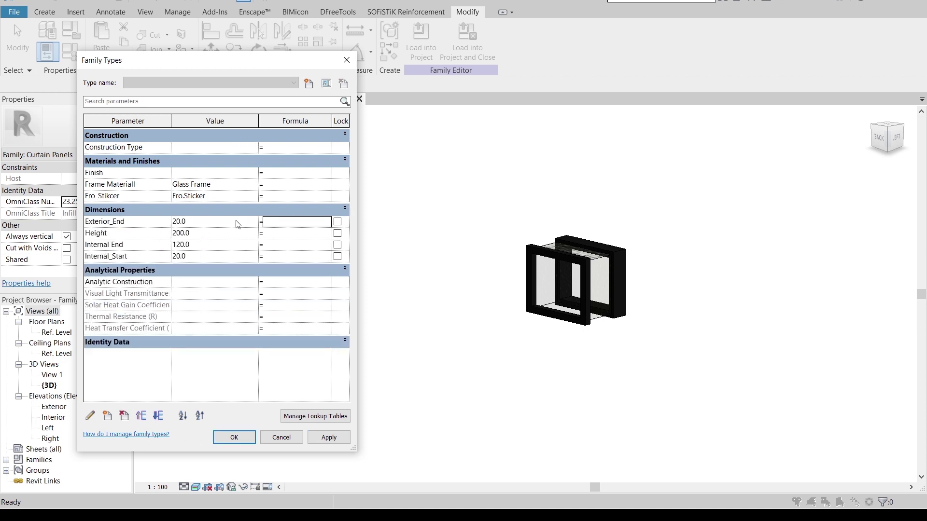
{"action": "left_click", "coordinate": [313, 441]}
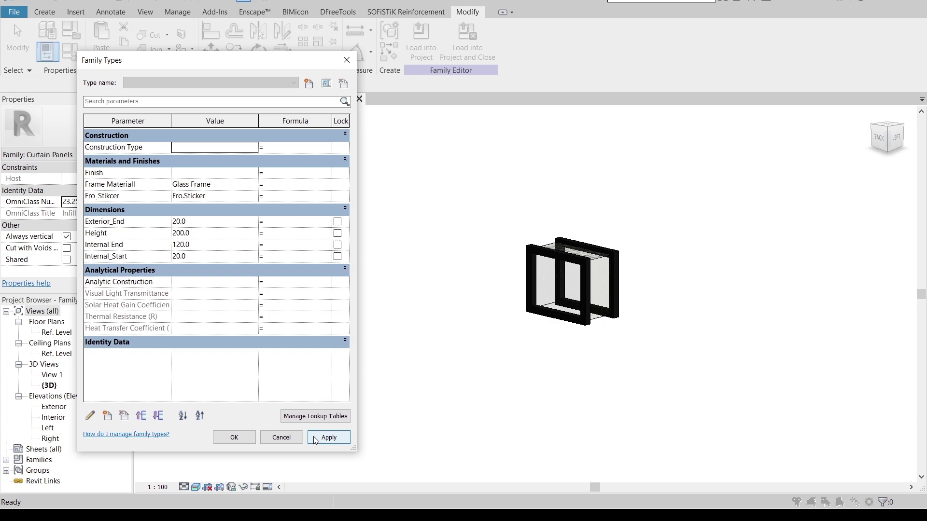
{"action": "left_click", "coordinate": [248, 439]}
- Associate the Extrusion End of the other frame, in front of the glass, with the Exterior_End family parameter
{"action": "scroll", "coordinate": [635, 322], "scroll_direction": "up", "scroll_amount": 3}
{"action": "left_click", "coordinate": [549, 337]}
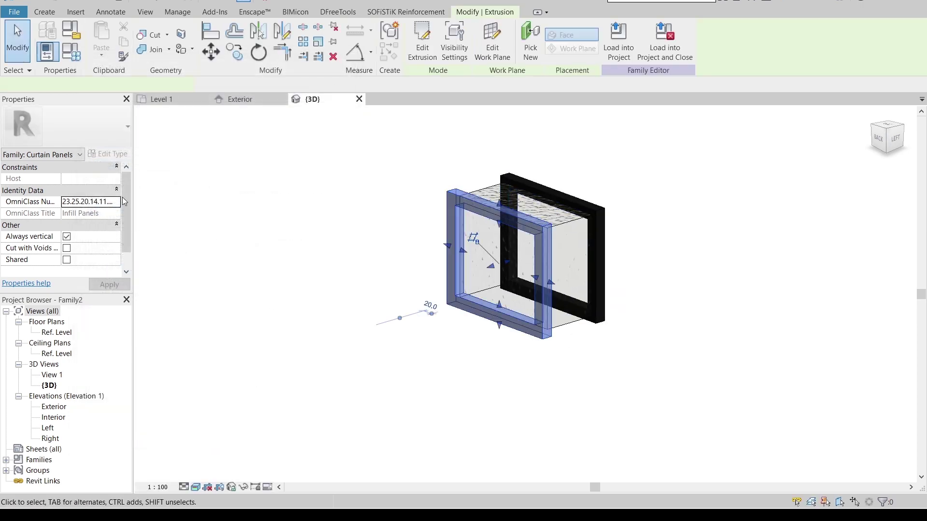
{"action": "left_click", "coordinate": [117, 179]}
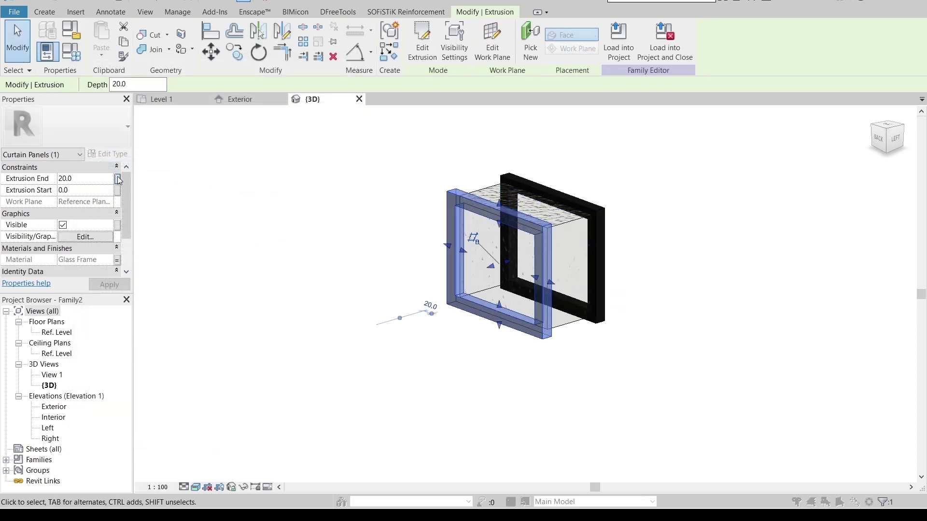
{"action": "left_click", "coordinate": [358, 164]}
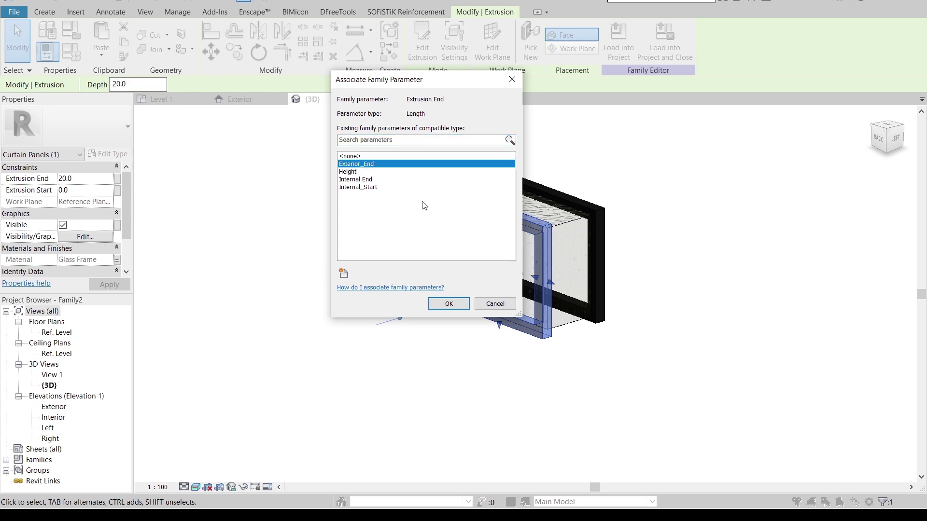
{"action": "left_click", "coordinate": [446, 304]}
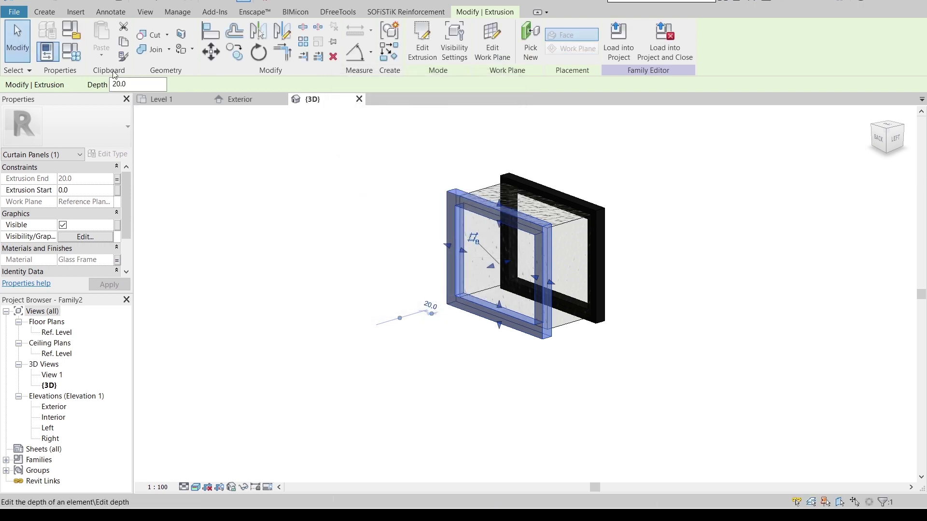
- Test the depth of both frames by applying an Exterior_End of 40
{"action": "left_click", "coordinate": [70, 52]}
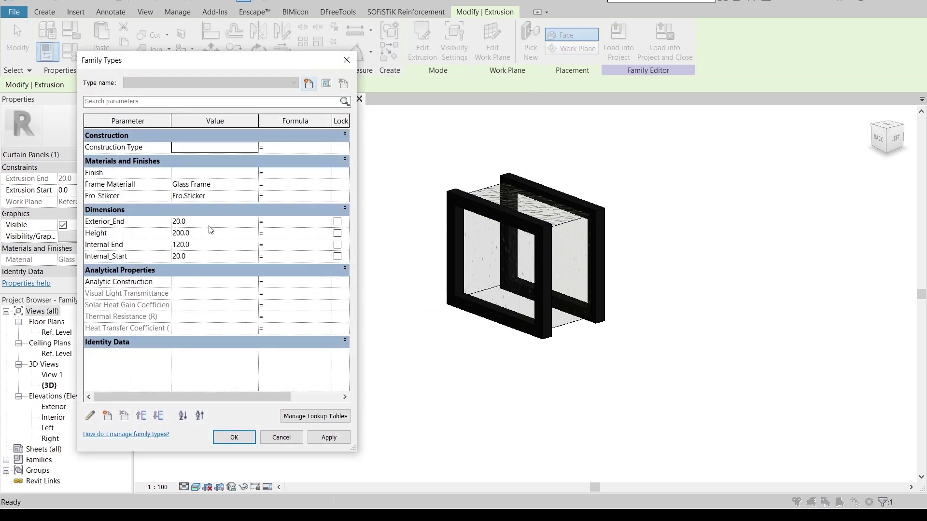
{"action": "left_click", "coordinate": [210, 225]}
{"action": "type", "text": "40"}
{"action": "key", "text": "Tab"}
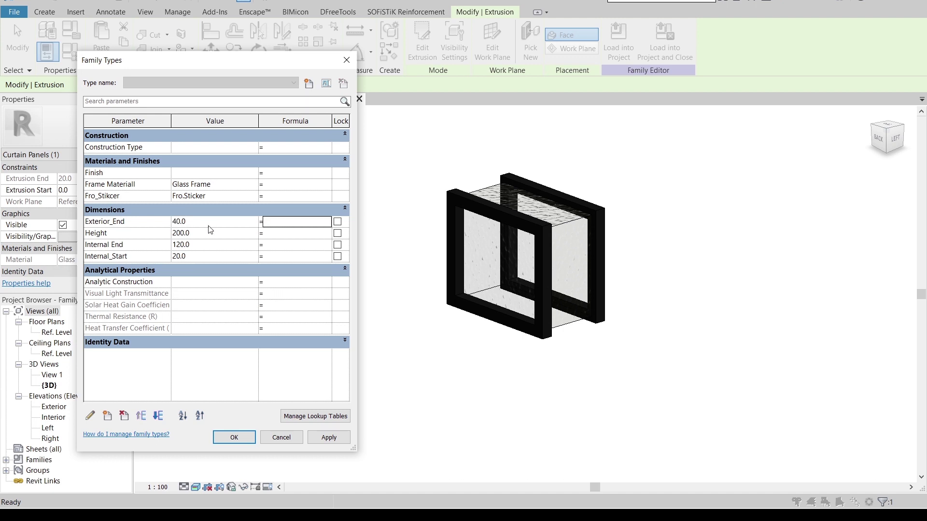
{"action": "left_click", "coordinate": [329, 437]}
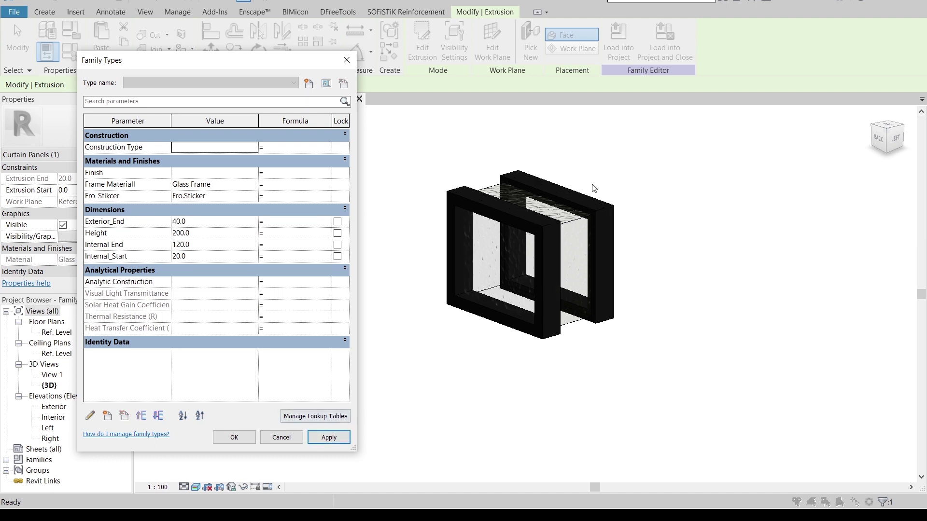
- Return Exterior_End to 20, apply the value and close the family types
{"action": "left_click", "coordinate": [223, 209]}
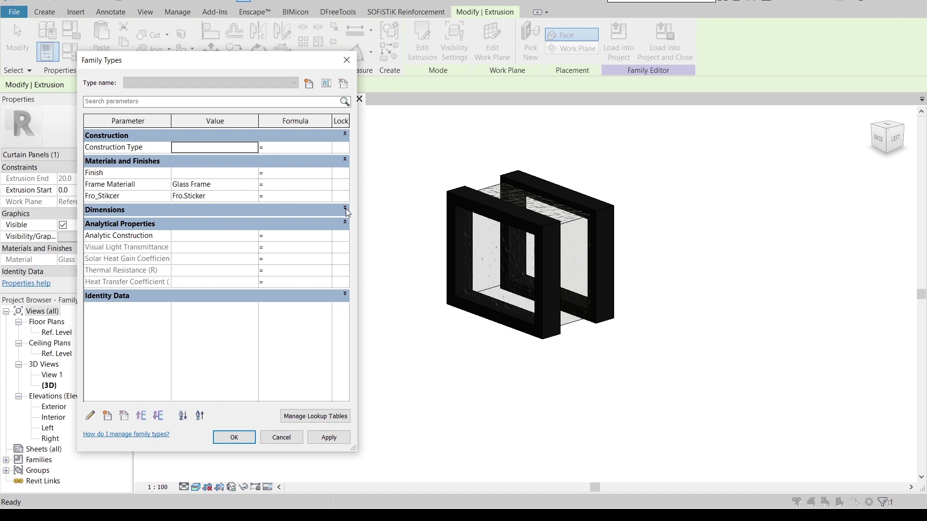
{"action": "left_click", "coordinate": [345, 209]}
{"action": "left_click", "coordinate": [209, 221]}
{"action": "type", "text": "20"}
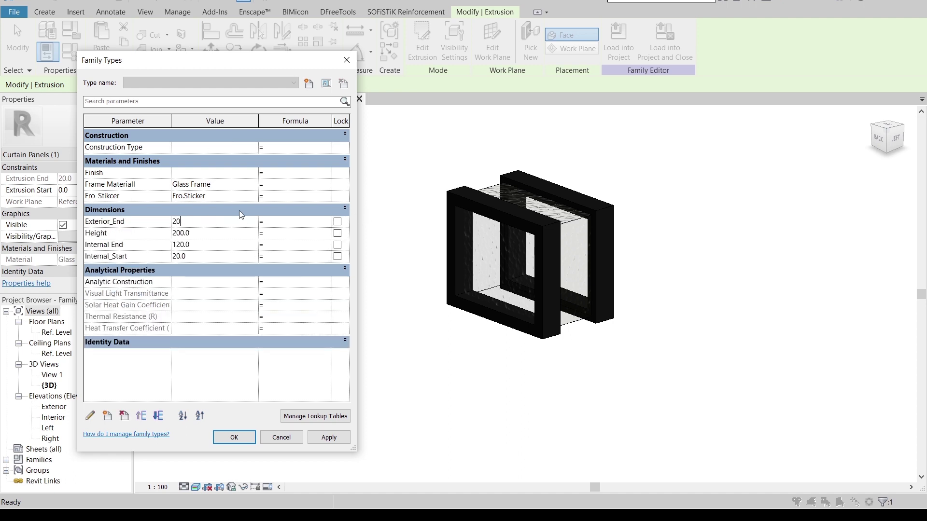
{"action": "key", "text": "Tab"}
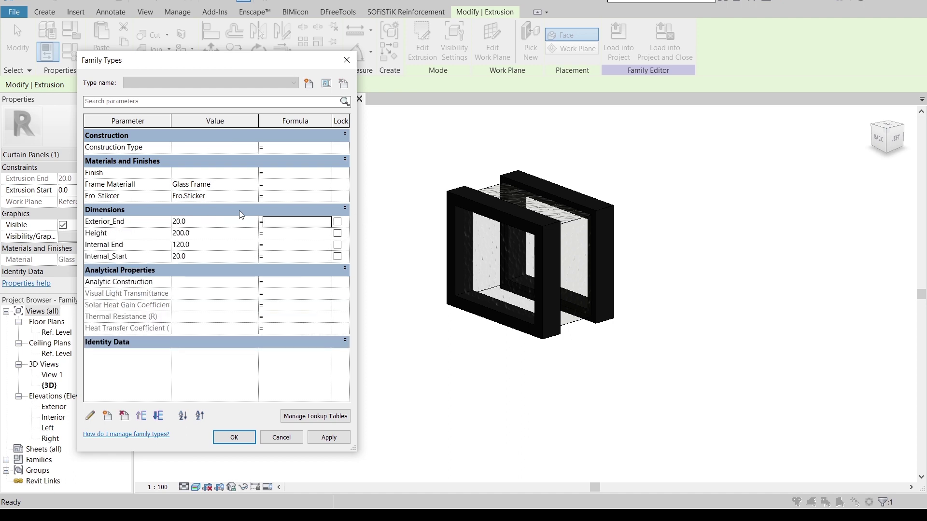
{"action": "left_click", "coordinate": [320, 442]}
{"action": "left_click", "coordinate": [231, 440]}
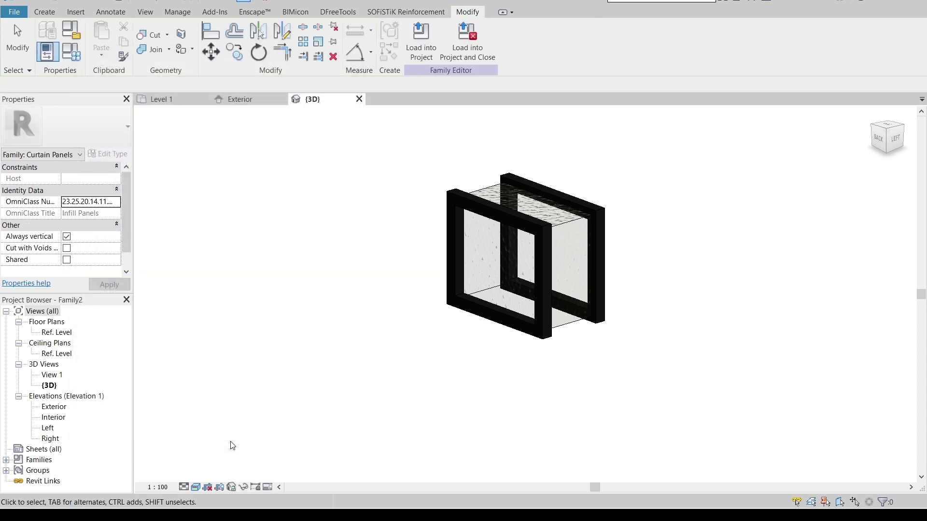
- Load the curtain panel family into the project
{"action": "left_click", "coordinate": [429, 53]}
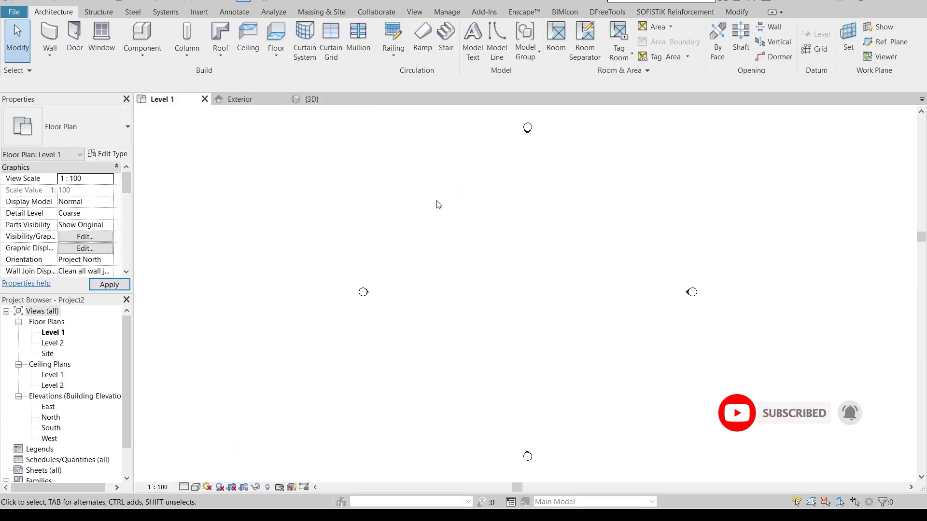
{"action": "scroll", "coordinate": [464, 263], "scroll_direction": "down", "scroll_amount": 2}
{"action": "middle_click_drag", "start_coordinate": [483, 263], "coordinate": [474, 325]}
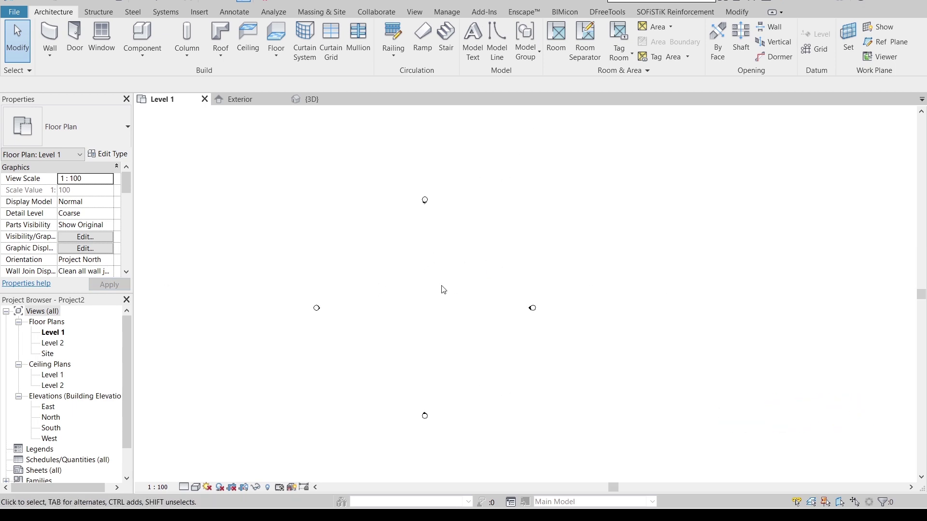
- Draw a horizontal Generic - 200mm wall 4000 mm long between the elevation markers on Level 1
{"action": "key", "text": "w"}
{"action": "key", "text": "a"}
{"action": "scroll", "coordinate": [407, 298], "scroll_direction": "up", "scroll_amount": 2}
{"action": "left_click", "coordinate": [393, 271]}
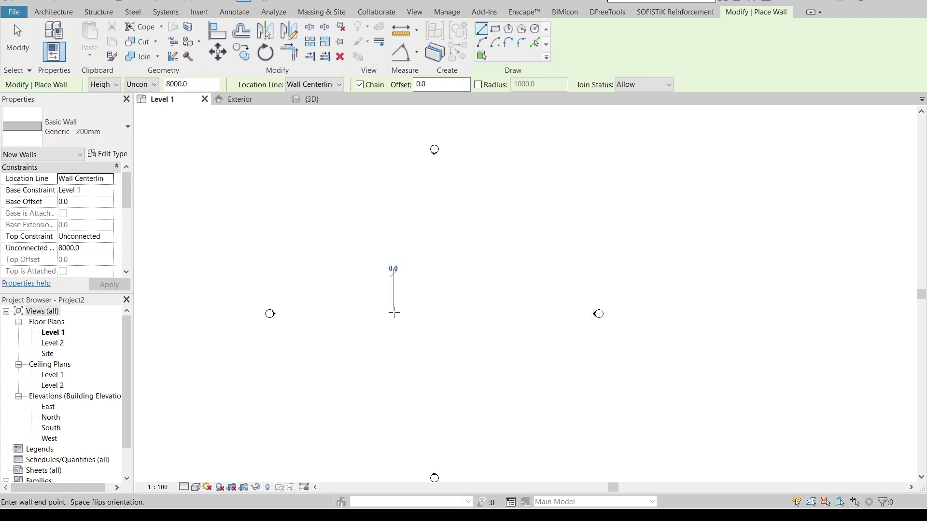
{"action": "left_click", "coordinate": [394, 313]}
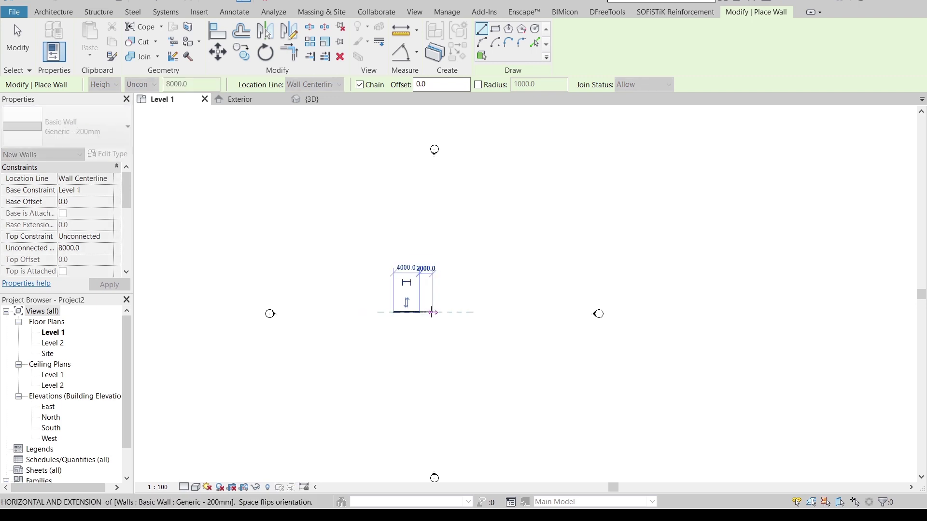
{"action": "key", "text": "Escape"}
{"action": "key", "text": "Escape"}
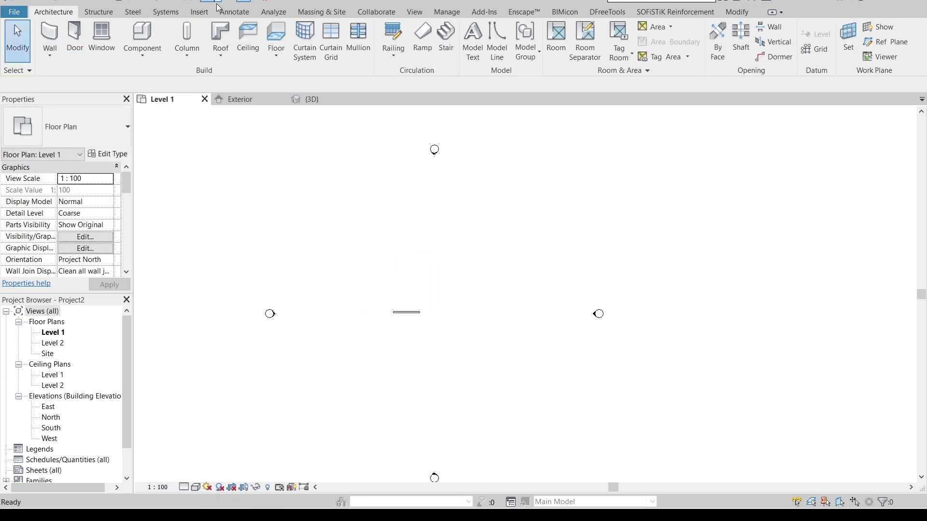
- Show the project in 3D and set the wall's unconnected height to 4800
{"action": "left_click", "coordinate": [216, 4]}
{"action": "left_click", "coordinate": [507, 309]}
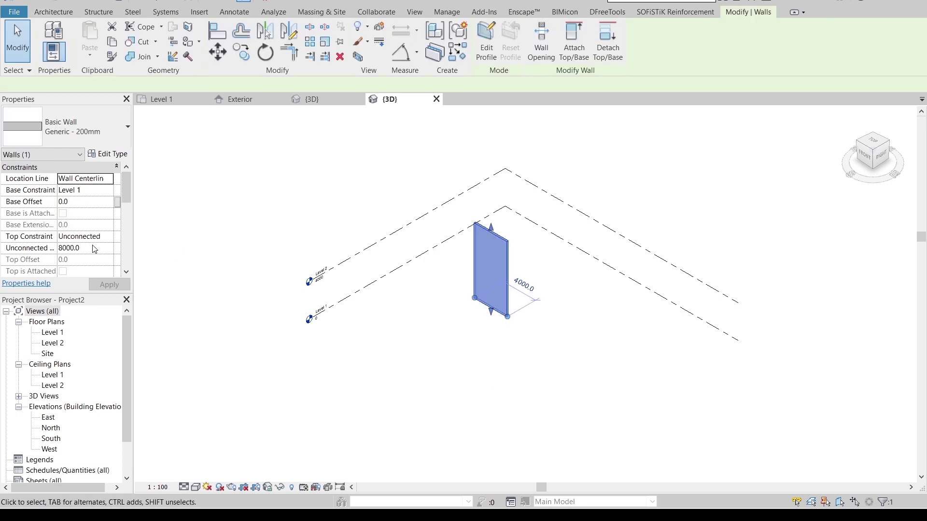
{"action": "left_click", "coordinate": [92, 248]}
{"action": "type", "text": "4800"}
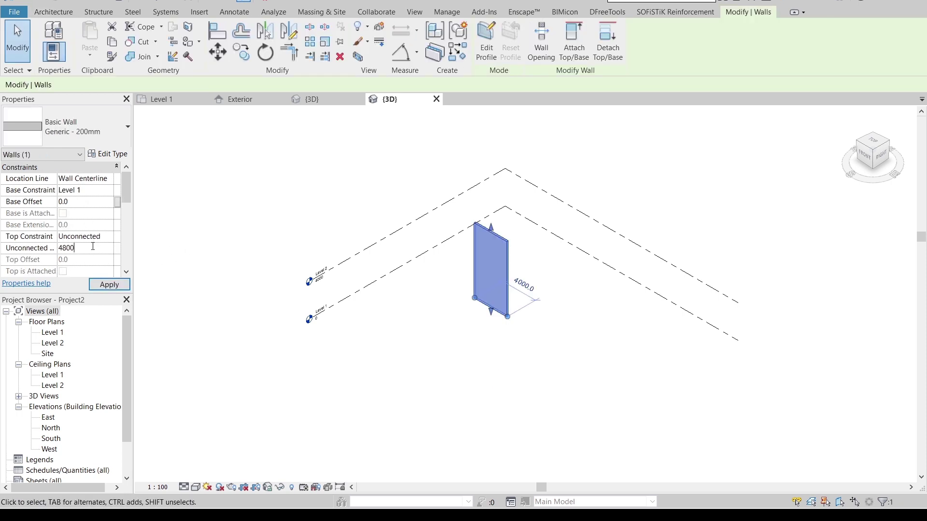
{"action": "key", "text": "Return"}
{"action": "left_click", "coordinate": [119, 287]}
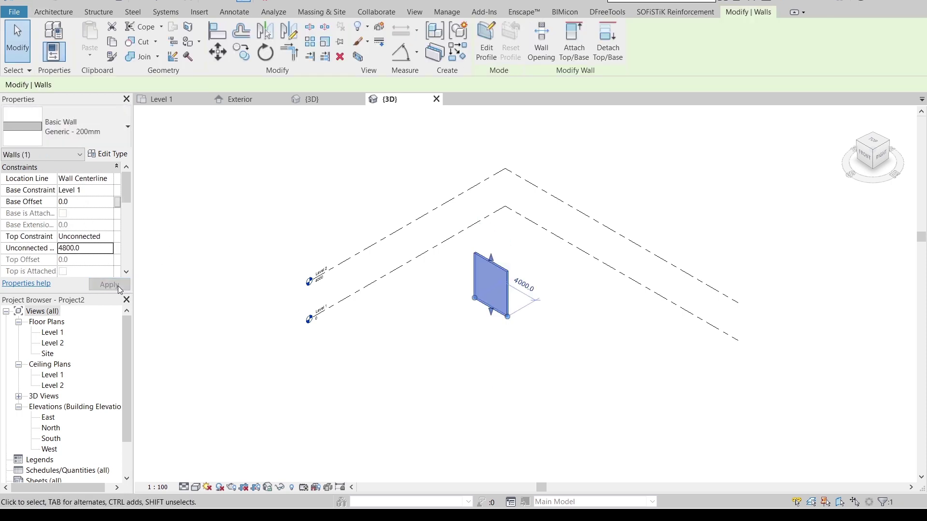
- Change the selected wall's type to Curtain Wall
{"action": "left_click", "coordinate": [111, 128]}
{"action": "scroll", "coordinate": [112, 342], "scroll_direction": "down", "scroll_amount": 5}
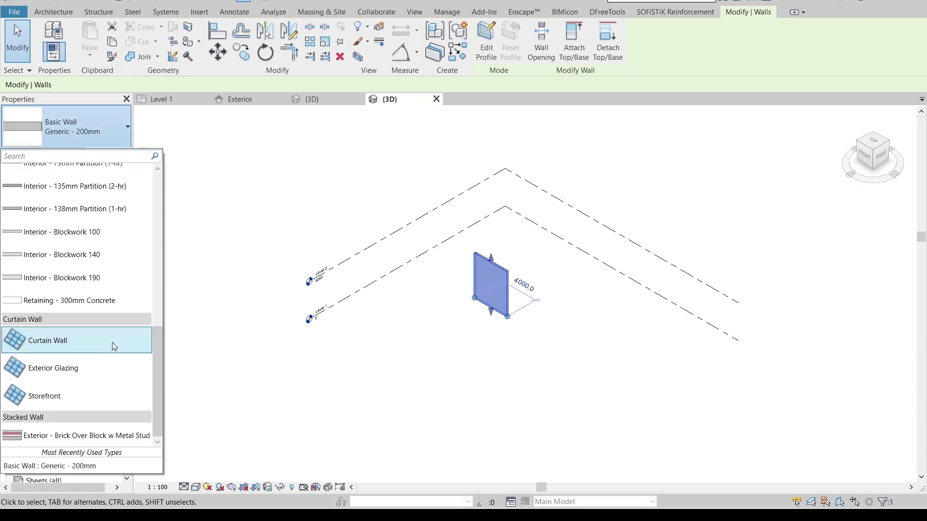
{"action": "left_click", "coordinate": [60, 347]}
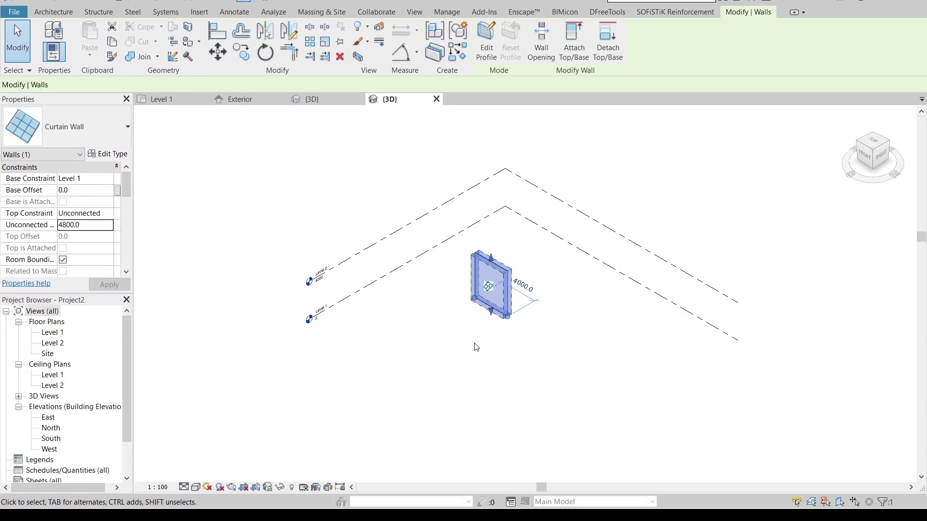
- Set the curtain wall type's vertical grid layout to Fixed Distance with a spacing of 240
{"action": "scroll", "coordinate": [471, 345], "scroll_direction": "up", "scroll_amount": 4}
{"action": "middle_click_drag", "start_coordinate": [430, 322], "coordinate": [531, 348], "text": "shift"}
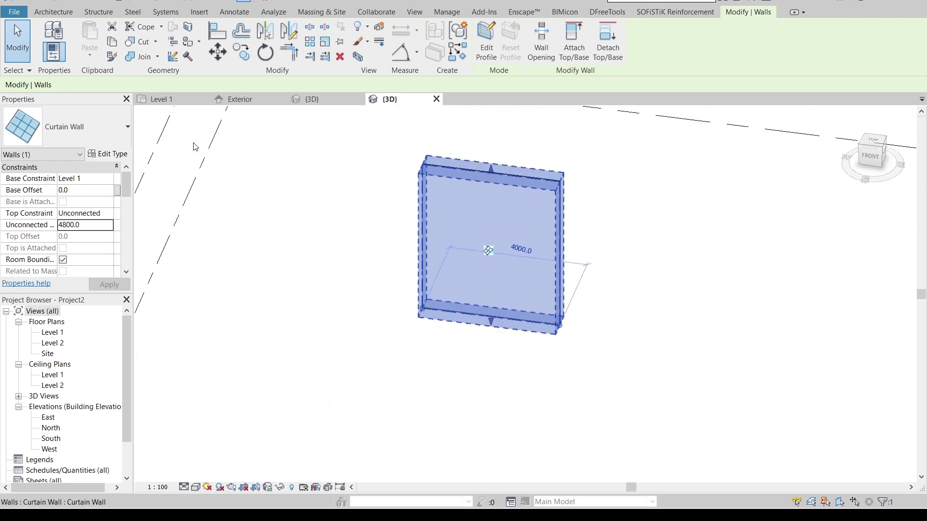
{"action": "left_click", "coordinate": [107, 154]}
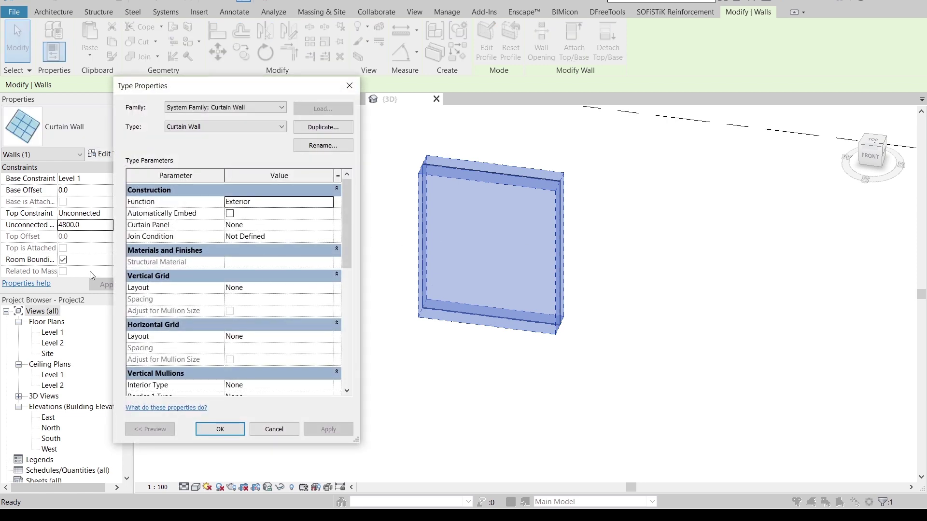
{"action": "left_click", "coordinate": [252, 288]}
{"action": "left_click", "coordinate": [251, 288]}
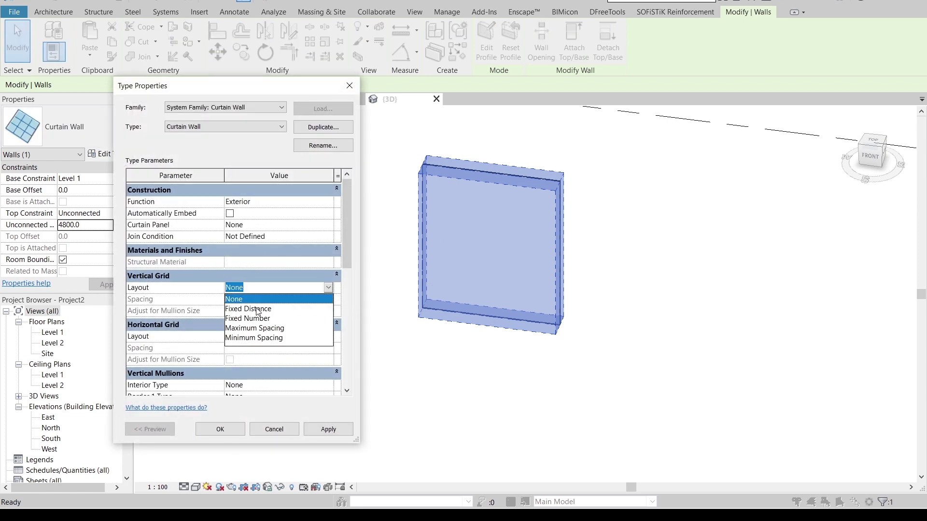
{"action": "left_click", "coordinate": [254, 309]}
{"action": "left_click", "coordinate": [260, 301]}
{"action": "type", "text": "240.0"}
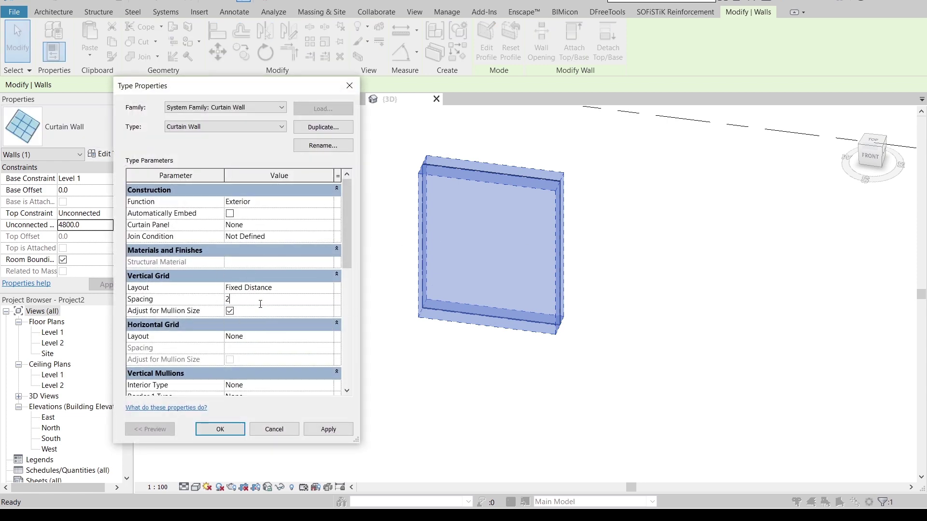
- Set the curtain wall type's horizontal grid layout to Fixed Distance with a spacing of 200
{"action": "left_click", "coordinate": [325, 337]}
{"action": "left_click", "coordinate": [328, 338]}
{"action": "left_click", "coordinate": [290, 349]}
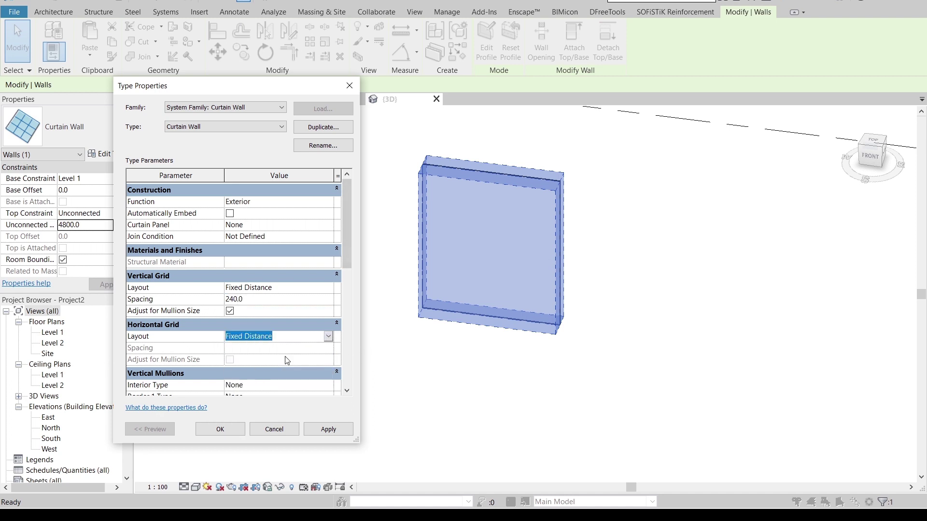
{"action": "left_click", "coordinate": [263, 350]}
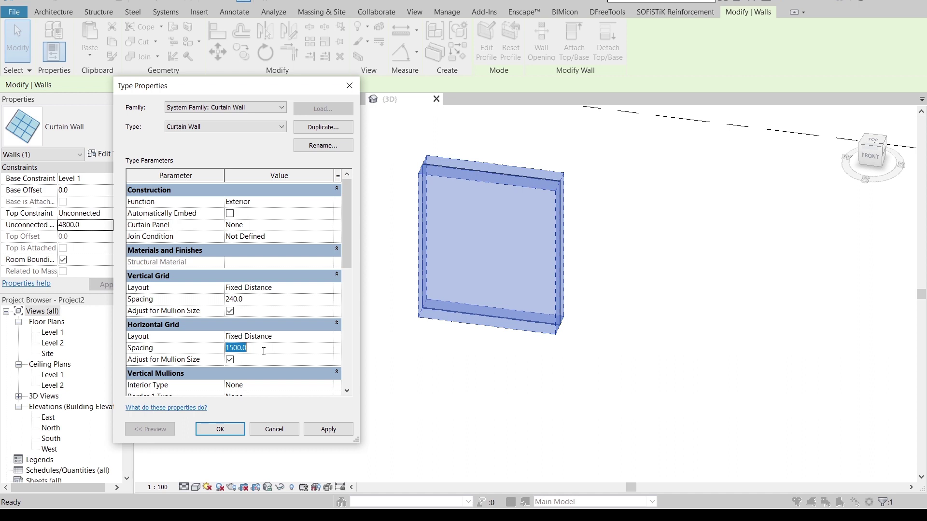
{"action": "type", "text": "200"}
{"action": "key", "text": "Return"}
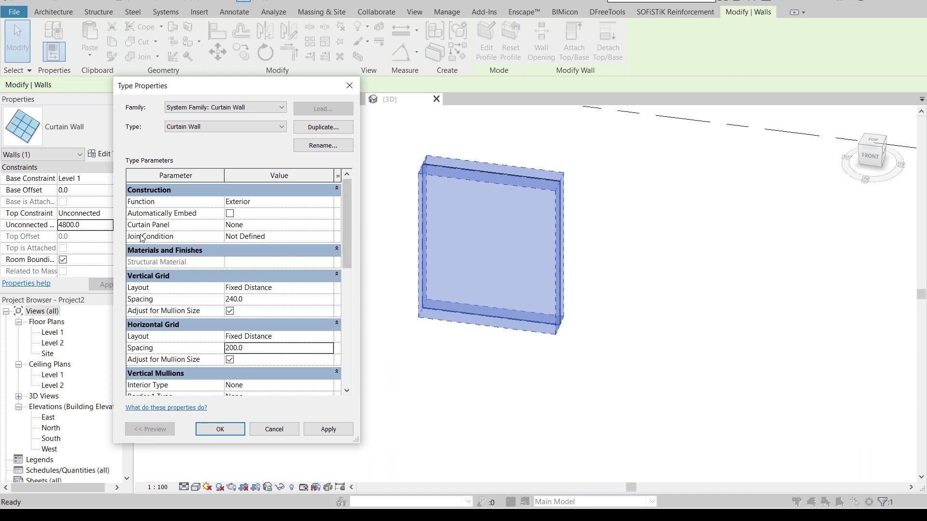
- Set the curtain wall type's curtain panel to Family2 : Family2 and apply the type changes
{"action": "left_click", "coordinate": [332, 225]}
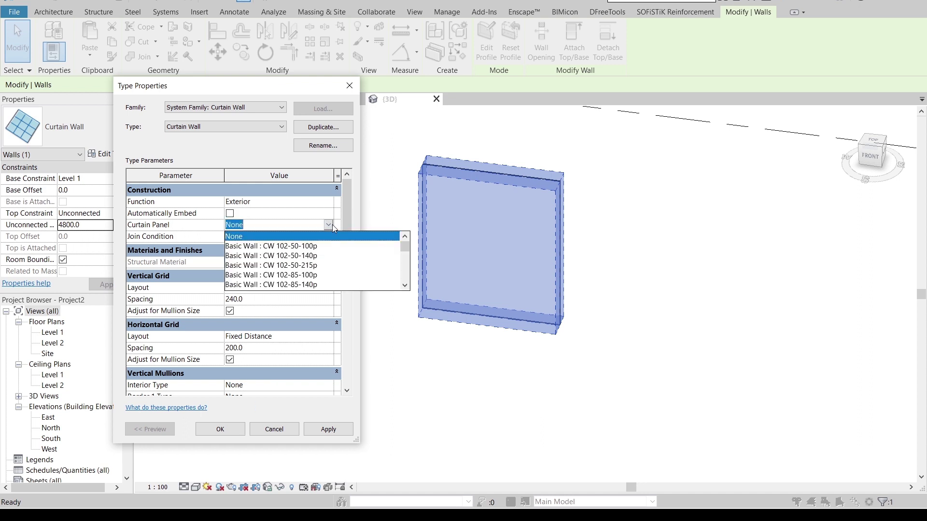
{"action": "scroll", "coordinate": [297, 278], "scroll_direction": "down", "scroll_amount": 5}
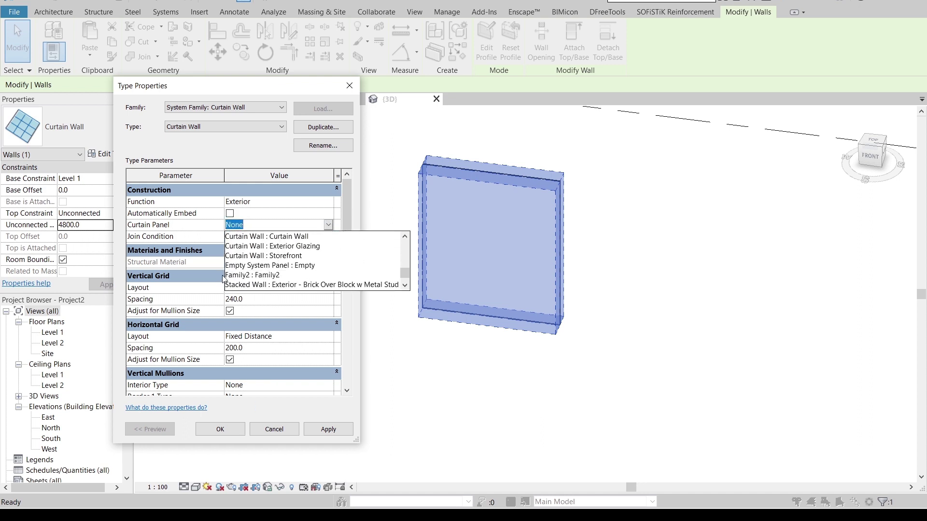
{"action": "left_click", "coordinate": [263, 275]}
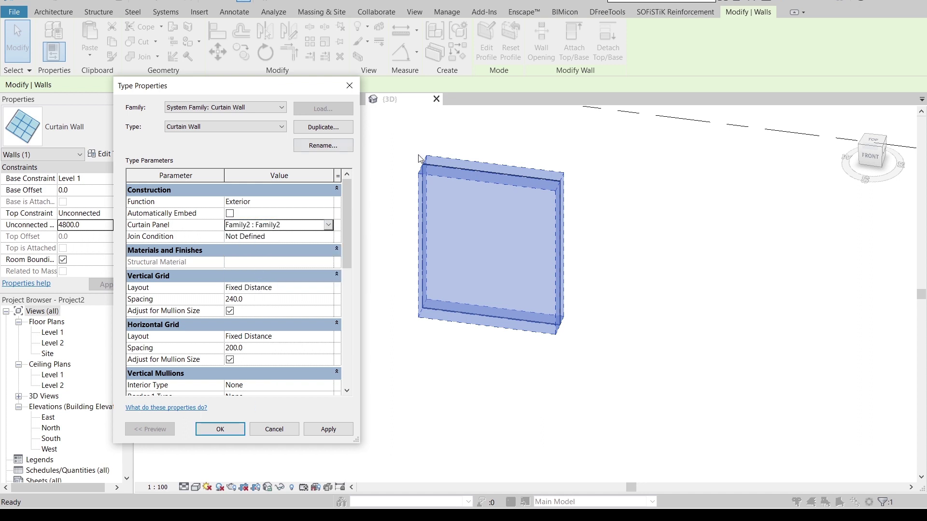
{"action": "left_click", "coordinate": [328, 434]}
{"action": "left_click", "coordinate": [220, 430]}
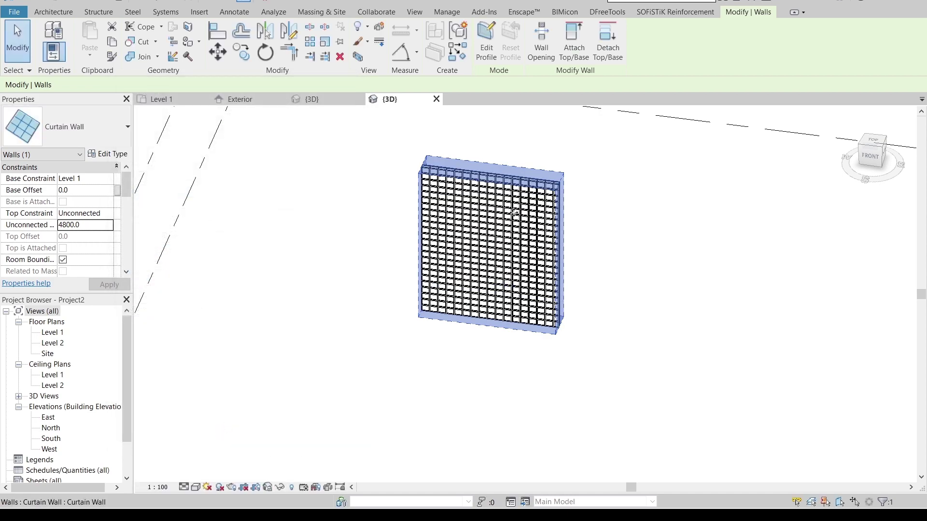
- Deselect the curtain wall and switch the 3D view's visual style to Realistic
{"action": "scroll", "coordinate": [514, 212], "scroll_direction": "up", "scroll_amount": 6}
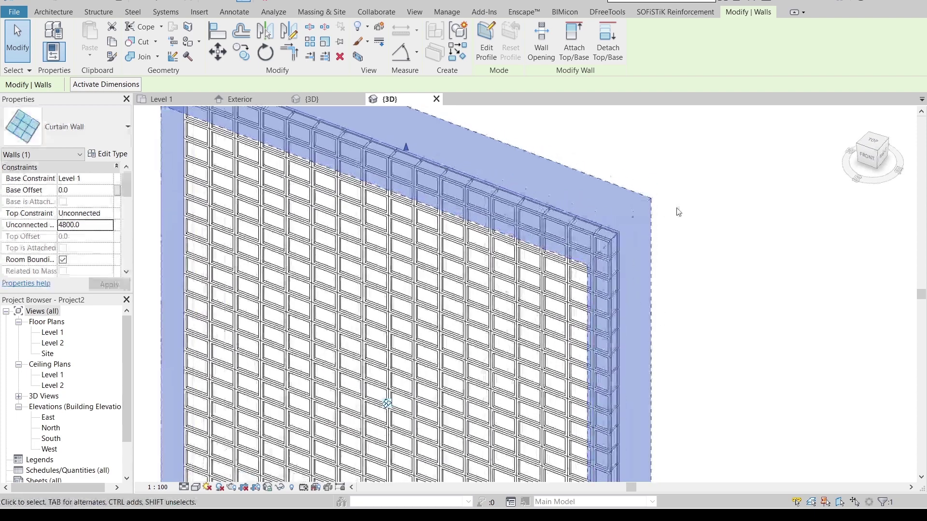
{"action": "left_click", "coordinate": [678, 211]}
{"action": "scroll", "coordinate": [589, 253], "scroll_direction": "up", "scroll_amount": 5}
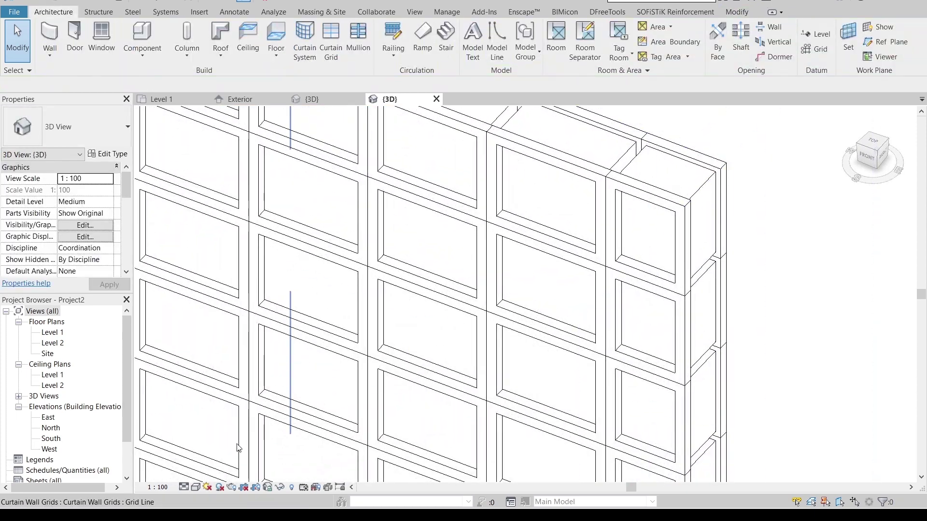
{"action": "left_click", "coordinate": [195, 487]}
{"action": "left_click", "coordinate": [217, 463]}
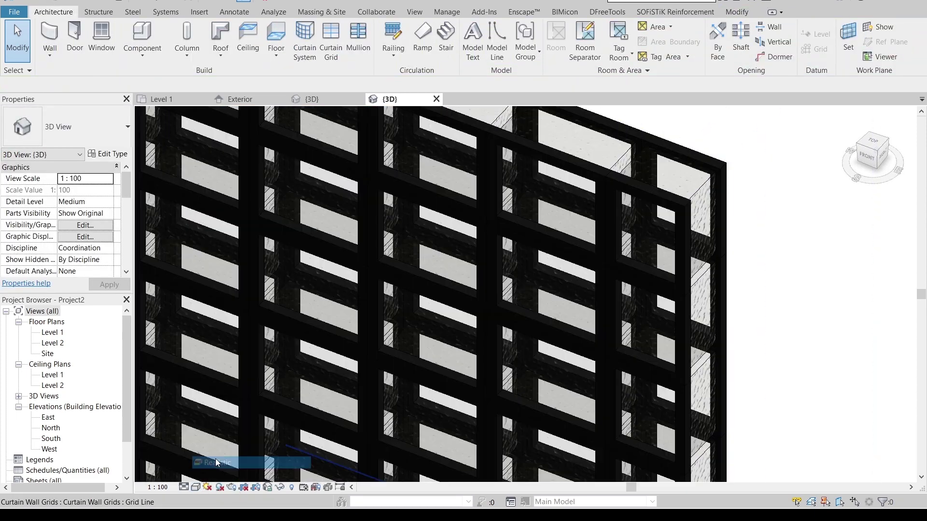
- Examine the framed glass panels and their depth at the curtain wall's upper corner from several angles
{"action": "scroll", "coordinate": [787, 265], "scroll_direction": "down", "scroll_amount": 6}
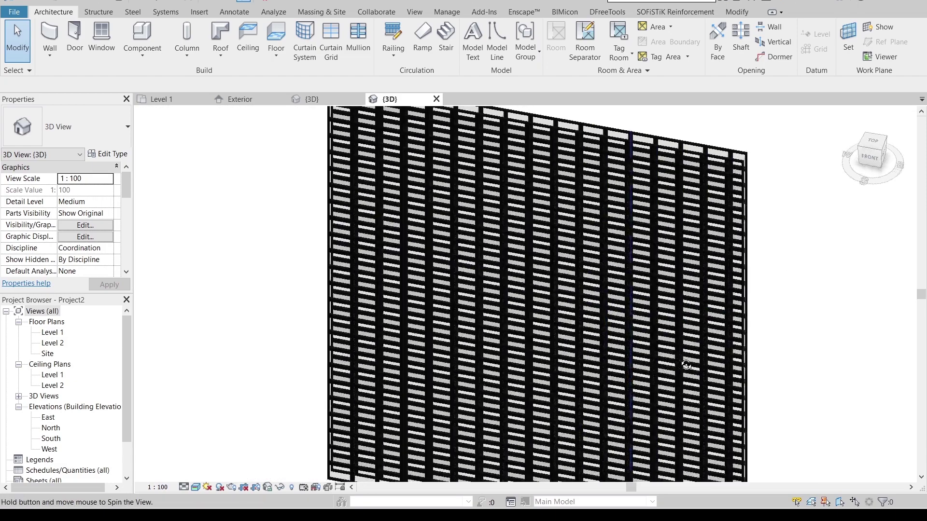
{"action": "middle_click_drag", "start_coordinate": [687, 365], "coordinate": [736, 265], "text": "shift"}
{"action": "scroll", "coordinate": [388, 285], "scroll_direction": "up", "scroll_amount": 5}
{"action": "scroll", "coordinate": [700, 338], "scroll_direction": "up", "scroll_amount": 3}
{"action": "scroll", "coordinate": [730, 320], "scroll_direction": "up", "scroll_amount": 3}
{"action": "middle_click_drag", "start_coordinate": [730, 321], "coordinate": [531, 287]}
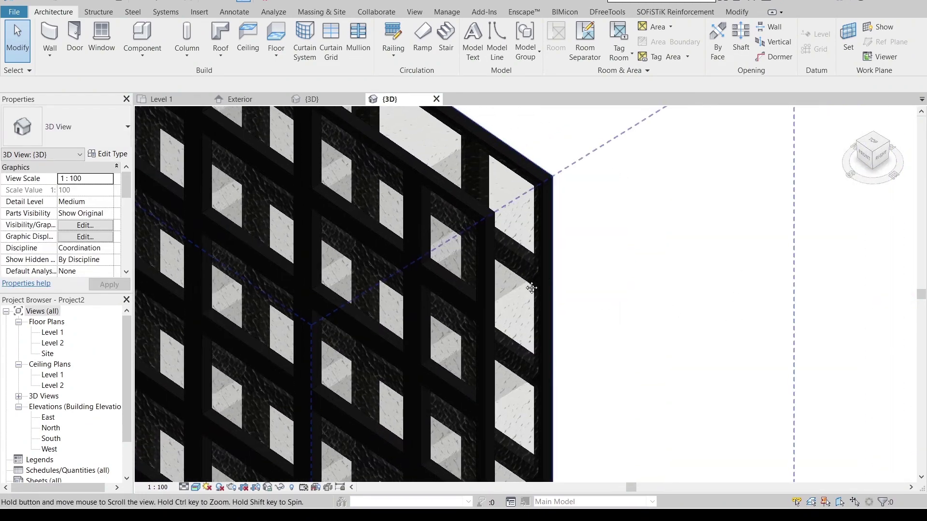
{"action": "scroll", "coordinate": [517, 256], "scroll_direction": "down", "scroll_amount": 1}
{"action": "middle_click_drag", "start_coordinate": [517, 256], "coordinate": [567, 282]}
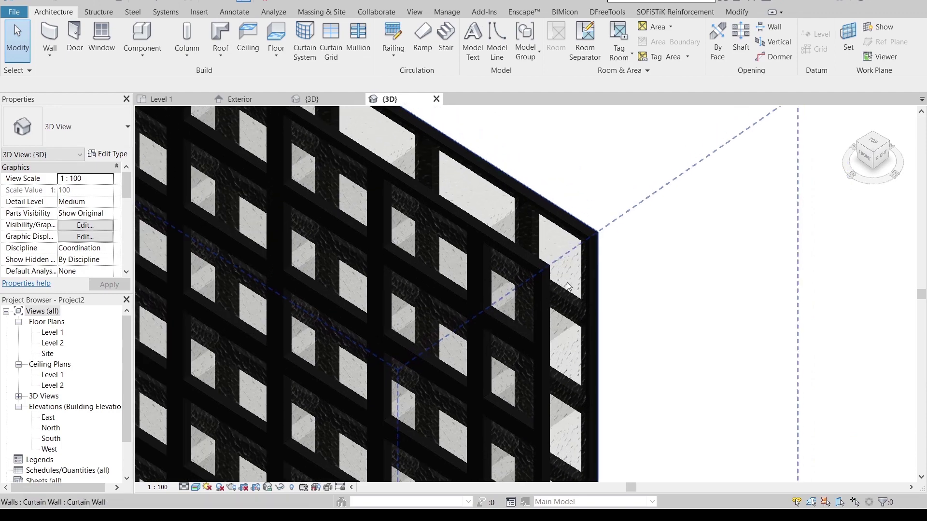
{"action": "scroll", "coordinate": [566, 282], "scroll_direction": "up", "scroll_amount": 2}
{"action": "scroll", "coordinate": [571, 269], "scroll_direction": "down", "scroll_amount": 2}
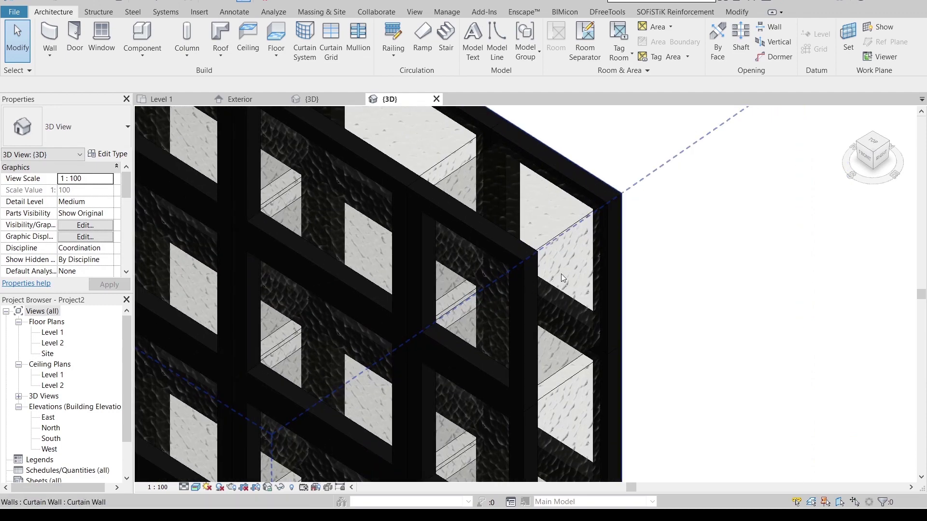
{"action": "scroll", "coordinate": [561, 275], "scroll_direction": "down", "scroll_amount": 2}
{"action": "scroll", "coordinate": [660, 291], "scroll_direction": "up", "scroll_amount": 1}
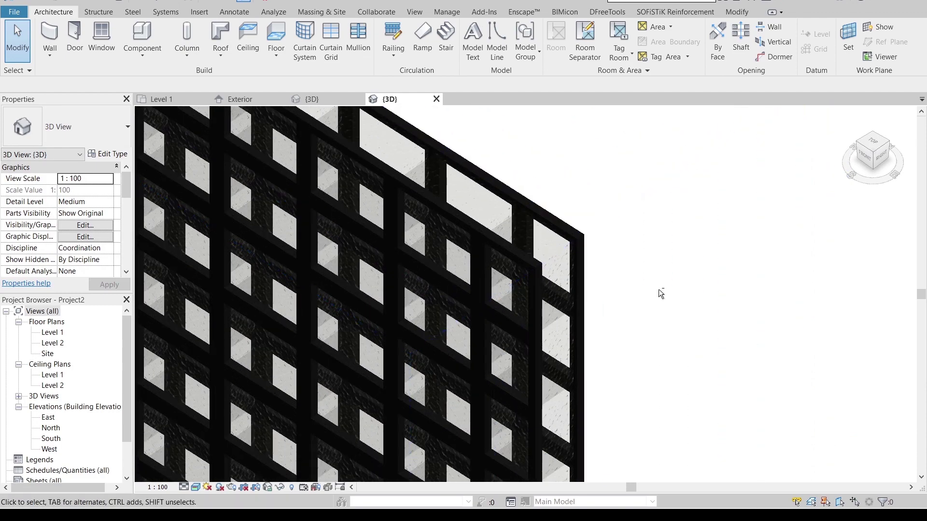
{"action": "scroll", "coordinate": [474, 325], "scroll_direction": "up", "scroll_amount": 2}
{"action": "scroll", "coordinate": [468, 331], "scroll_direction": "down", "scroll_amount": 4}
{"action": "scroll", "coordinate": [451, 348], "scroll_direction": "up", "scroll_amount": 6}
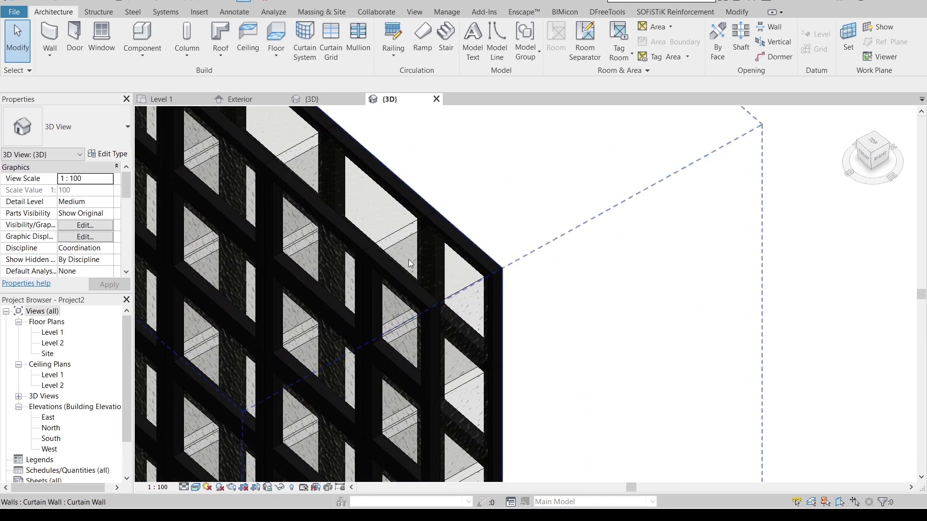
{"action": "middle_click_drag", "start_coordinate": [391, 340], "coordinate": [477, 312]}
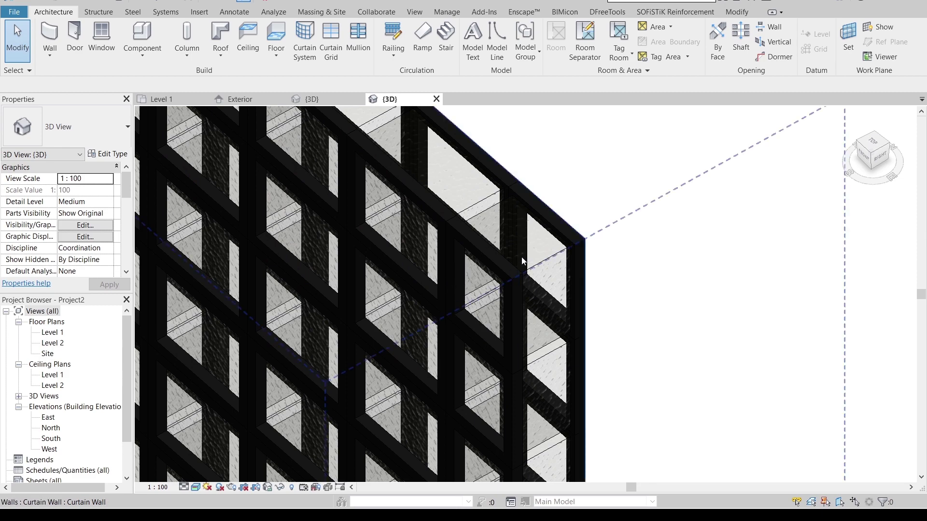
{"action": "scroll", "coordinate": [542, 251], "scroll_direction": "down", "scroll_amount": 5}
{"action": "scroll", "coordinate": [542, 251], "scroll_direction": "down", "scroll_amount": 3}
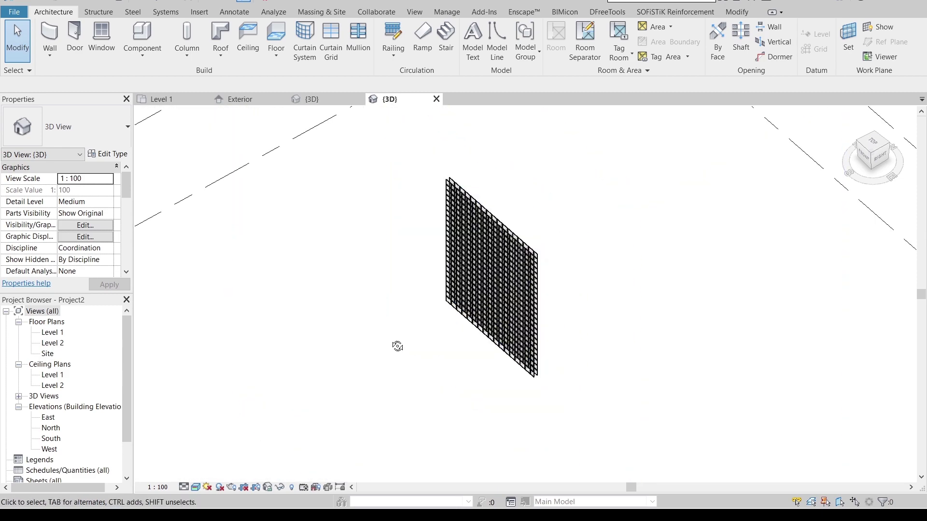
- From the front view, extend the curtain wall's right end outward and raise its top to about twice Level 2's height
{"action": "middle_click_drag", "start_coordinate": [395, 346], "coordinate": [889, 177], "text": "shift"}
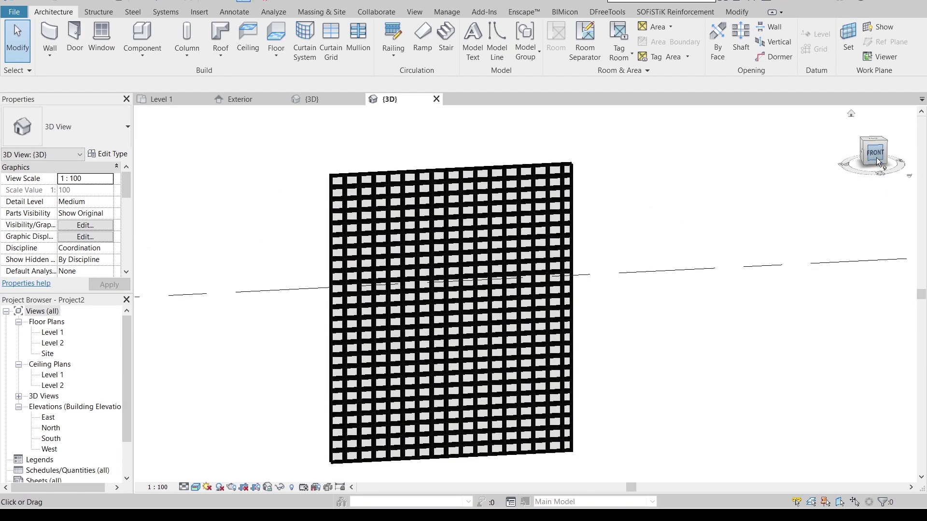
{"action": "left_click", "coordinate": [875, 153]}
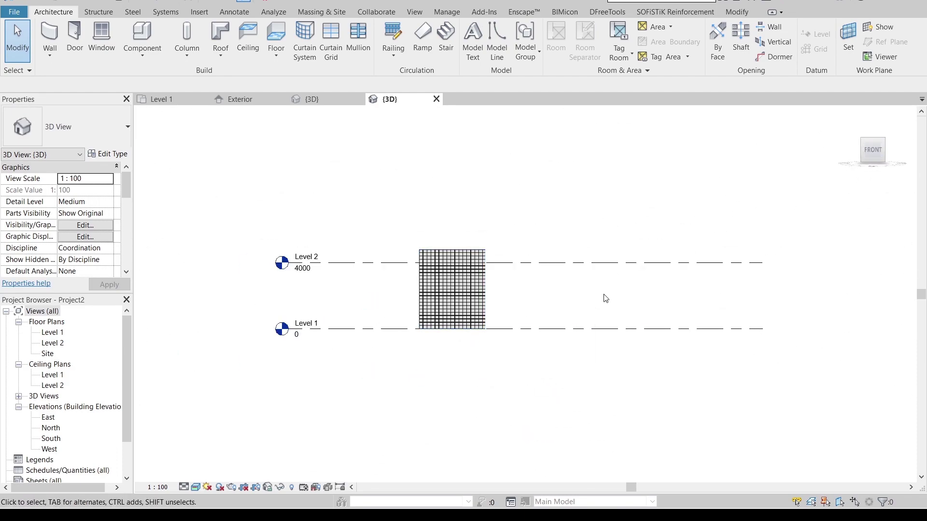
{"action": "left_click", "coordinate": [454, 261]}
{"action": "scroll", "coordinate": [455, 252], "scroll_direction": "up", "scroll_amount": 3}
{"action": "left_click_drag", "start_coordinate": [523, 330], "coordinate": [635, 332]}
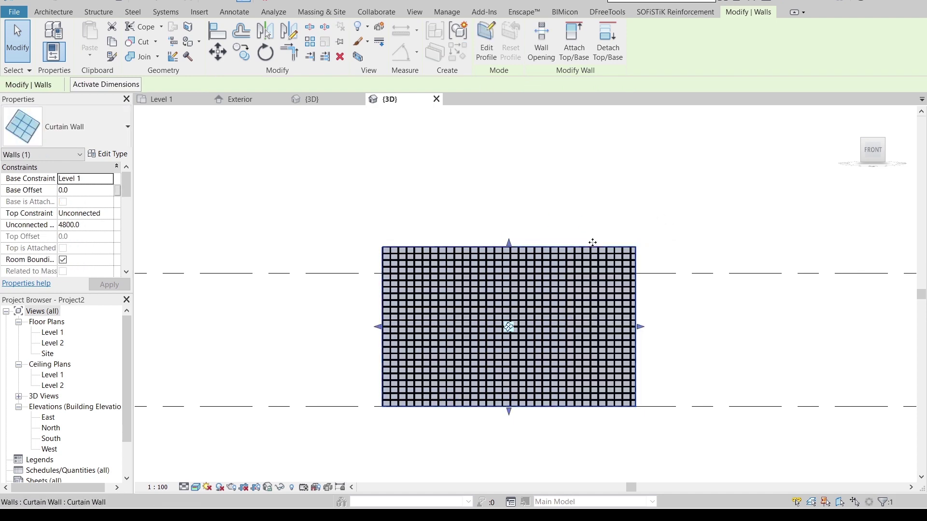
{"action": "left_click_drag", "start_coordinate": [531, 249], "coordinate": [663, 187]}
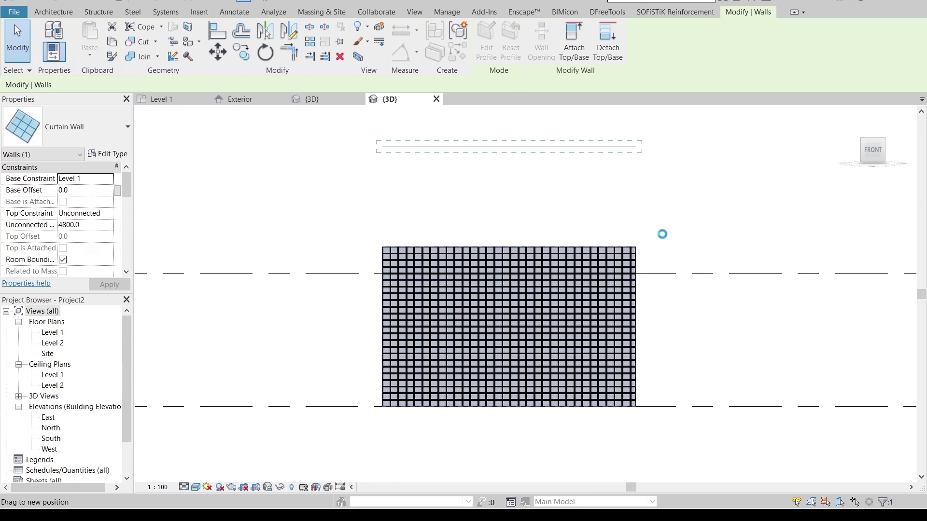
{"action": "left_click", "coordinate": [709, 200]}
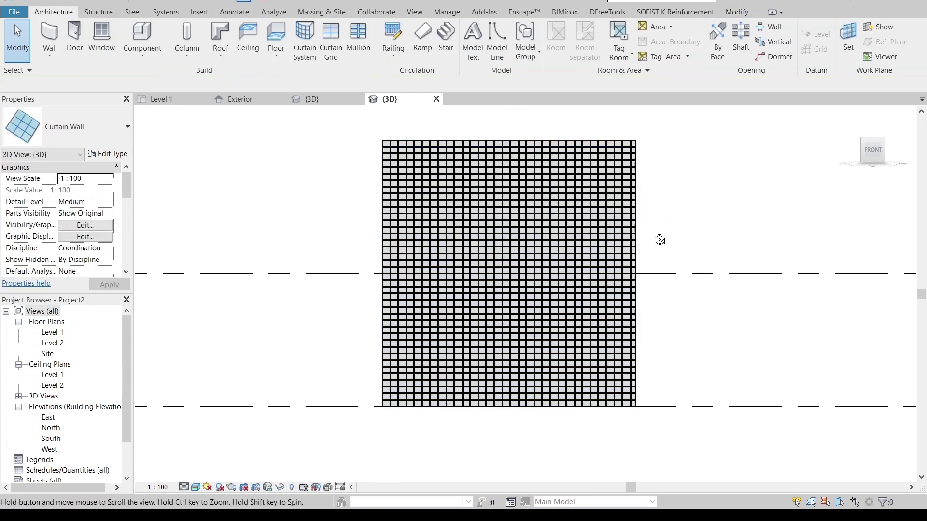
{"action": "middle_click_drag", "start_coordinate": [658, 240], "coordinate": [656, 299], "text": "shift"}
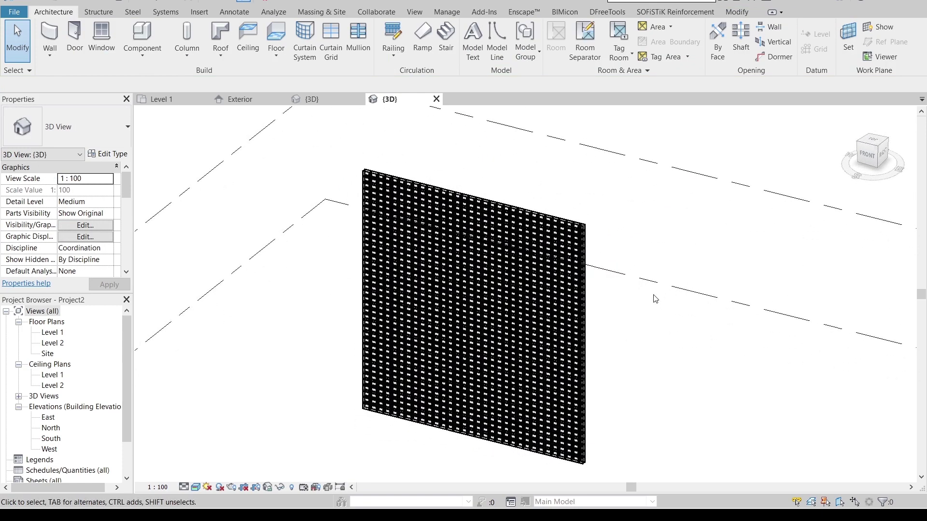